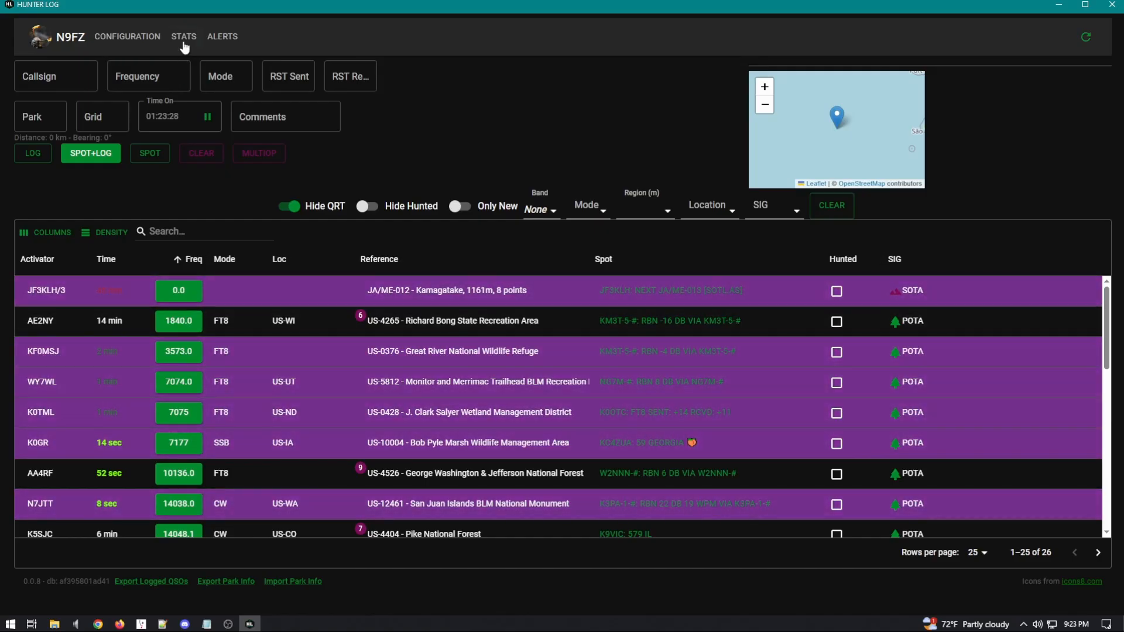
# Step: Open and close the statistics options, then highlight the footer version number 0.0.8
pyautogui.click(184, 44)
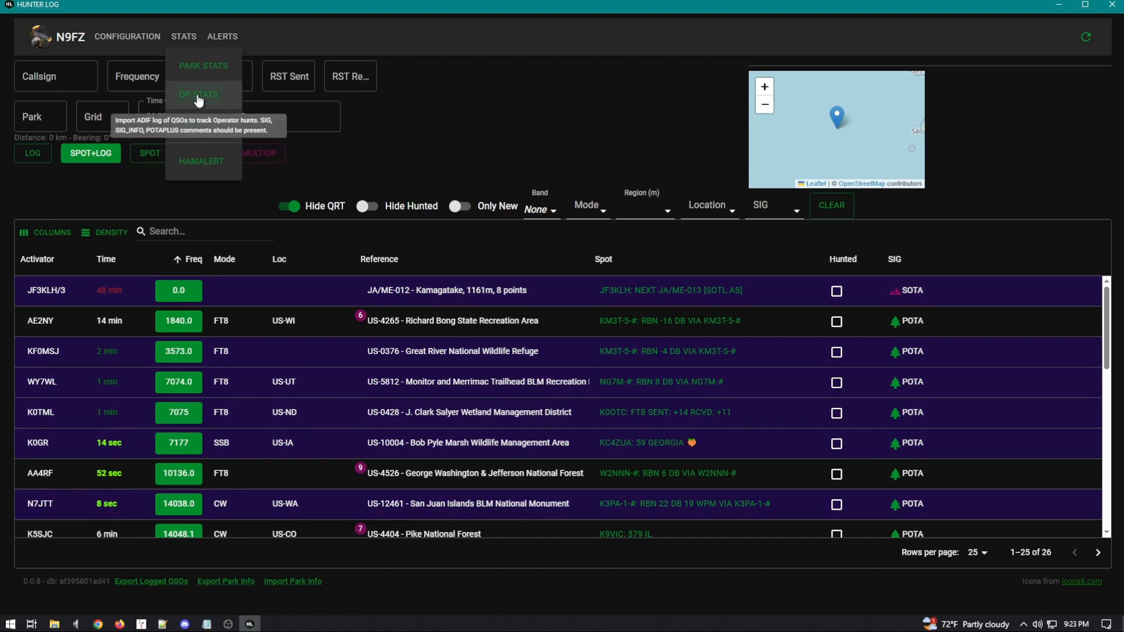
pyautogui.click(476, 136)
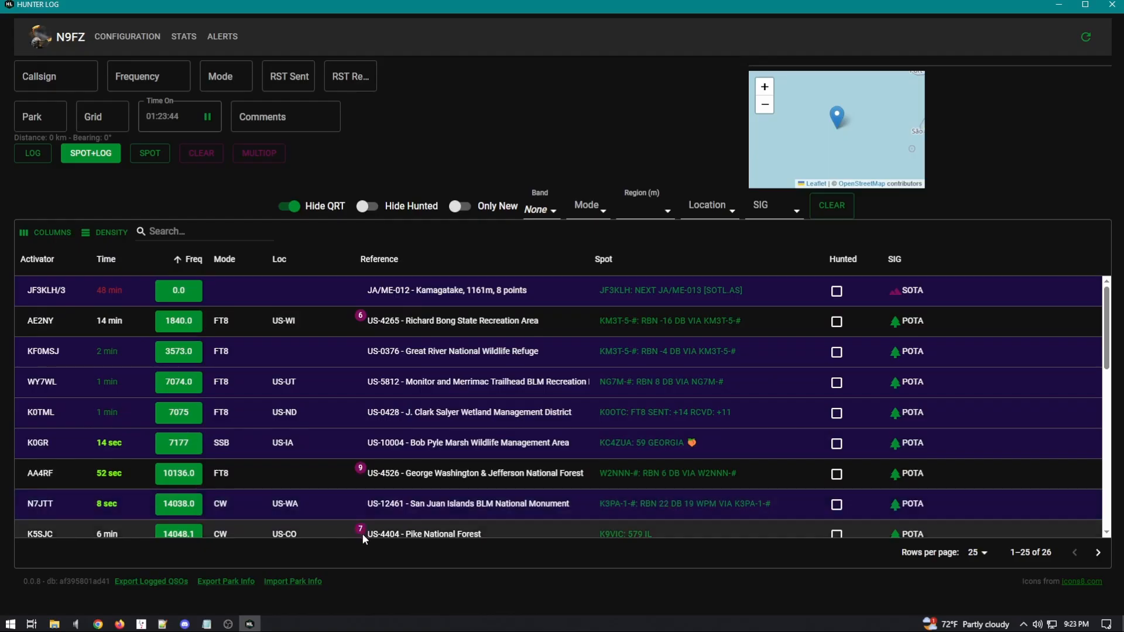
pyautogui.scroll(-5, 53, 445)
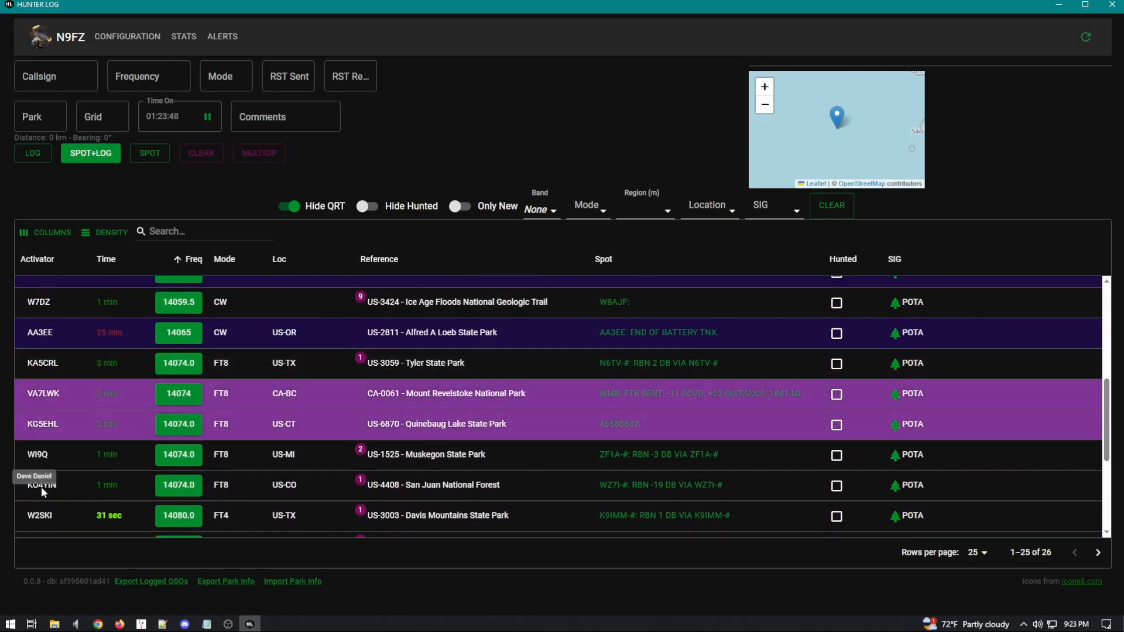
pyautogui.scroll(-2, 41, 487)
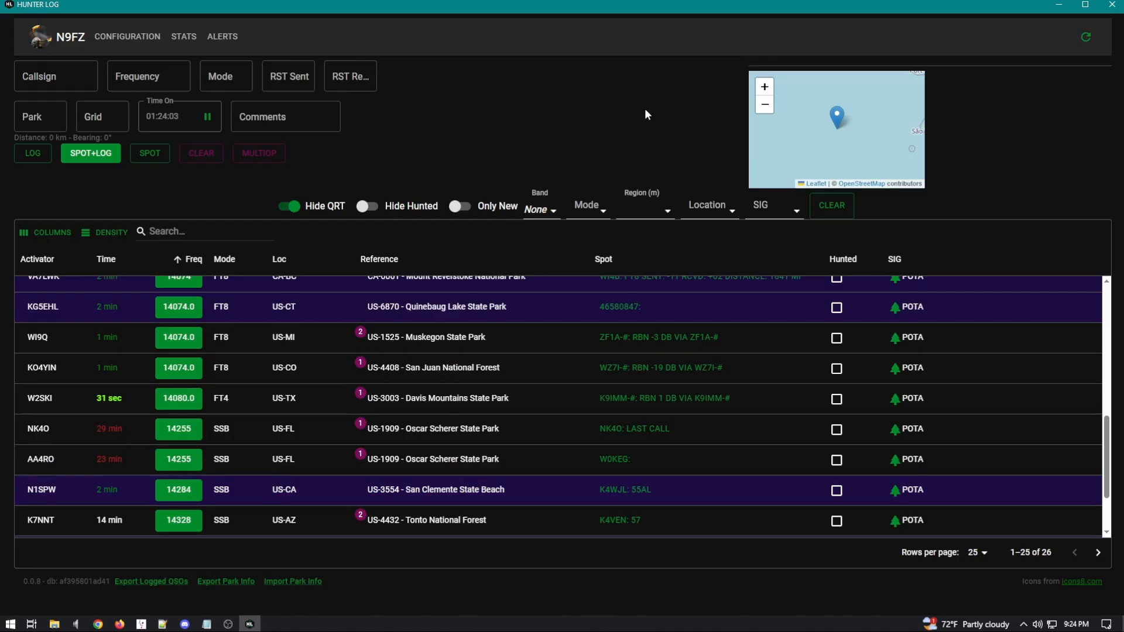
pyautogui.moveTo(44, 582); pyautogui.dragTo(27, 584)
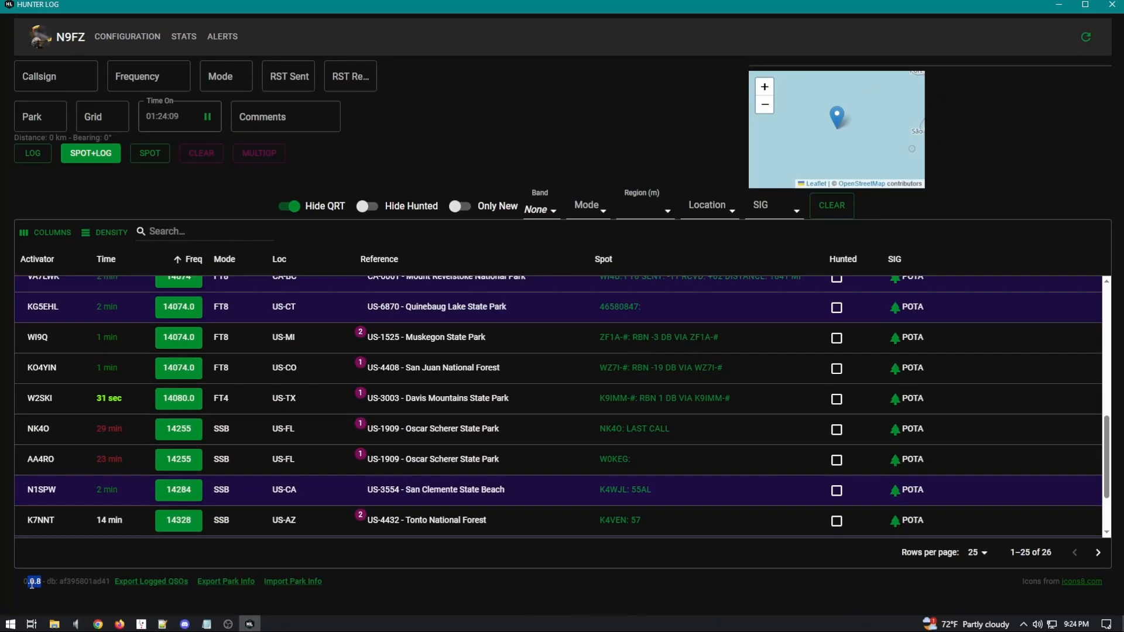
pyautogui.click(61, 535)
# Step: Recheck the statistics options, including the OP Stats hint, then switch to the Log4OM log
pyautogui.click(188, 38)
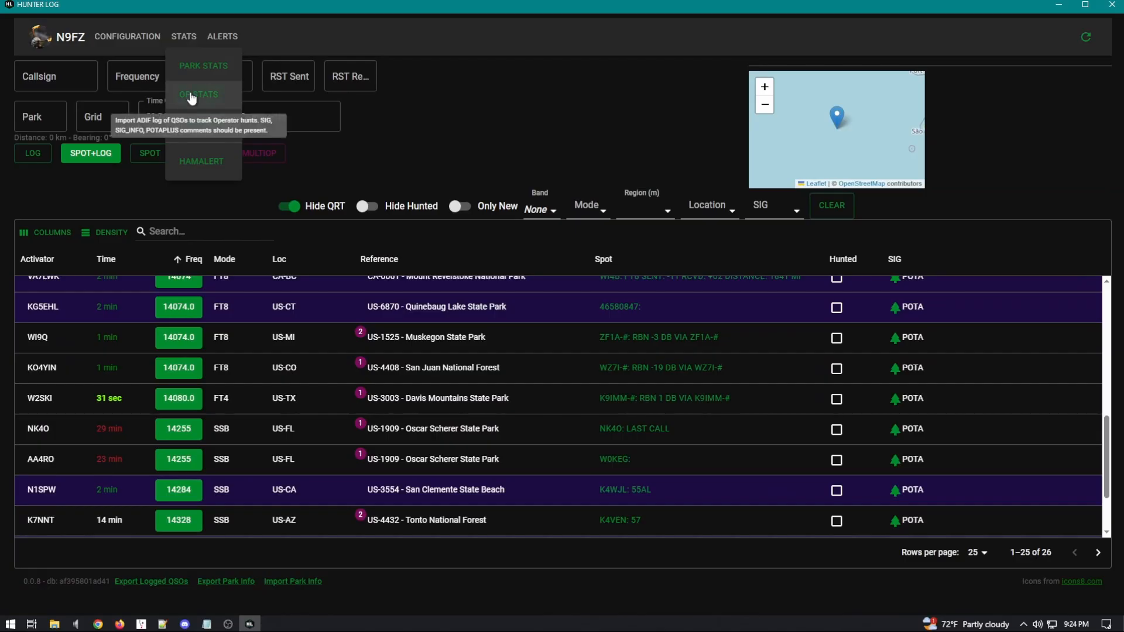
pyautogui.click(470, 133)
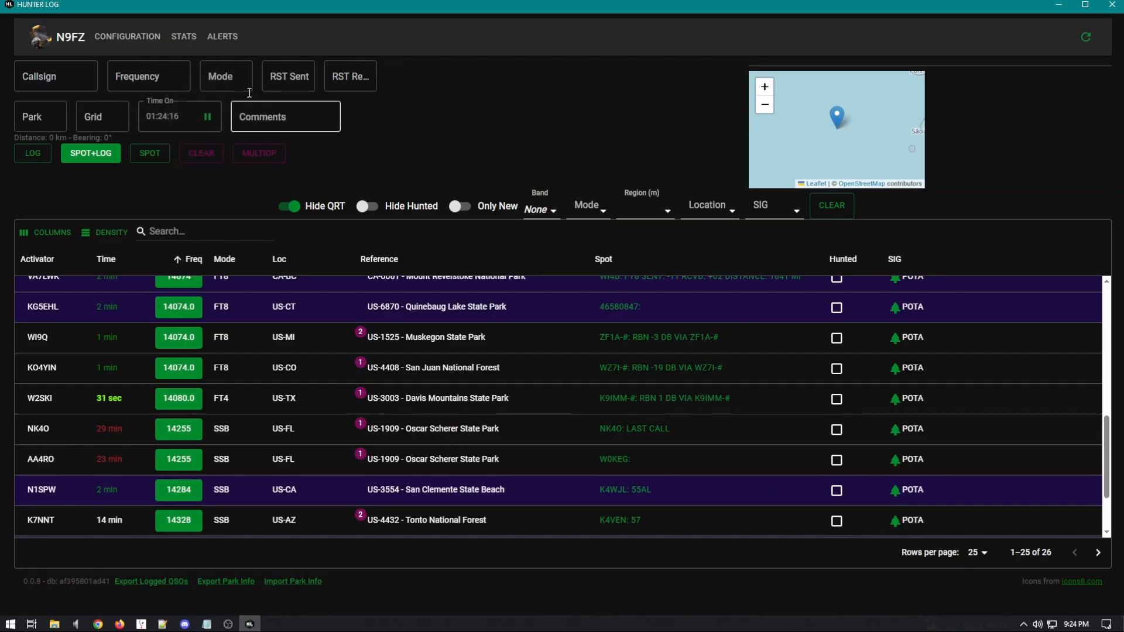
pyautogui.click(175, 38)
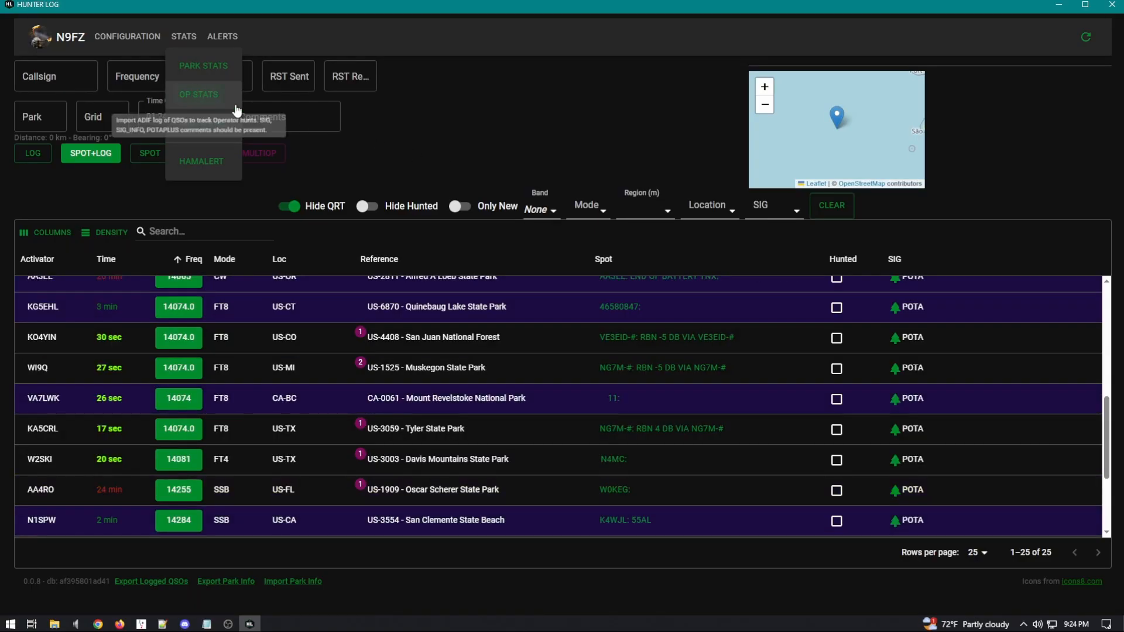
pyautogui.click(491, 140)
pyautogui.click(639, 399)
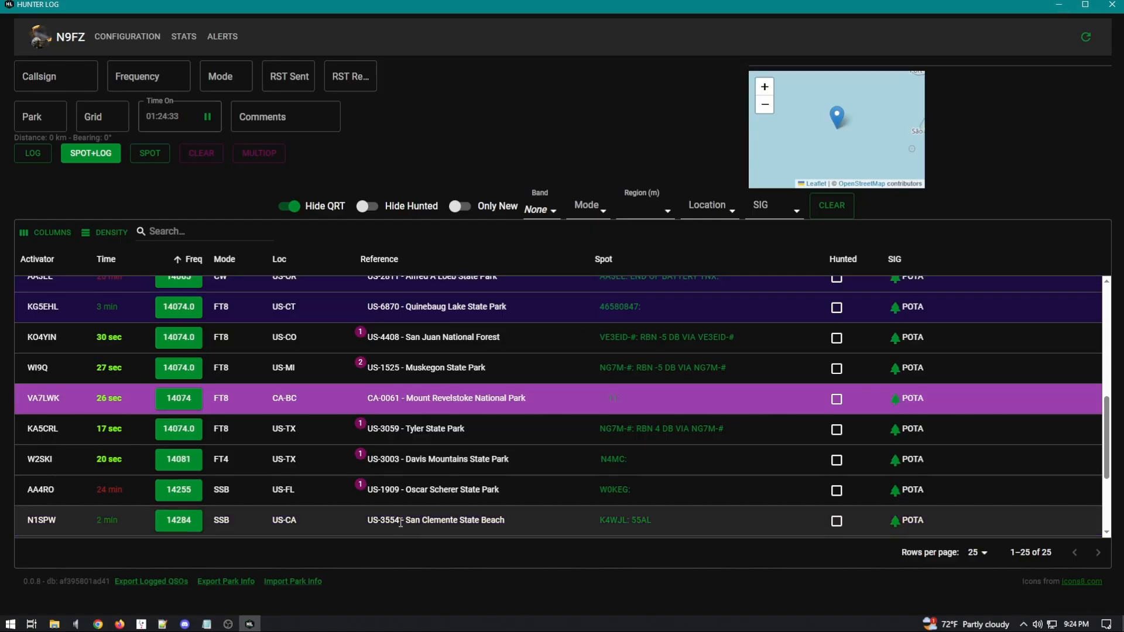
pyautogui.click(143, 624)
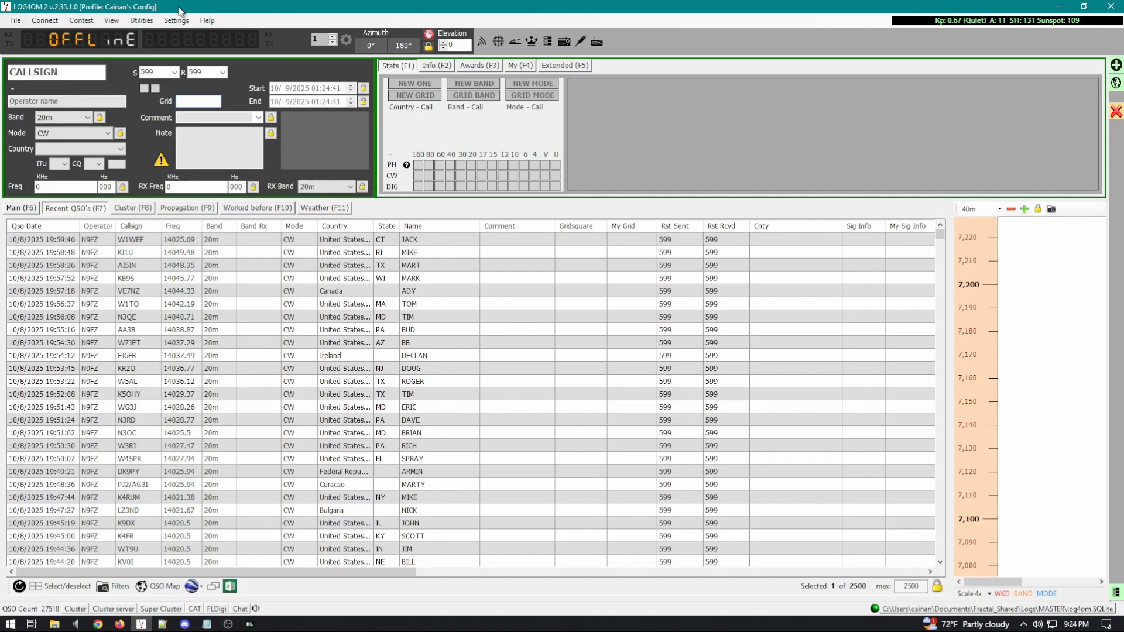
# Step: Open Log4OM's ADIF export window from the File menu and move it down and right
pyautogui.click(16, 21)
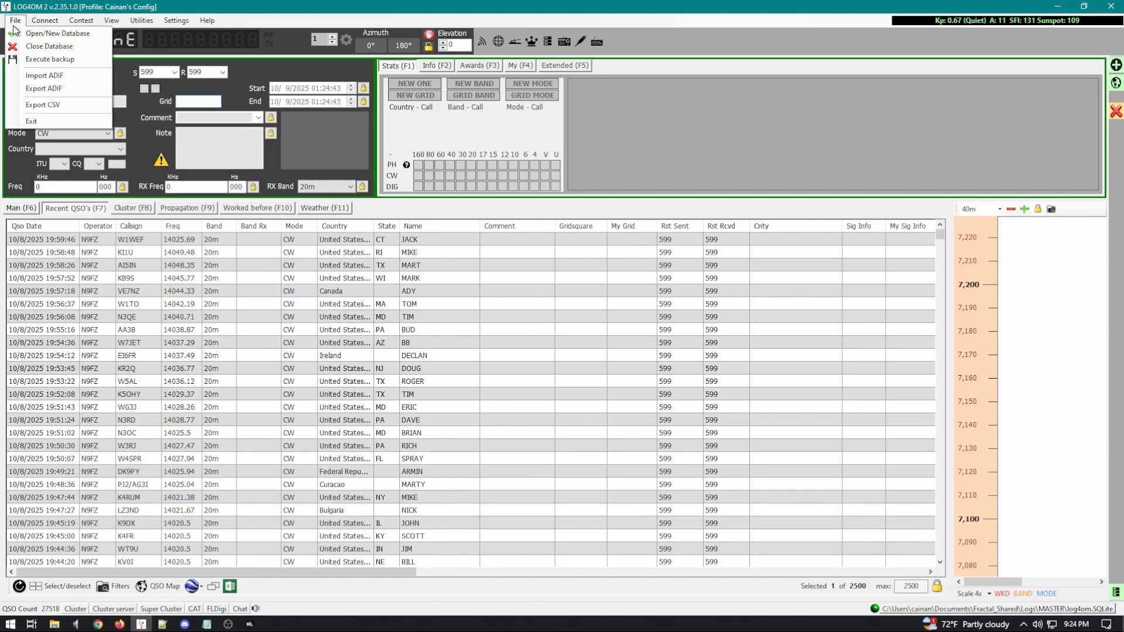
pyautogui.click(67, 88)
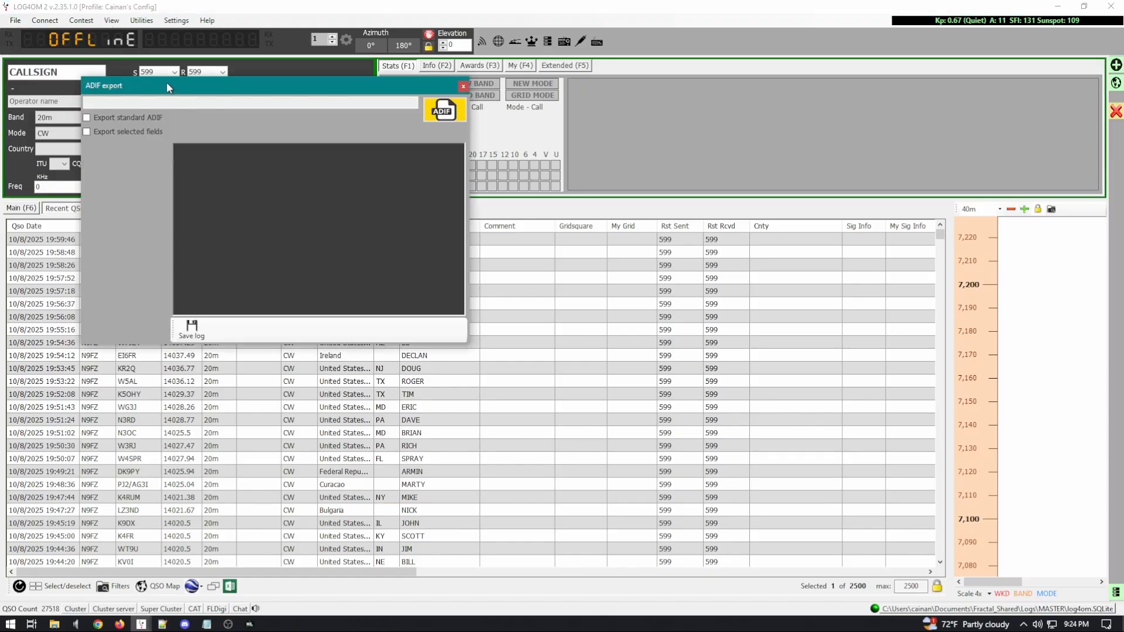
pyautogui.moveTo(166, 82); pyautogui.dragTo(535, 154)
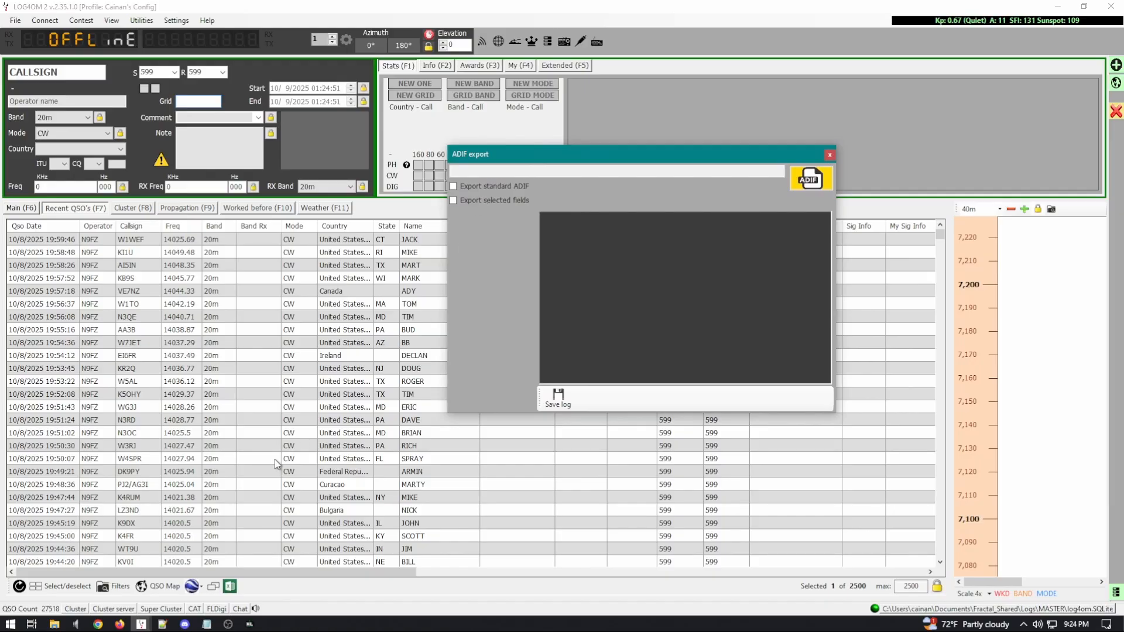
# Step: Bring up the Notepad ADIF export preset.txt list and review its field names
pyautogui.click(207, 625)
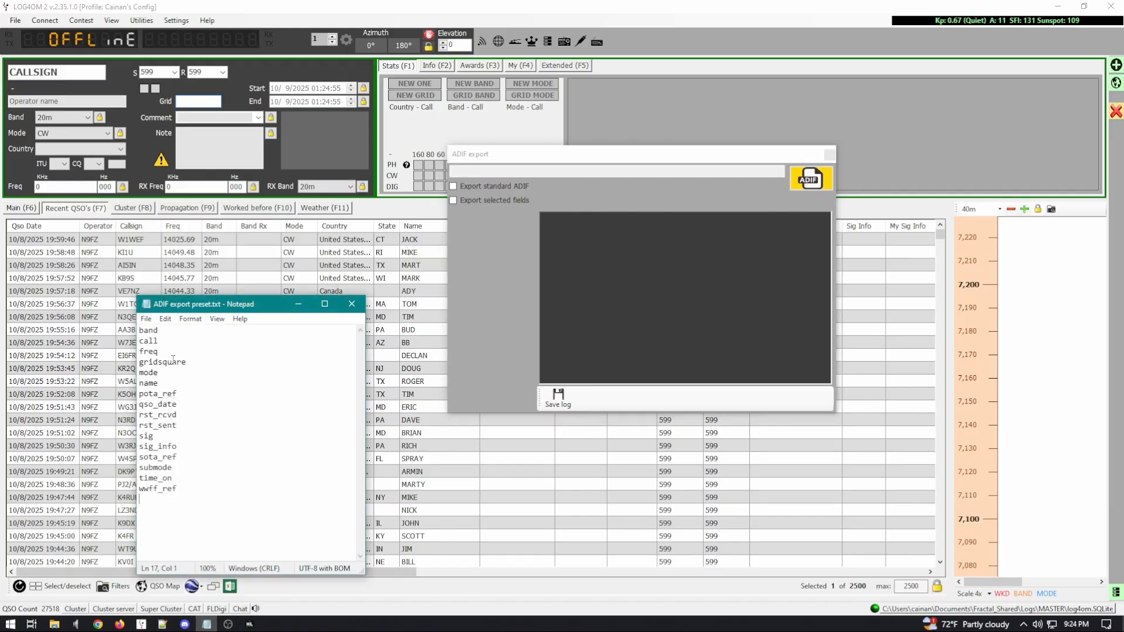
pyautogui.moveTo(187, 492); pyautogui.dragTo(141, 331)
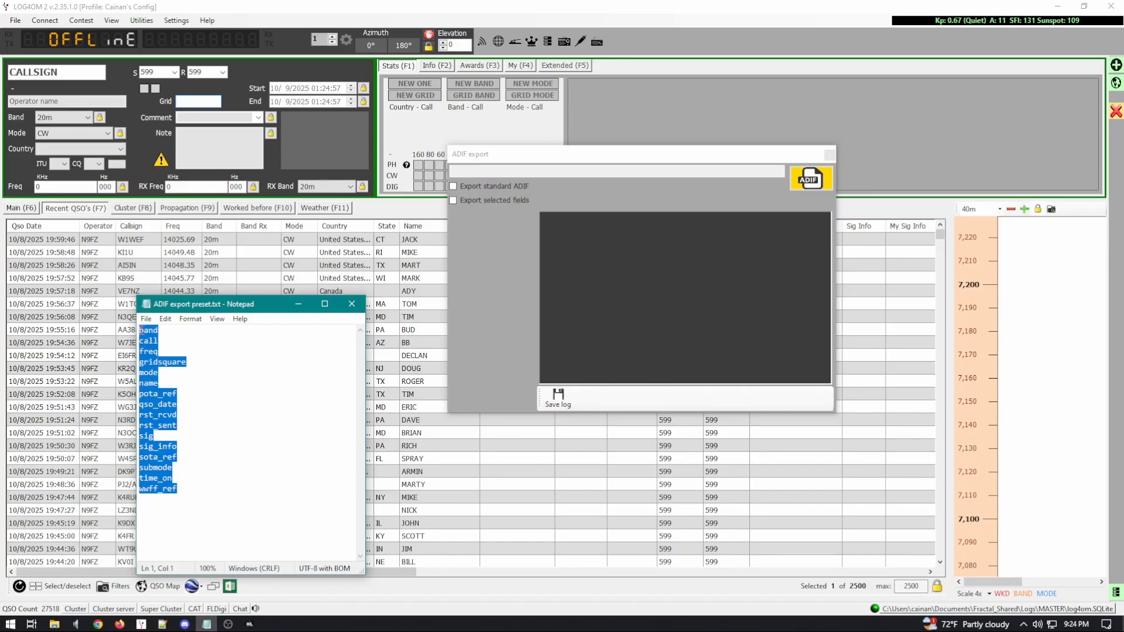
pyautogui.click(169, 350)
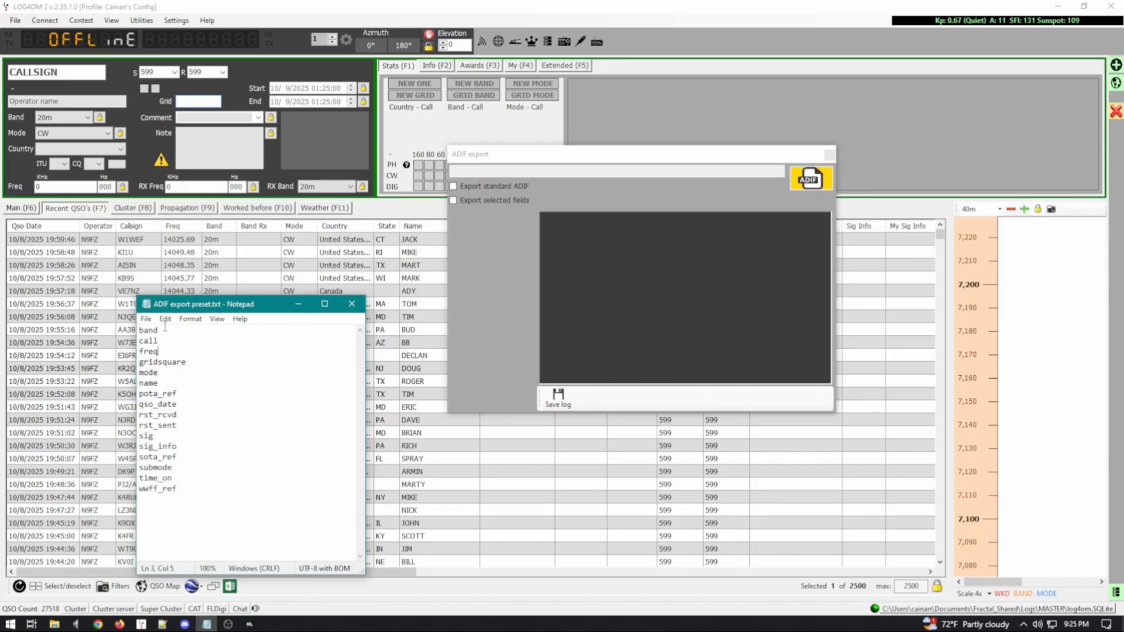
# Step: Switch the ADIF export to selected fields only and tick freq and gridsquare
pyautogui.click(455, 201)
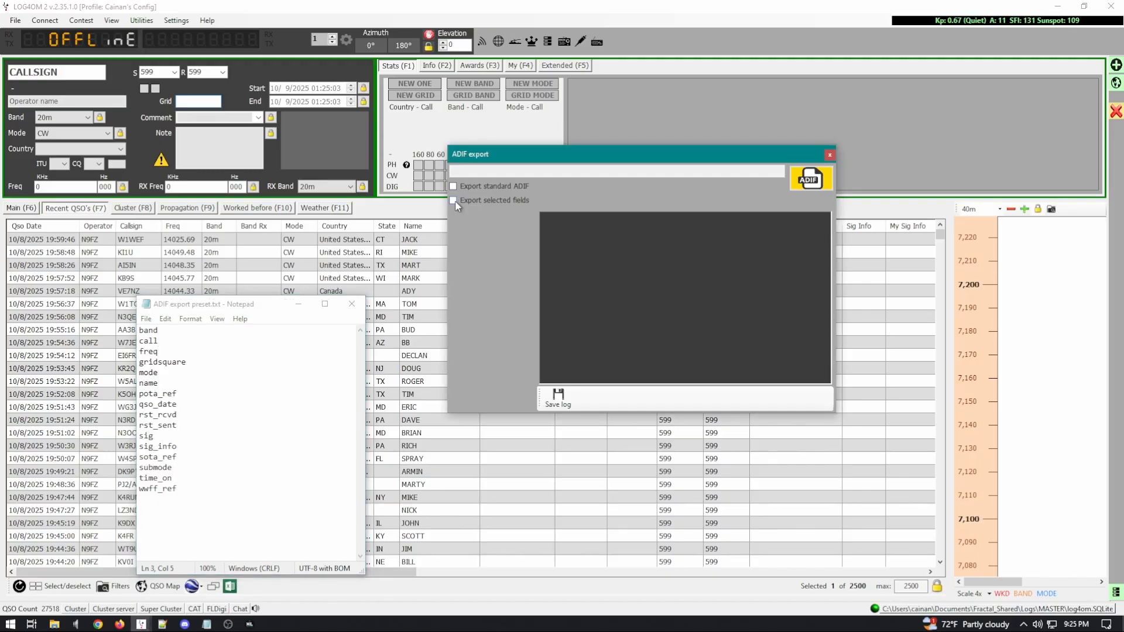
pyautogui.click(453, 201)
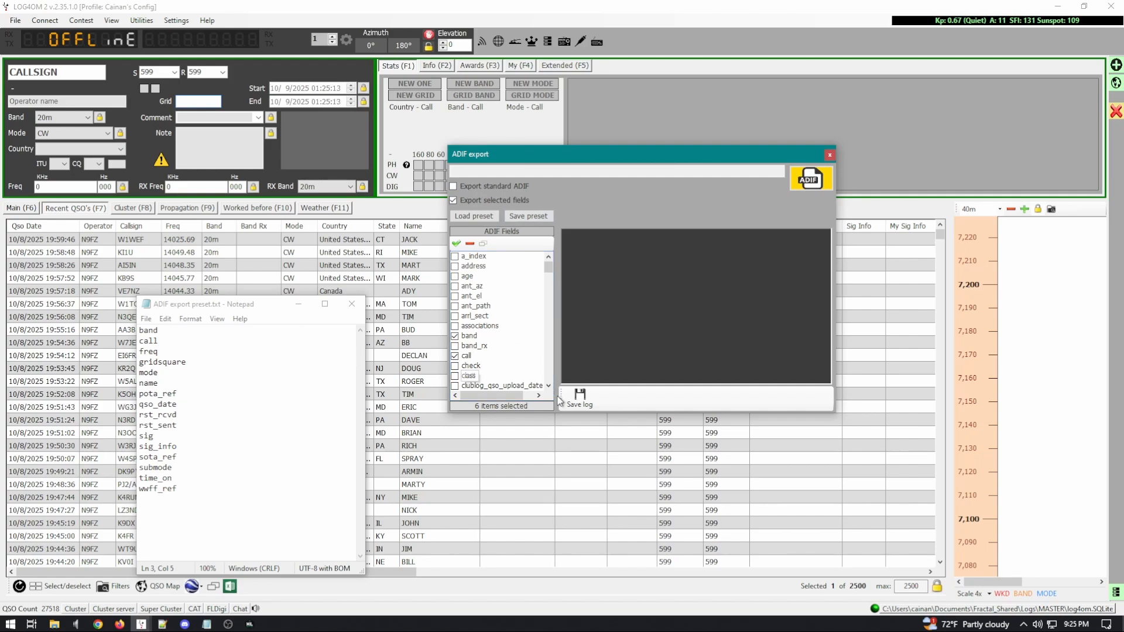
pyautogui.scroll(-6, 550, 389)
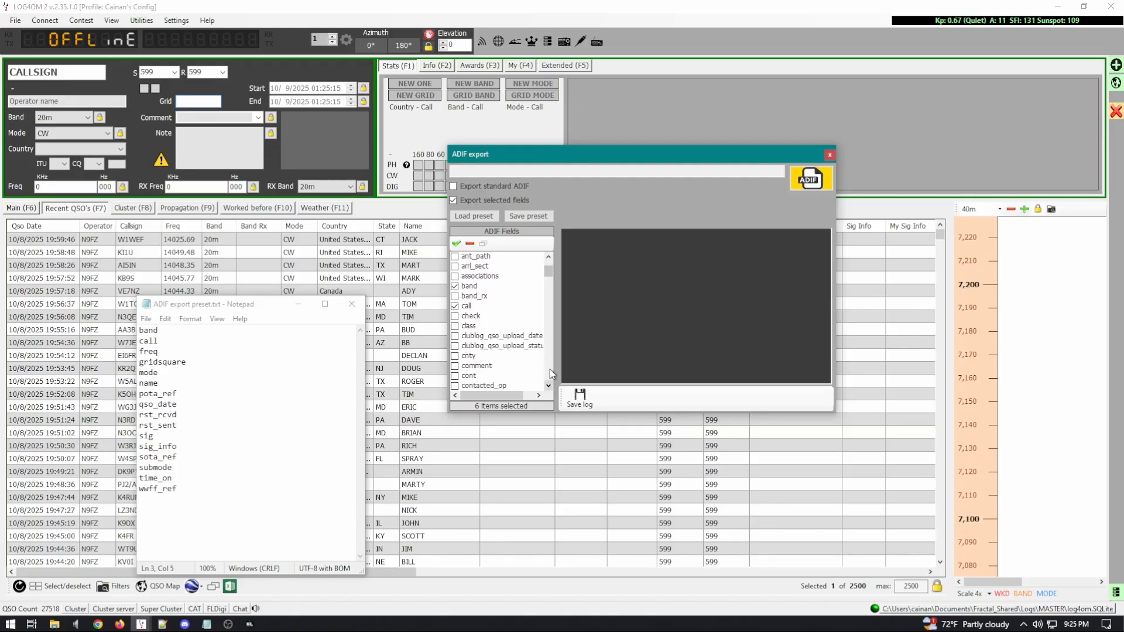
pyautogui.scroll(-4, 550, 373)
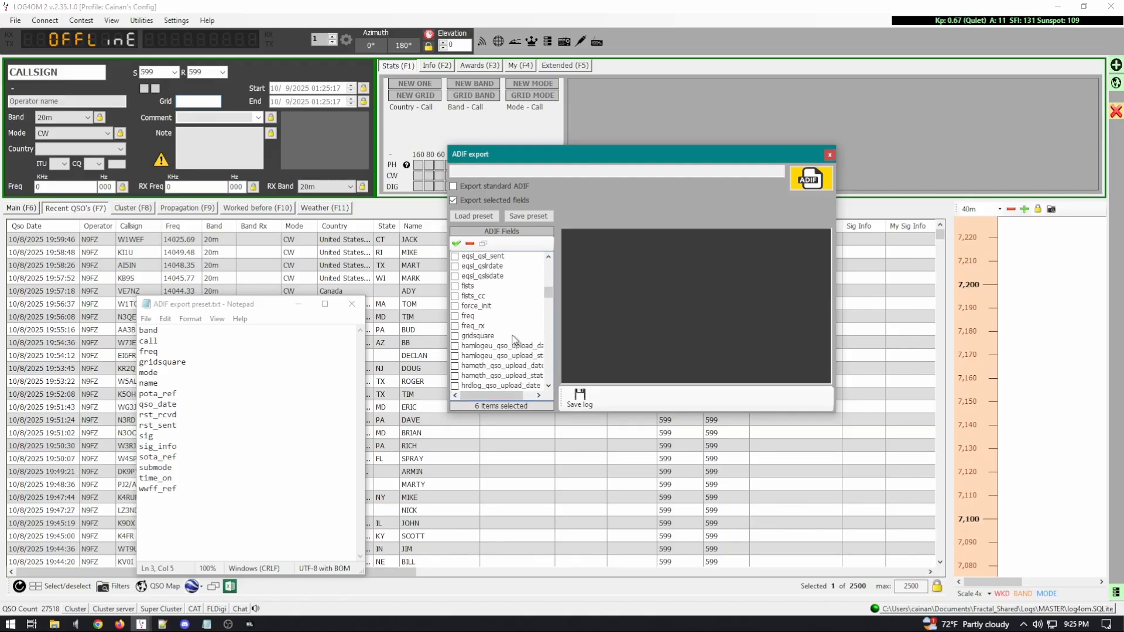
pyautogui.click(456, 316)
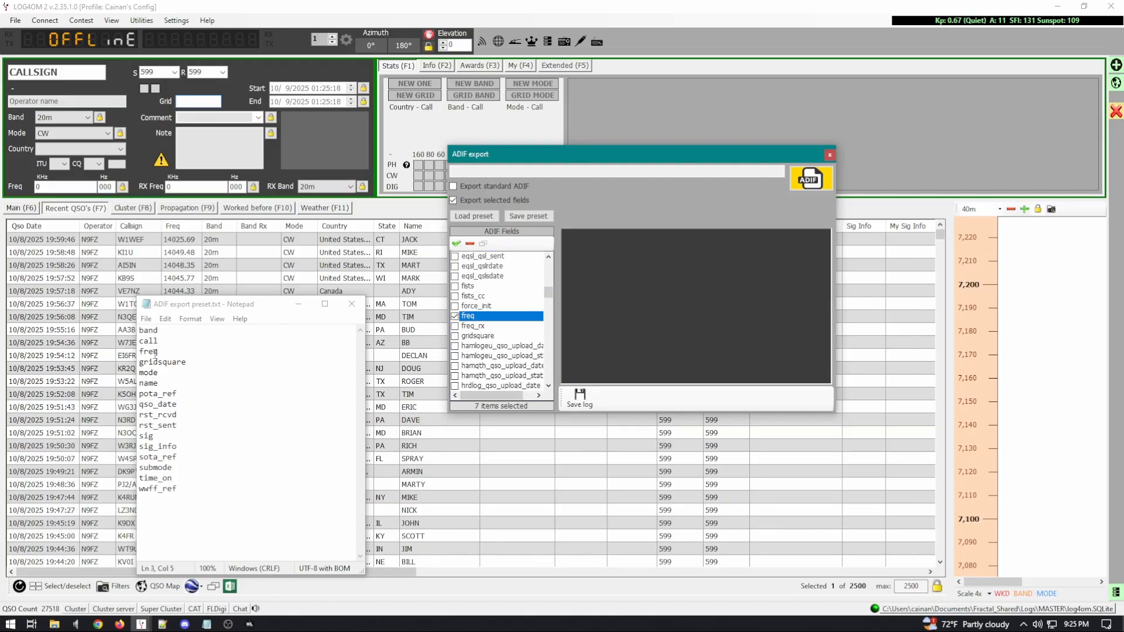
pyautogui.click(455, 336)
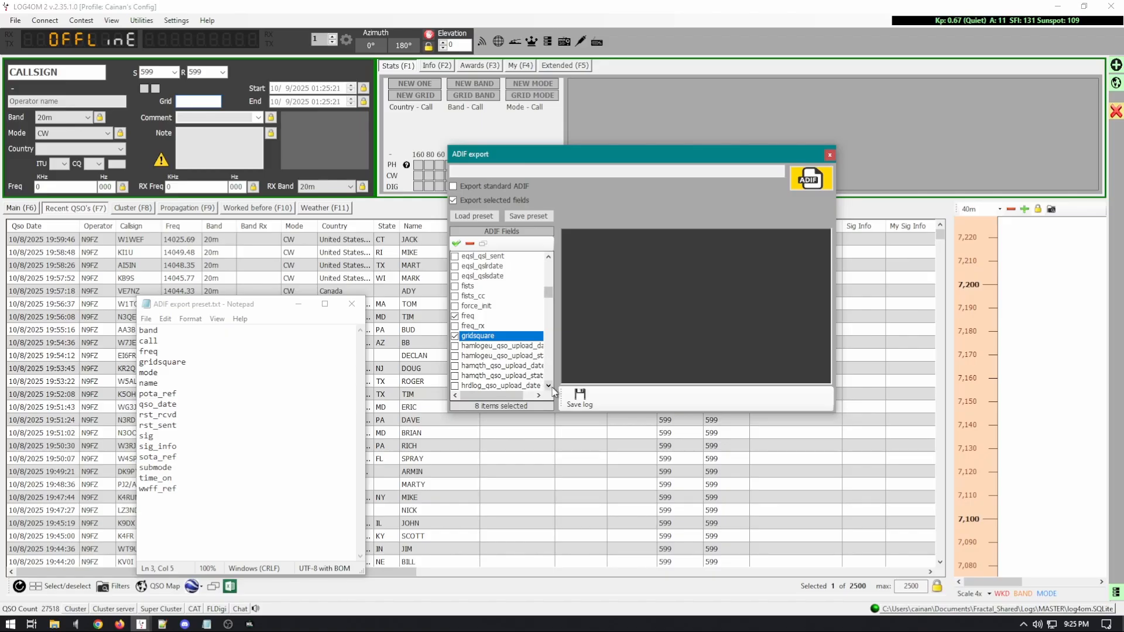
# Step: Add the name and pota_ref fields to the export selection
pyautogui.scroll(-5, 553, 390)
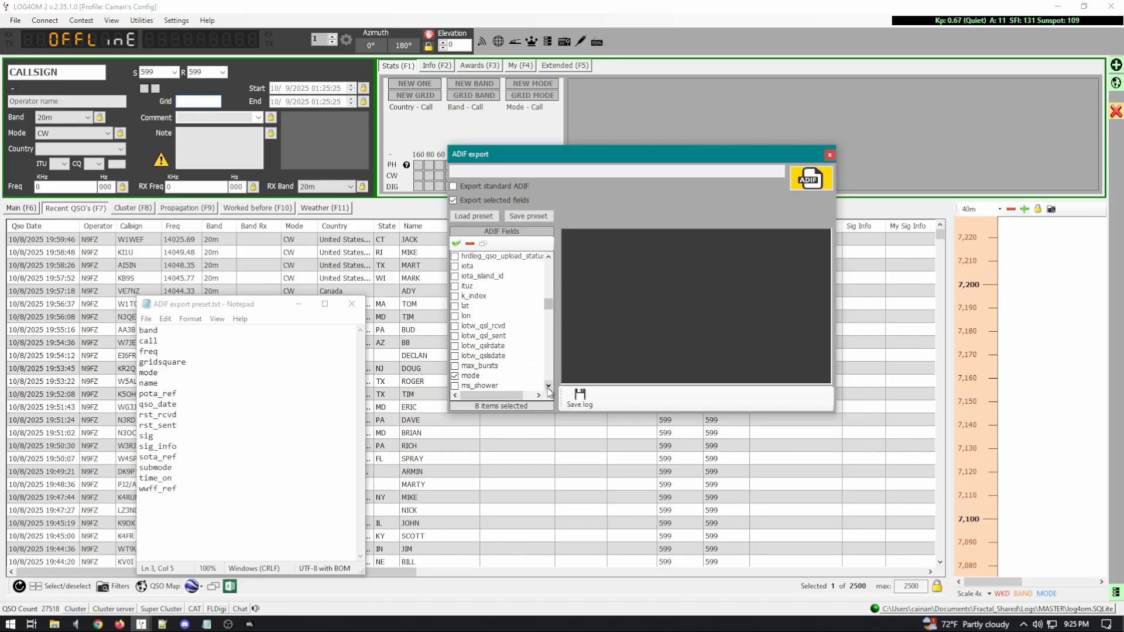
pyautogui.scroll(-4, 550, 382)
pyautogui.scroll(-4, 550, 382)
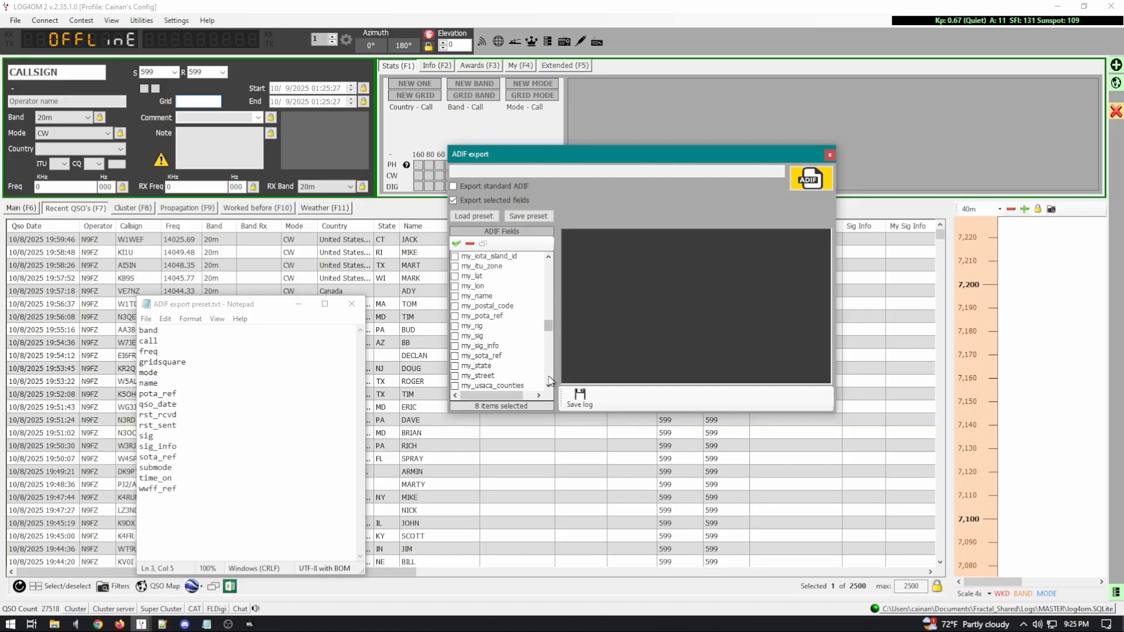
pyautogui.scroll(-4, 551, 379)
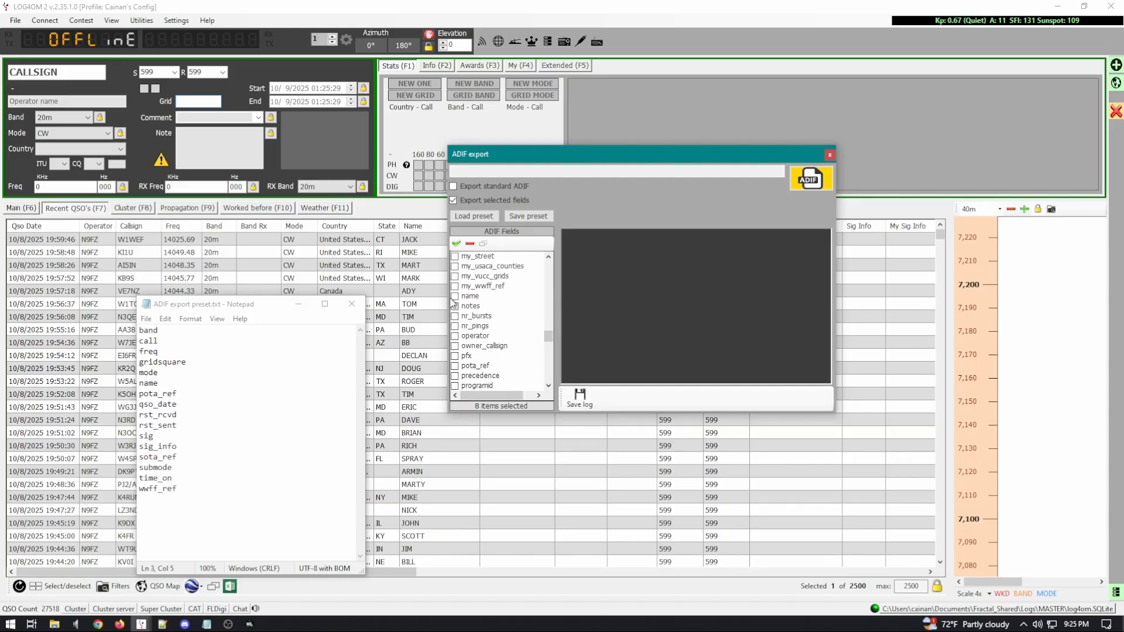
pyautogui.click(454, 297)
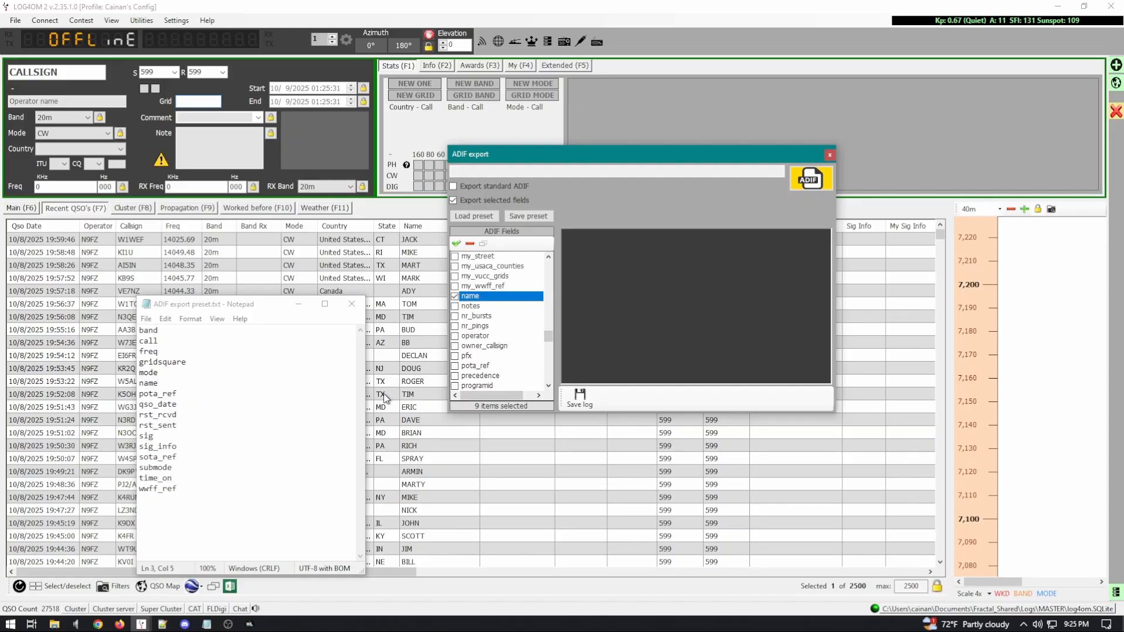
pyautogui.click(455, 366)
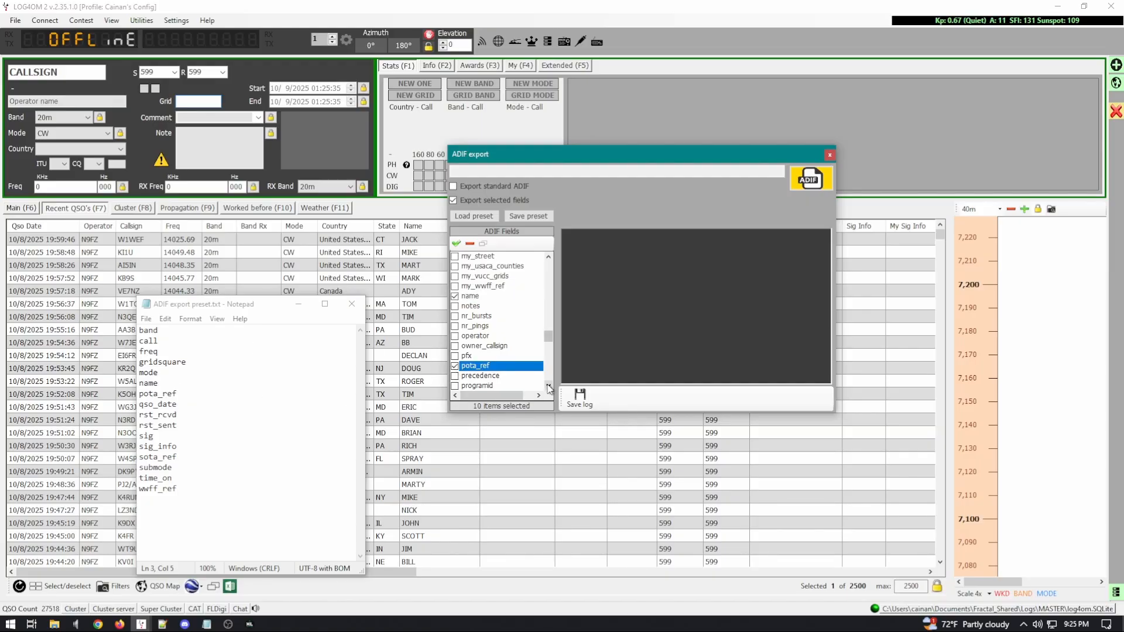
pyautogui.scroll(-4, 550, 386)
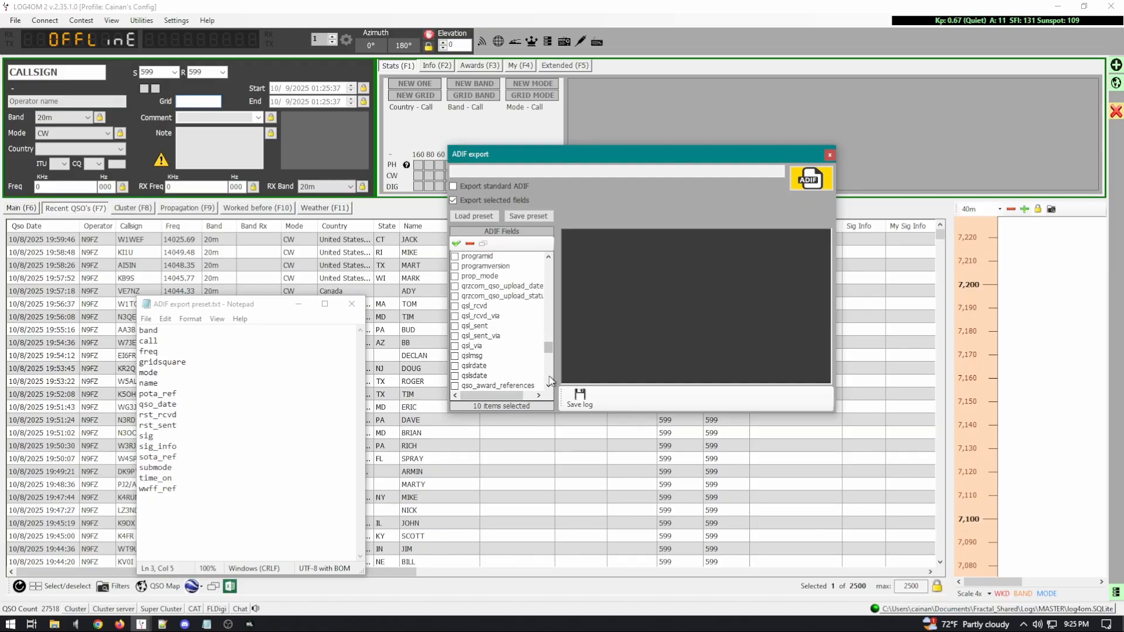
pyautogui.click(549, 386)
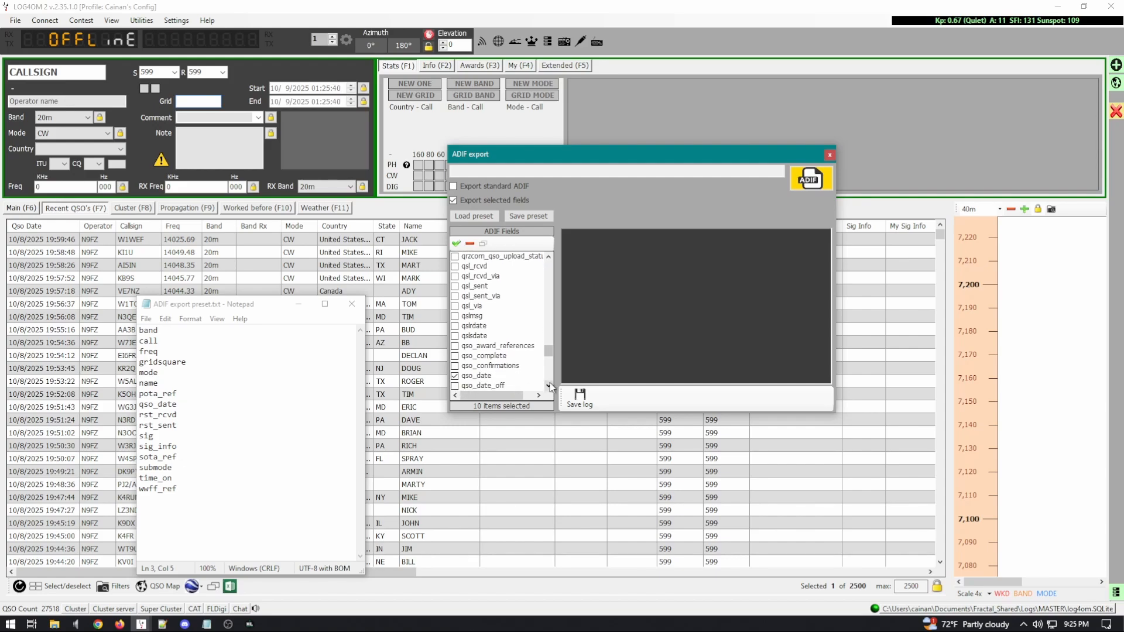
# Step: Tick rst_rcvd, rst_sent, sig and sig_info in the ADIF Fields list
pyautogui.click(549, 386)
pyautogui.click(549, 386)
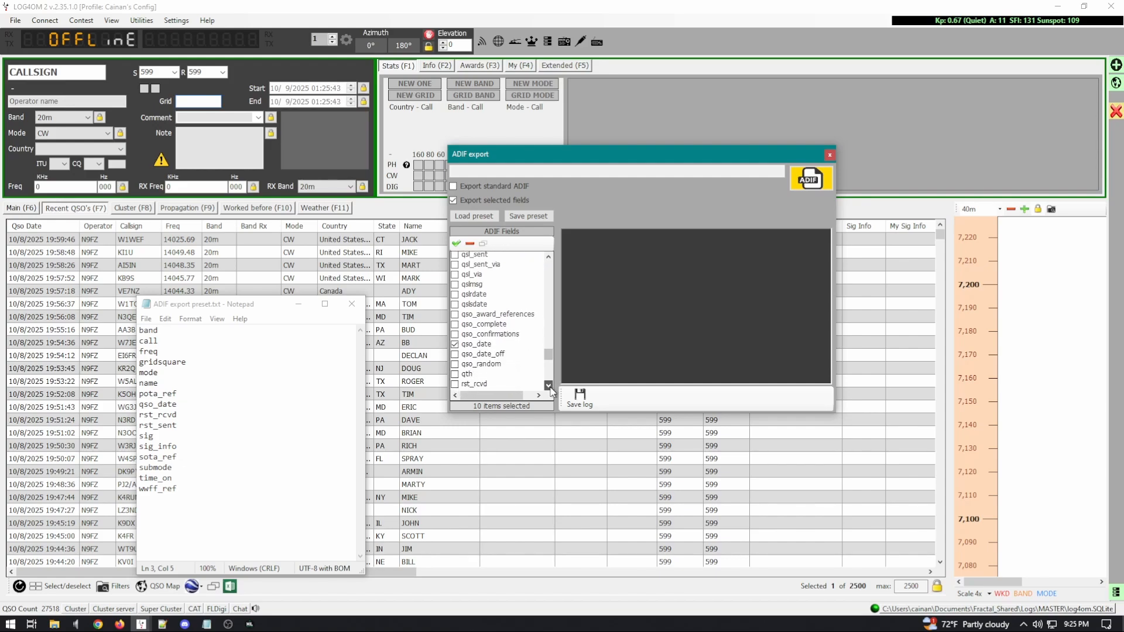
pyautogui.click(549, 386)
pyautogui.click(454, 356)
pyautogui.click(455, 365)
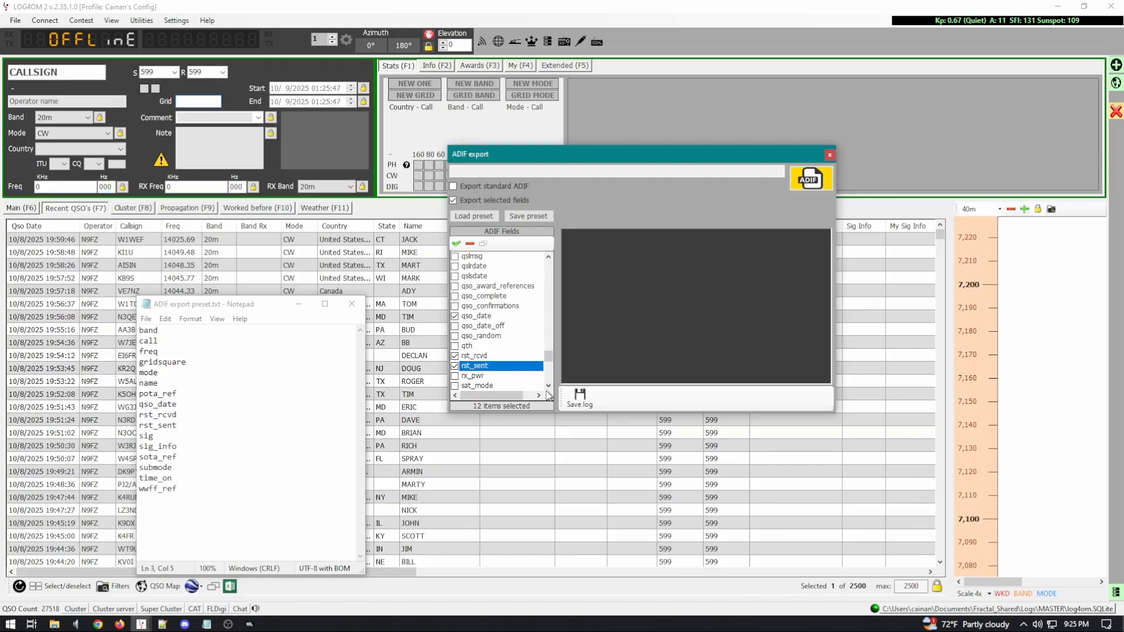
pyautogui.scroll(-1, 548, 395)
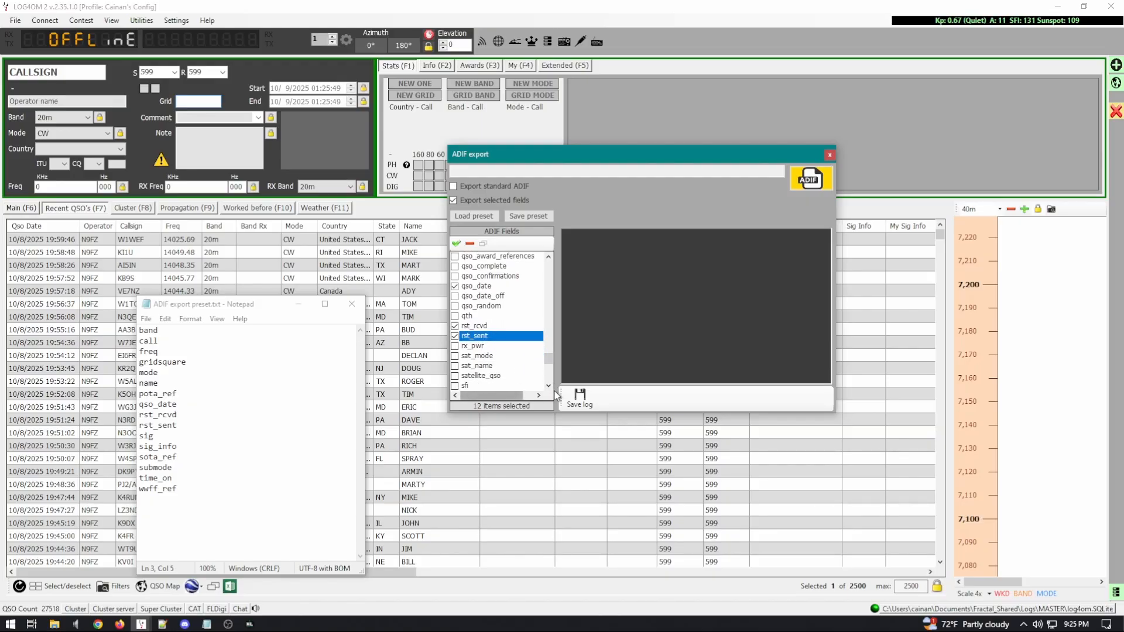
pyautogui.scroll(-1, 549, 386)
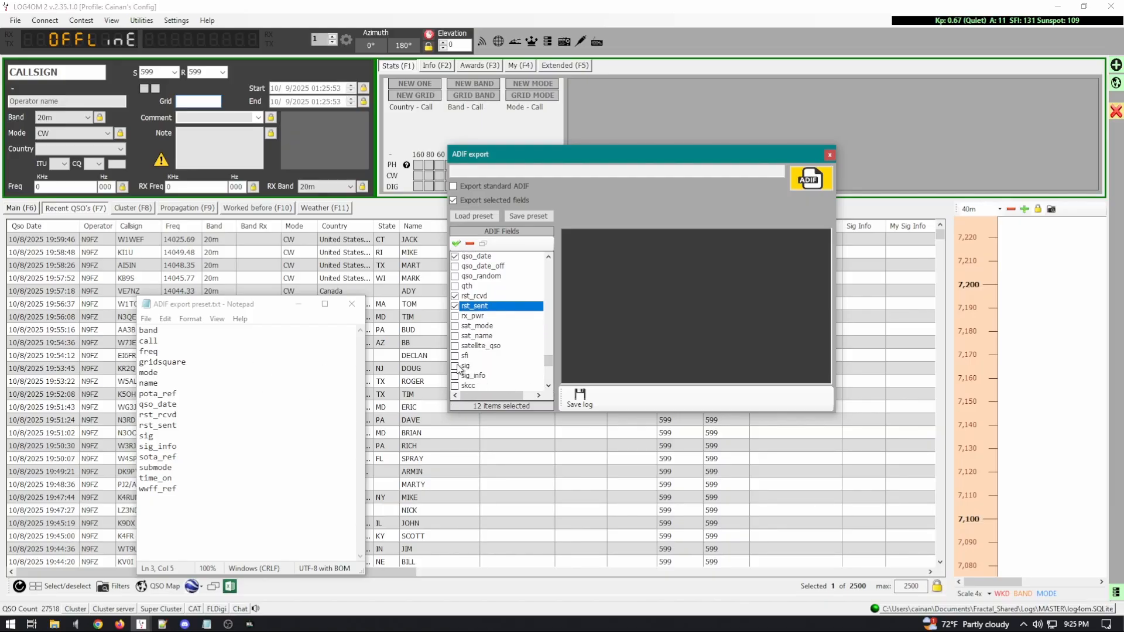
pyautogui.click(462, 366)
pyautogui.click(455, 376)
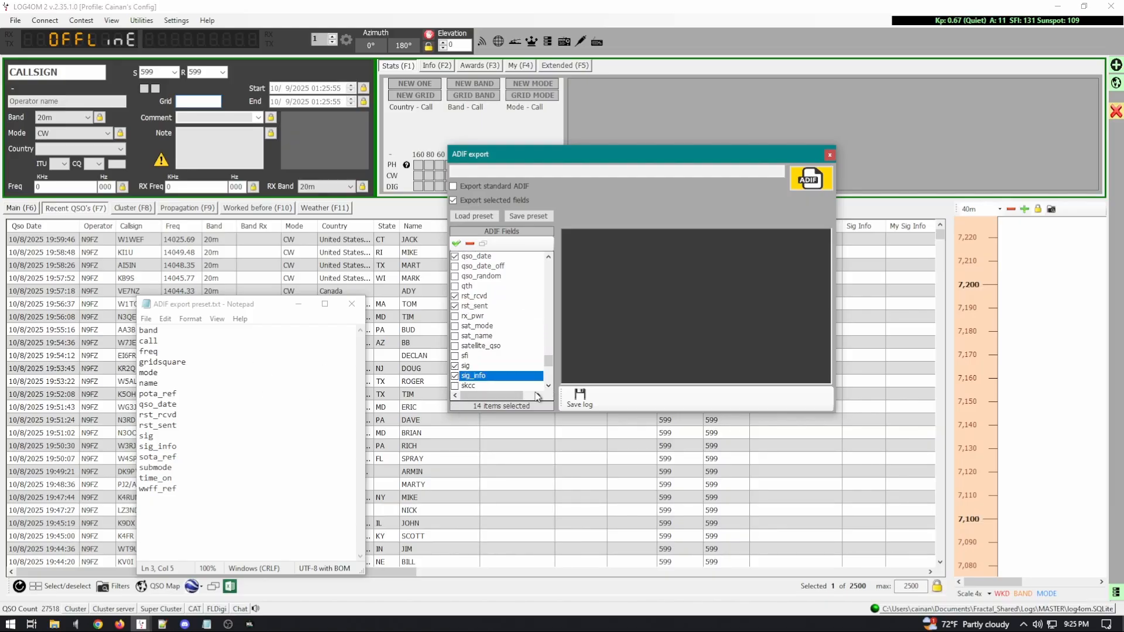
# Step: Tick sota_ref and wwff_ref further down the ADIF Fields list
pyautogui.click(549, 385)
pyautogui.click(549, 385)
pyautogui.scroll(-1, 549, 385)
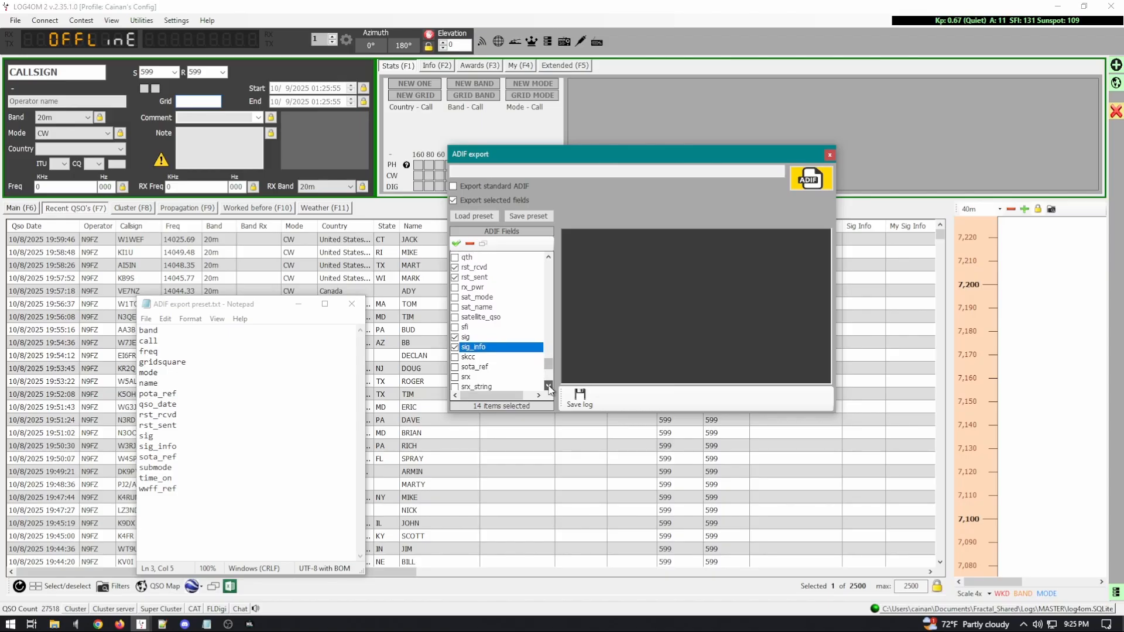
pyautogui.click(455, 346)
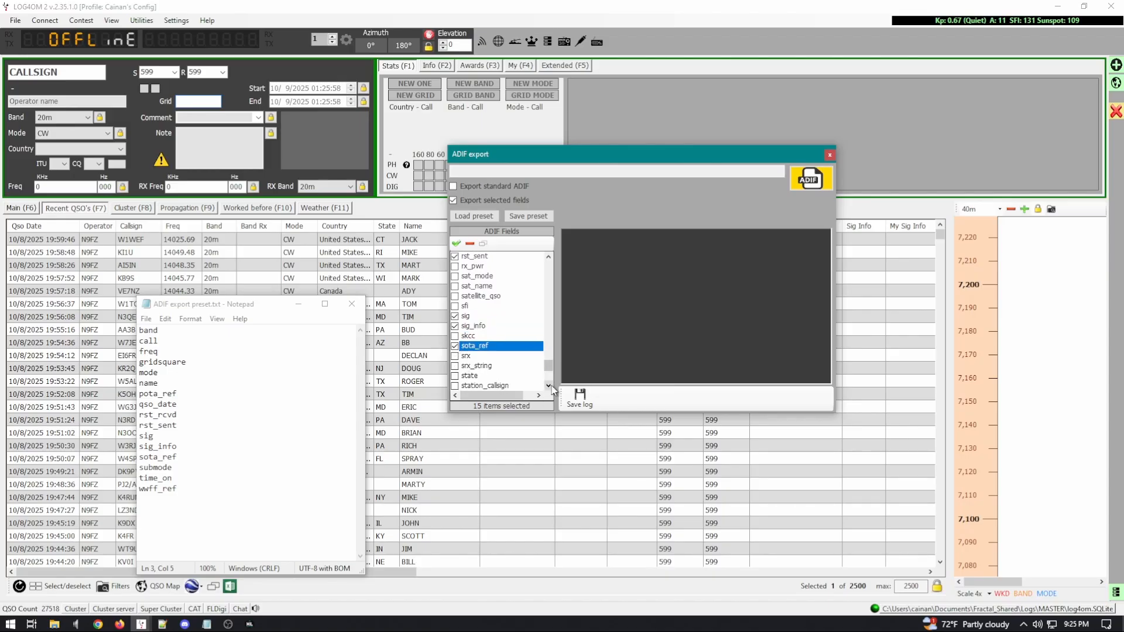
pyautogui.scroll(-3, 549, 383)
pyautogui.scroll(-3, 548, 383)
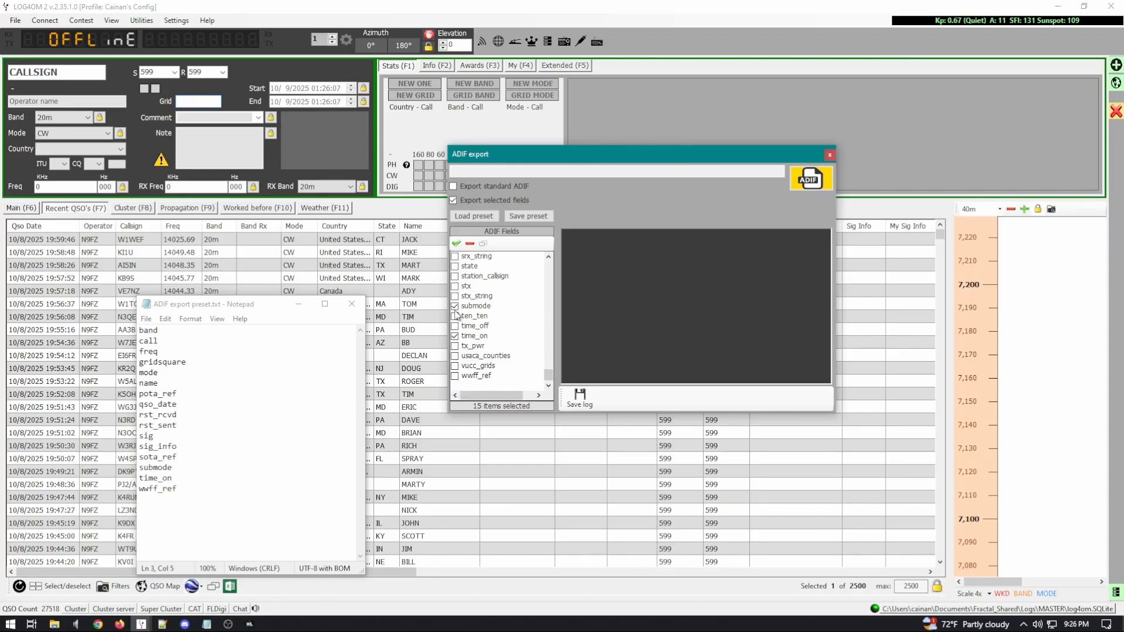
pyautogui.click(456, 378)
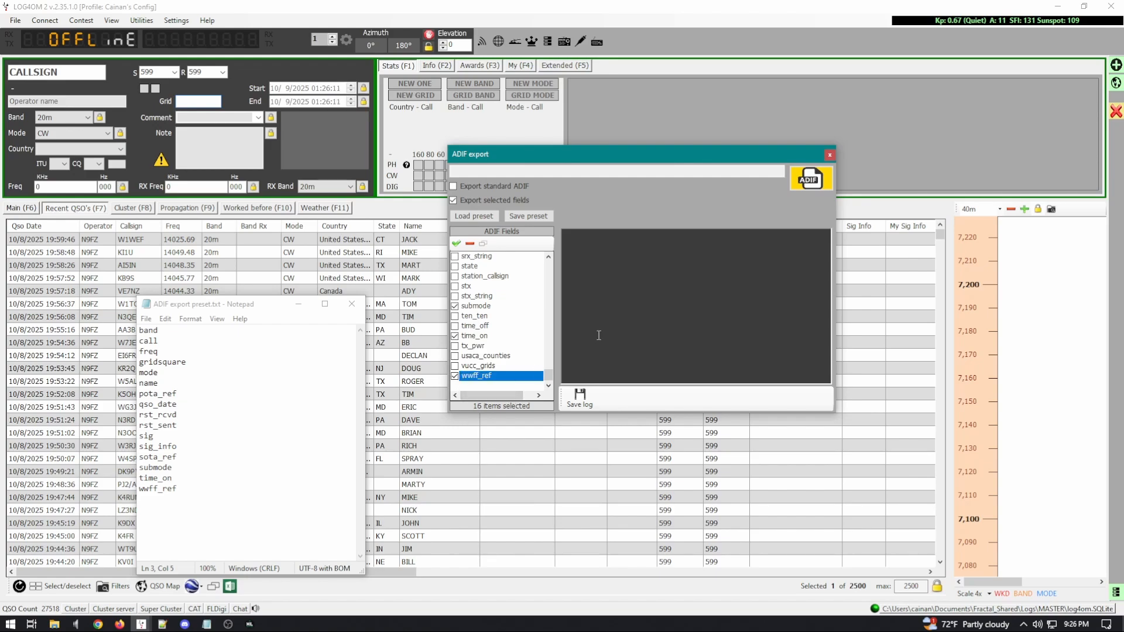
# Step: Export the 27518 QSOs to Log4OM_ADIF_20251009012612.adi on the Desktop, then minimize Log4OM
pyautogui.click(811, 179)
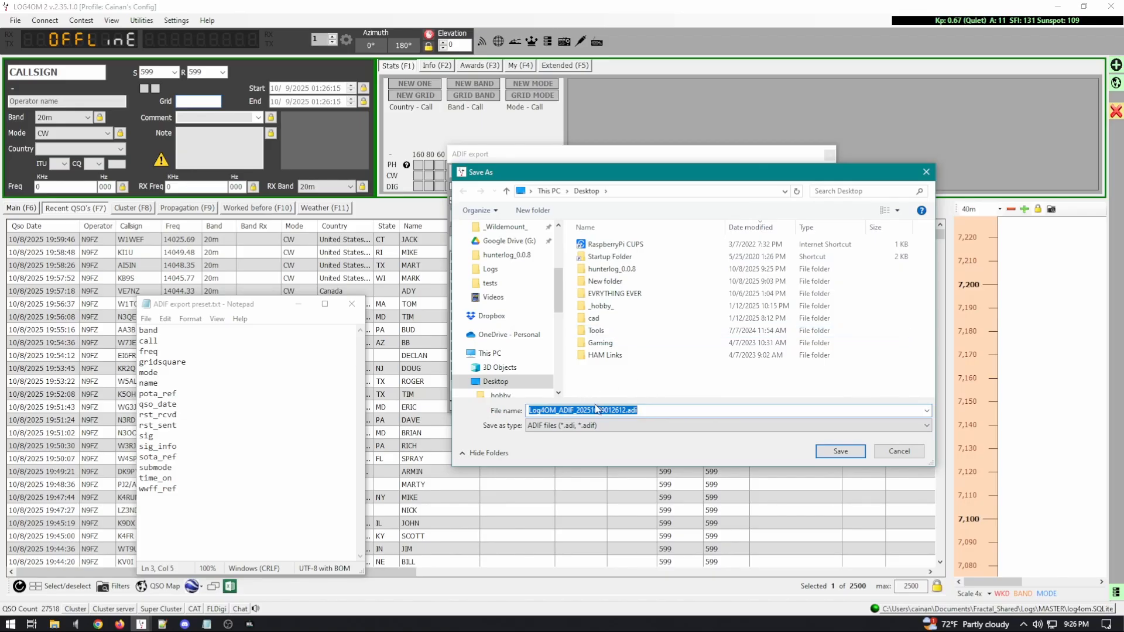
pyautogui.click(848, 454)
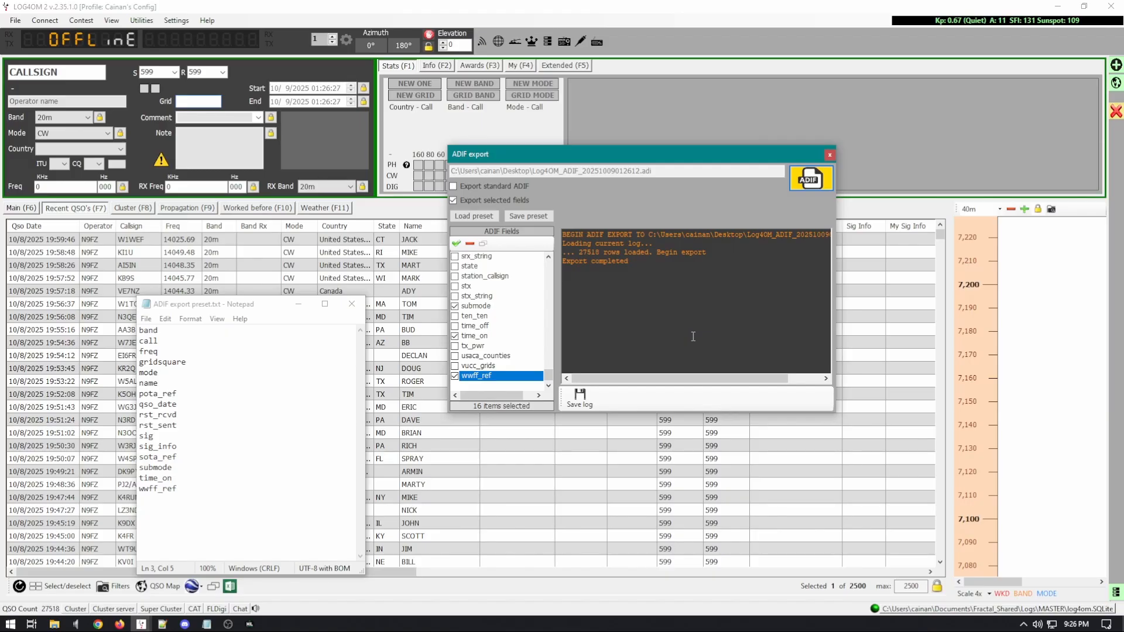
pyautogui.click(829, 156)
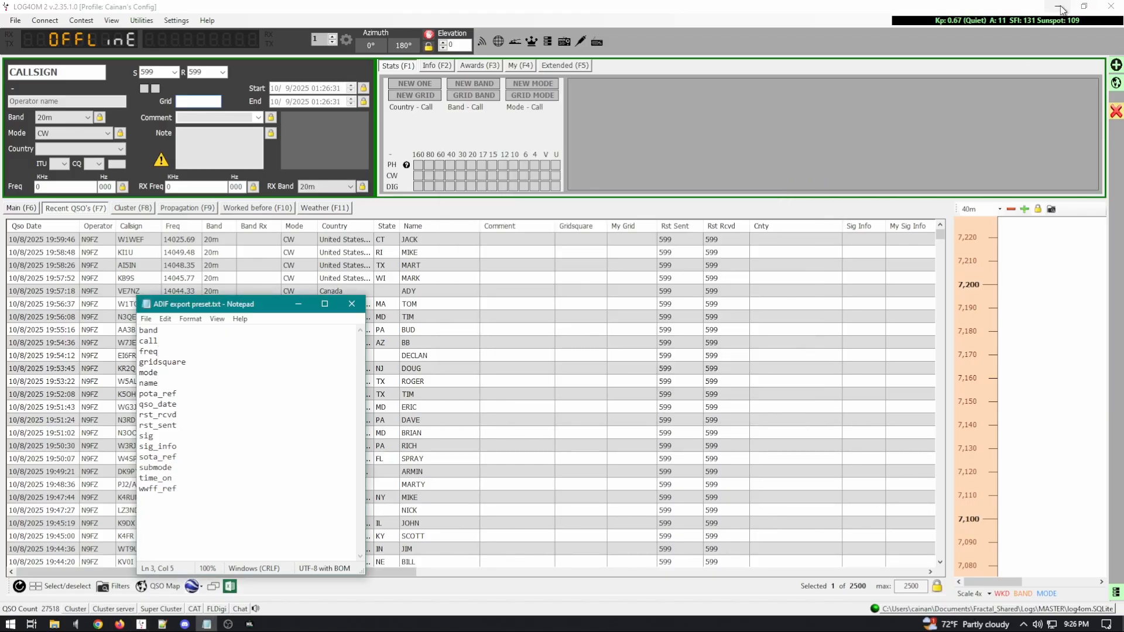
pyautogui.click(1057, 6)
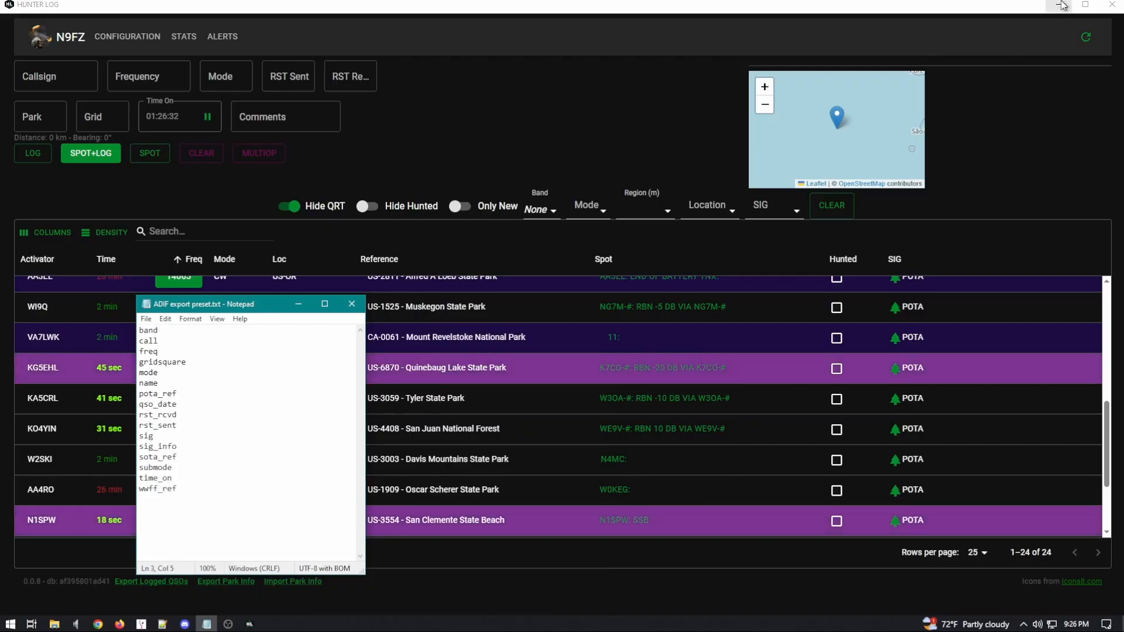
# Step: Minimize Hunter Log and open Log4OM_ADIF_20251009012612.adi from the desktop in ADIFMaster
pyautogui.click(1060, 5)
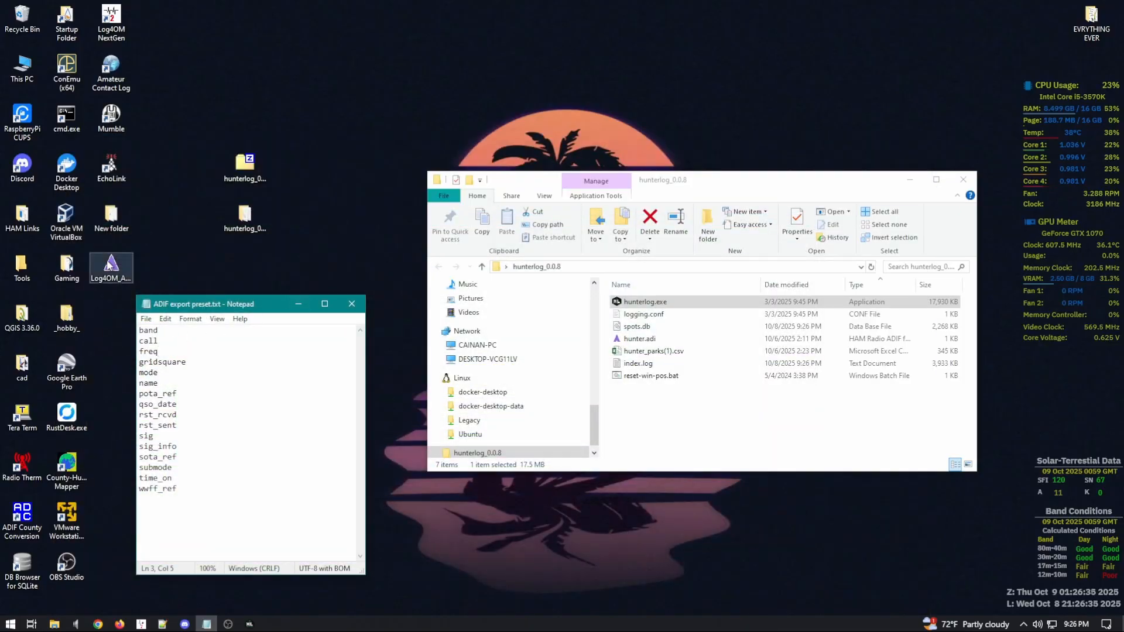
pyautogui.doubleClick(101, 277)
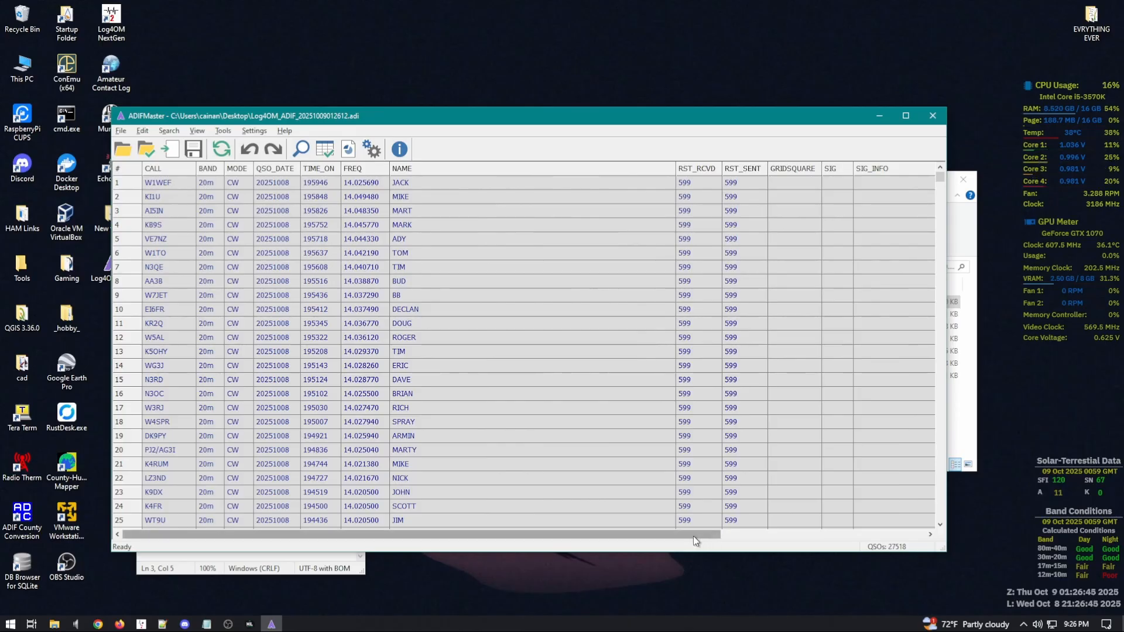
pyautogui.moveTo(694, 536)
pyautogui.mouseDown()
pyautogui.moveTo(704, 538)
pyautogui.moveTo(684, 536)
pyautogui.mouseUp()
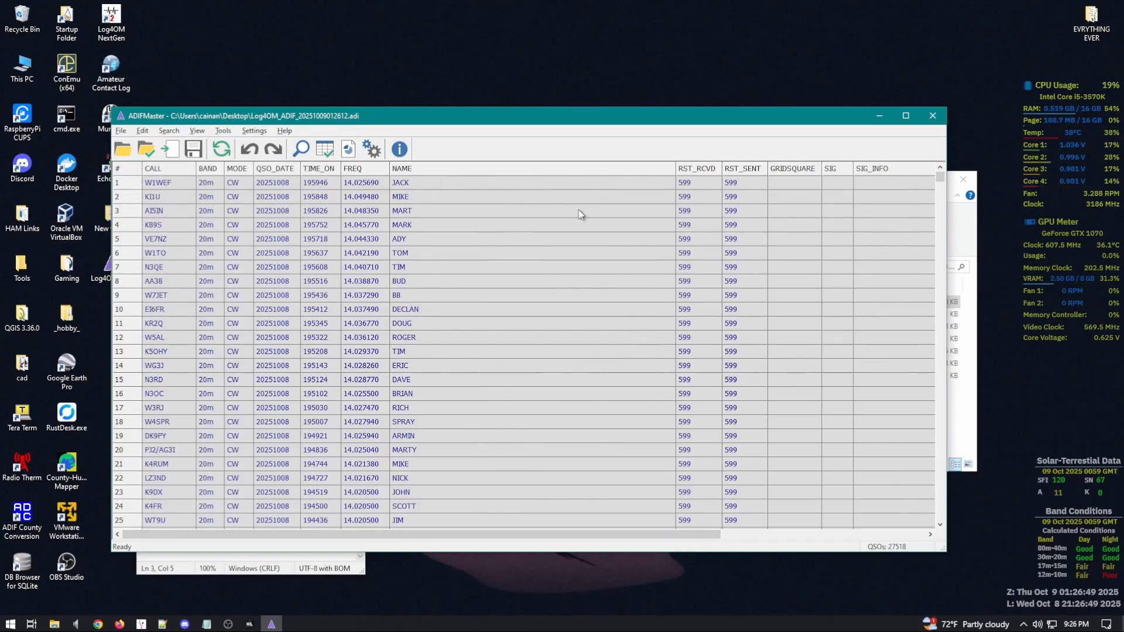
pyautogui.moveTo(547, 536); pyautogui.dragTo(747, 540)
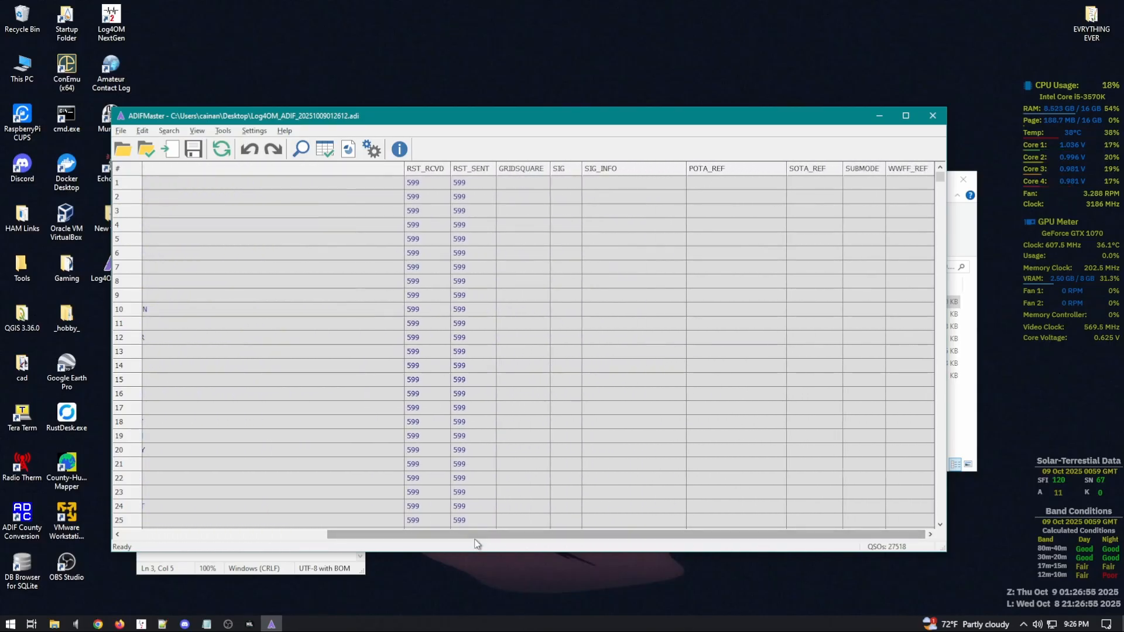
pyautogui.moveTo(470, 539); pyautogui.dragTo(250, 532)
# Step: Browse the QSO records, inspecting the POTA entries in rows 79 and 87
pyautogui.scroll(-6, 157, 268)
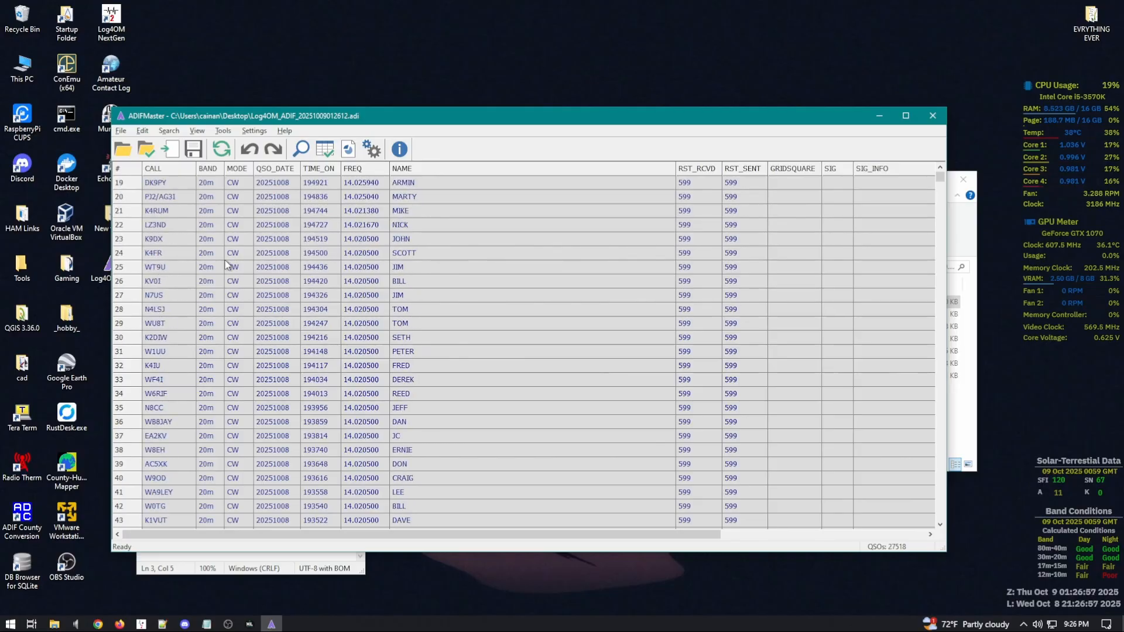
pyautogui.scroll(-20, 227, 265)
pyautogui.scroll(7, 511, 385)
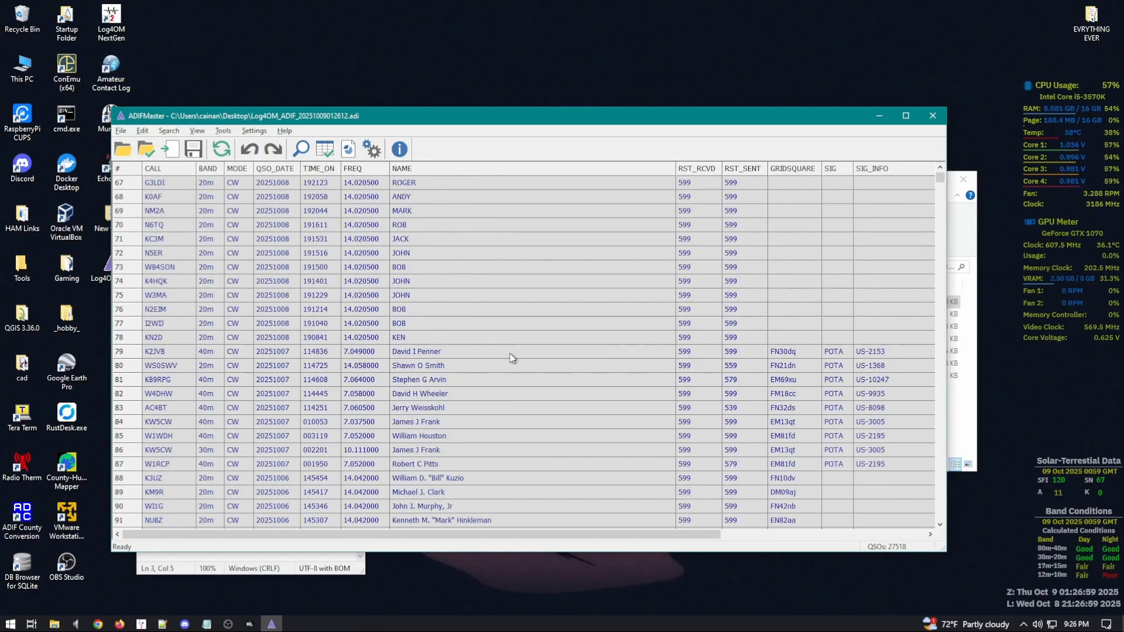
pyautogui.click(829, 354)
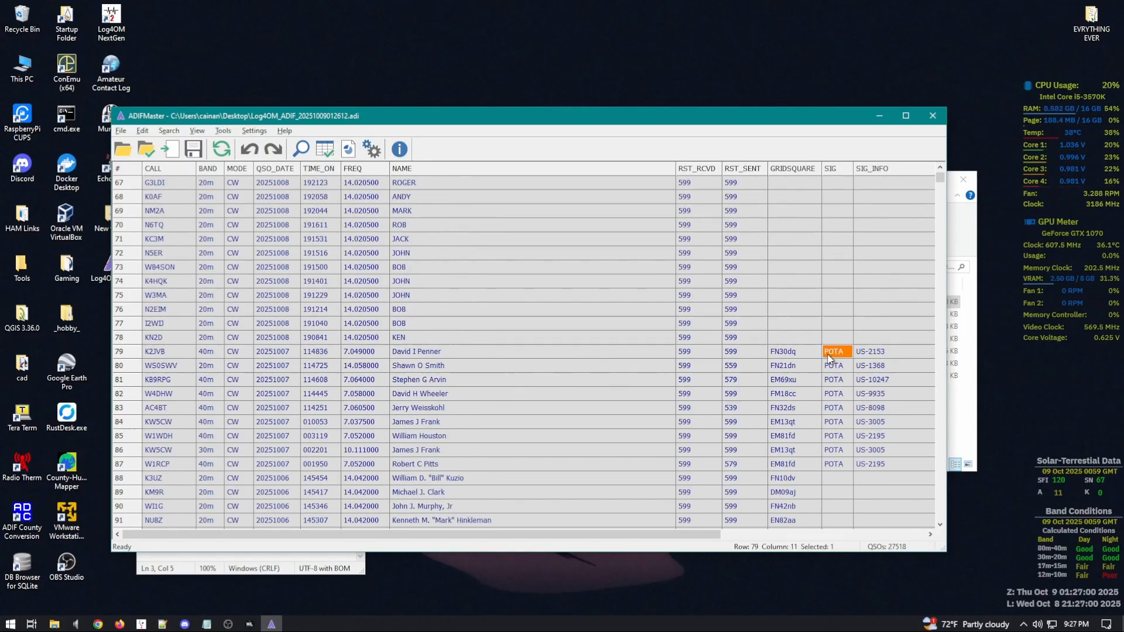
pyautogui.click(833, 464)
pyautogui.scroll(-5, 754, 439)
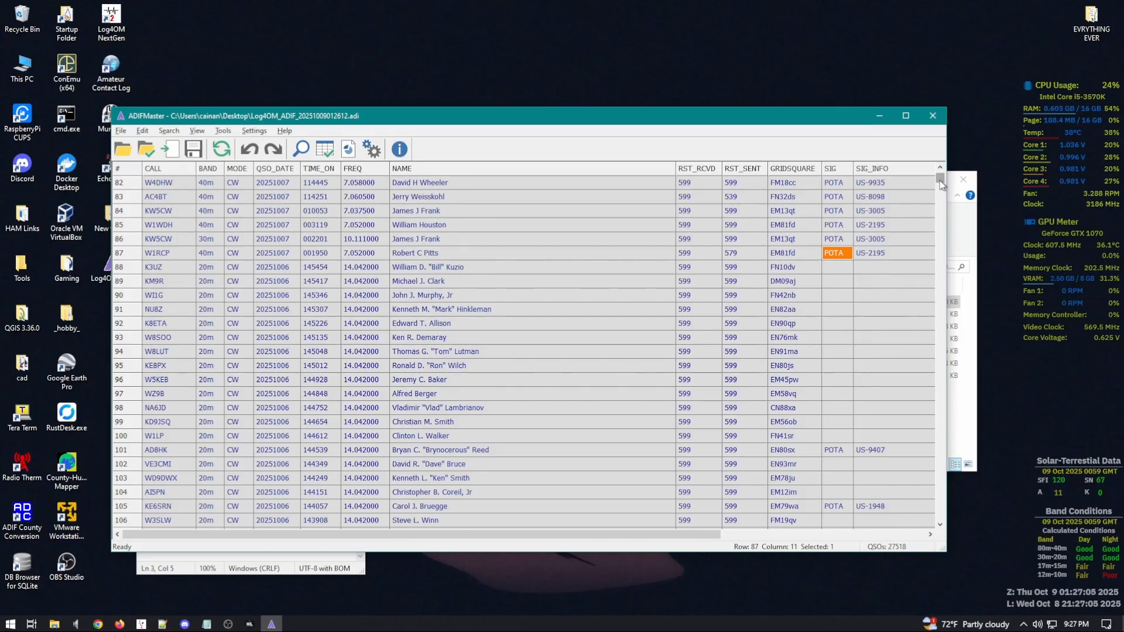
pyautogui.moveTo(941, 178); pyautogui.dragTo(941, 164)
# Step: Sort ADIFMaster's records with Sort This Column on the SIG header
pyautogui.rightClick(838, 168)
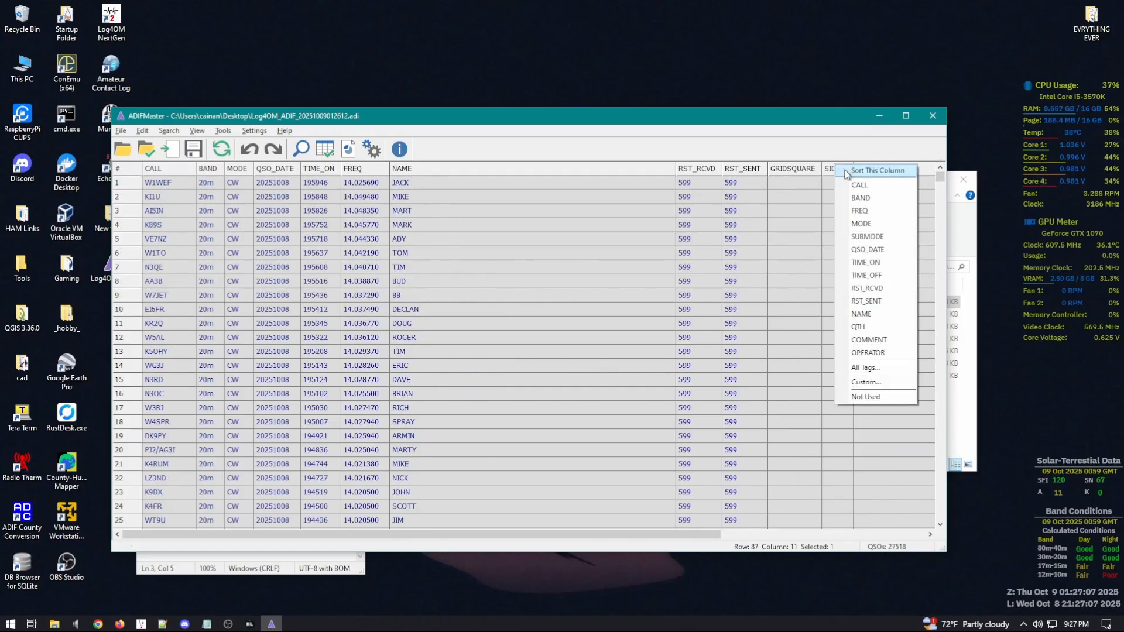
pyautogui.click(825, 139)
pyautogui.rightClick(833, 169)
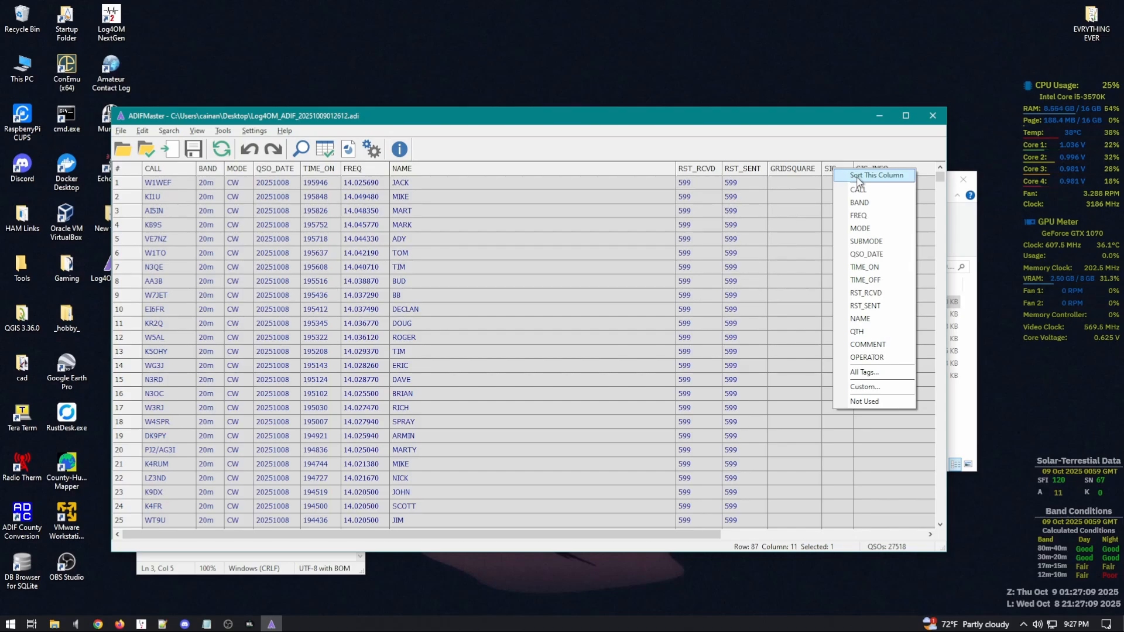
pyautogui.click(858, 175)
pyautogui.moveTo(941, 179); pyautogui.dragTo(944, 410)
pyautogui.click(943, 460)
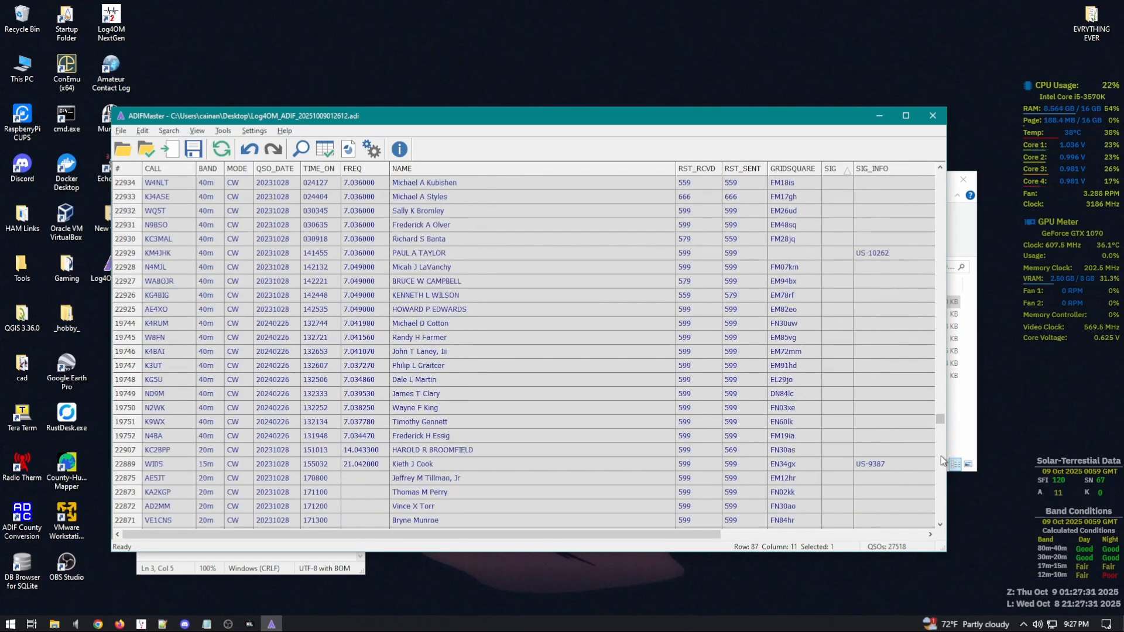
pyautogui.click(887, 463)
pyautogui.click(842, 469)
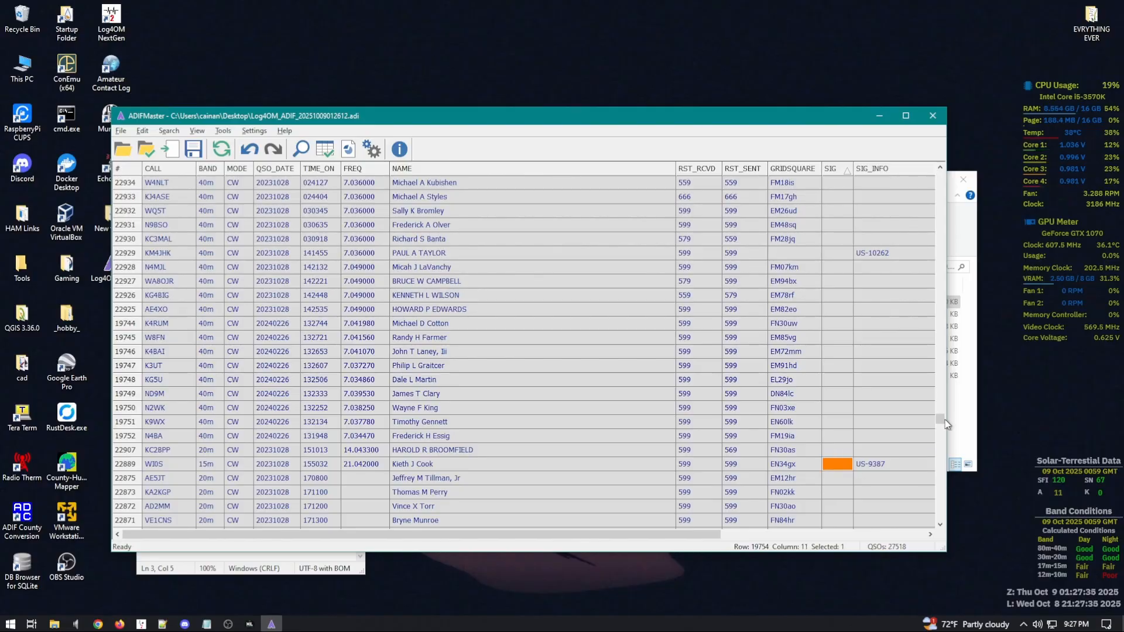
pyautogui.moveTo(944, 421); pyautogui.dragTo(943, 449)
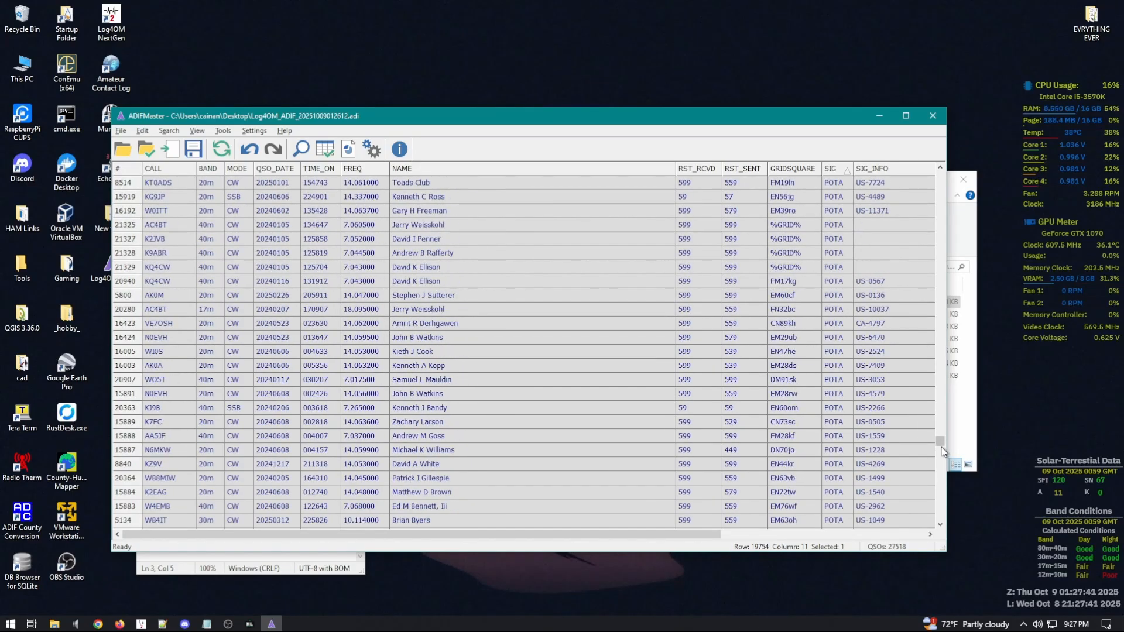
pyautogui.click(941, 417)
pyautogui.click(843, 436)
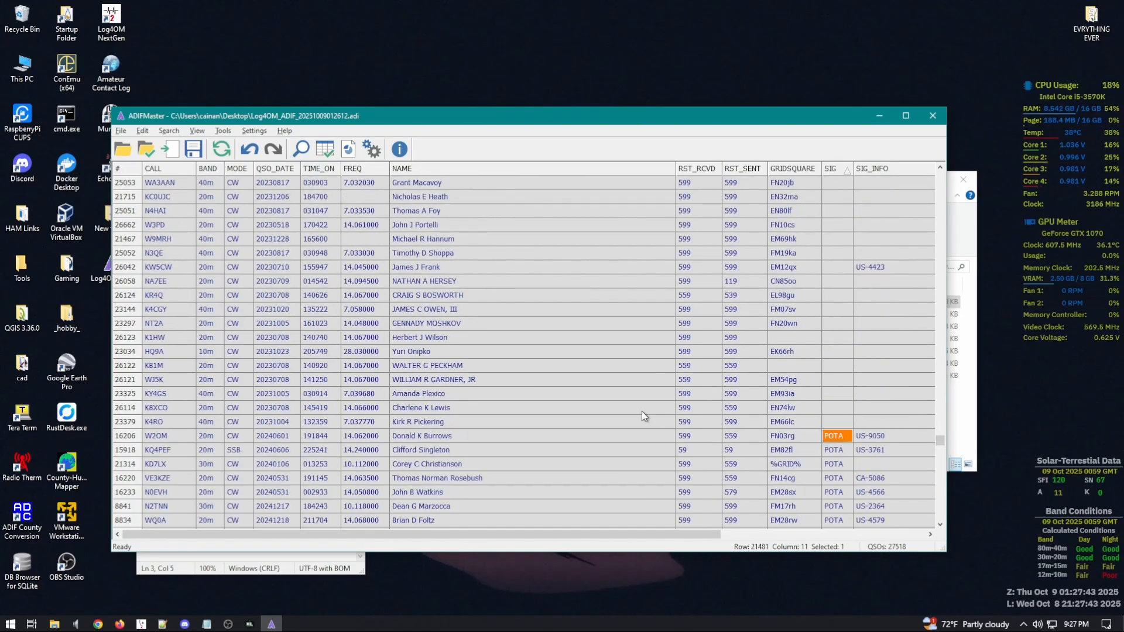
# Step: Select every row from W2OM down to the last entry and open its context menu
pyautogui.click(130, 438)
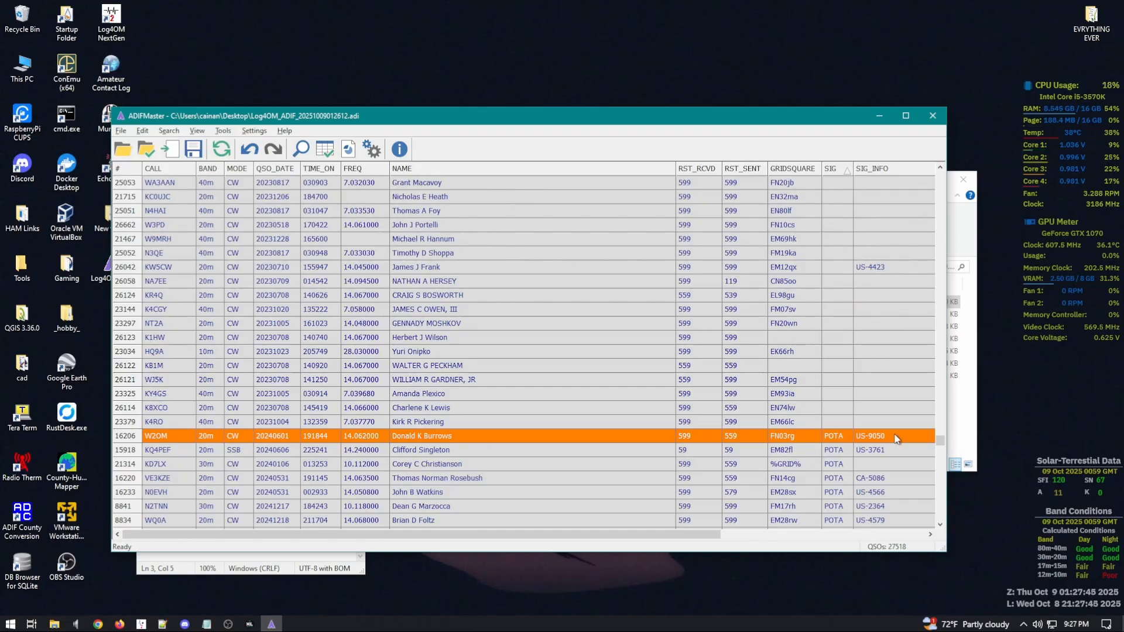
pyautogui.moveTo(939, 440); pyautogui.dragTo(940, 520)
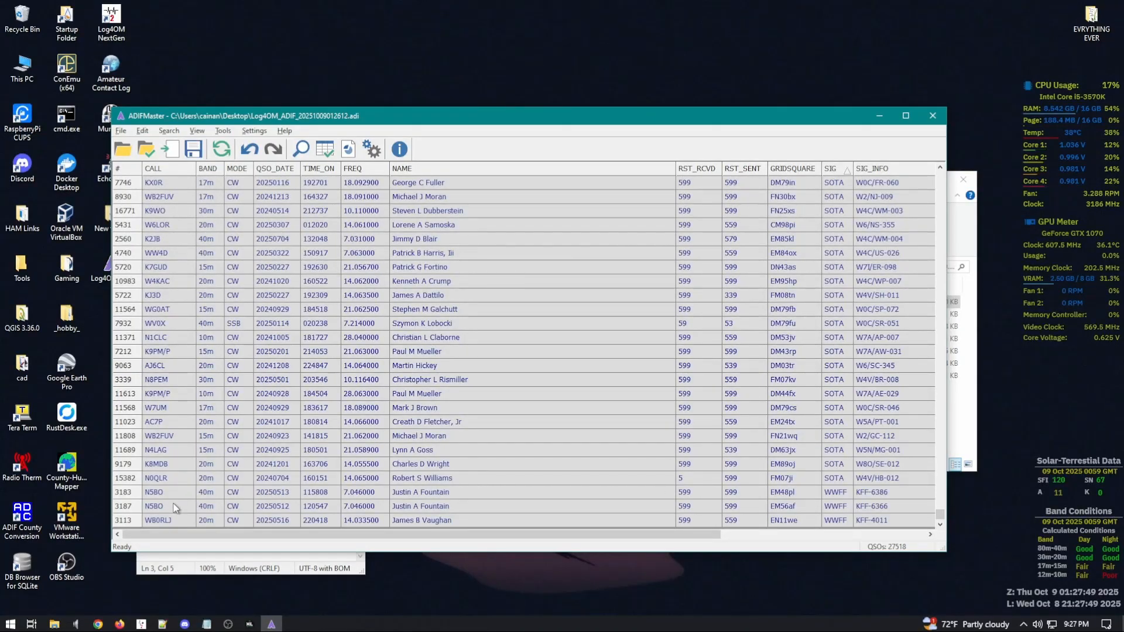
pyautogui.click(121, 520)
pyautogui.keyDown('shift'); pyautogui.click(122, 520); pyautogui.keyUp('shift')
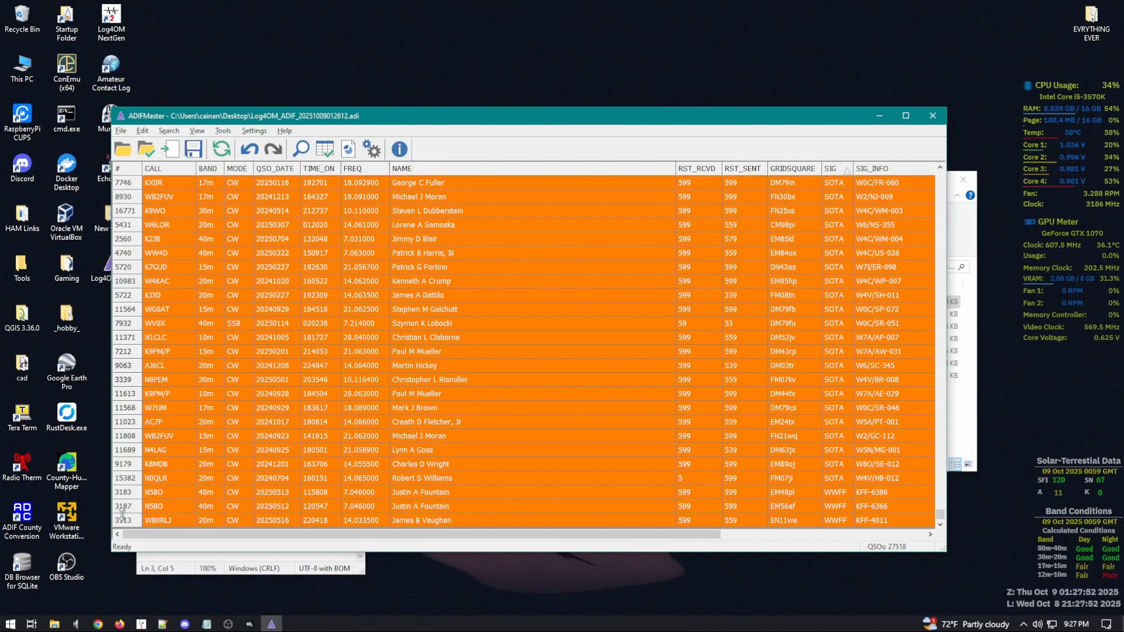
pyautogui.rightClick(130, 439)
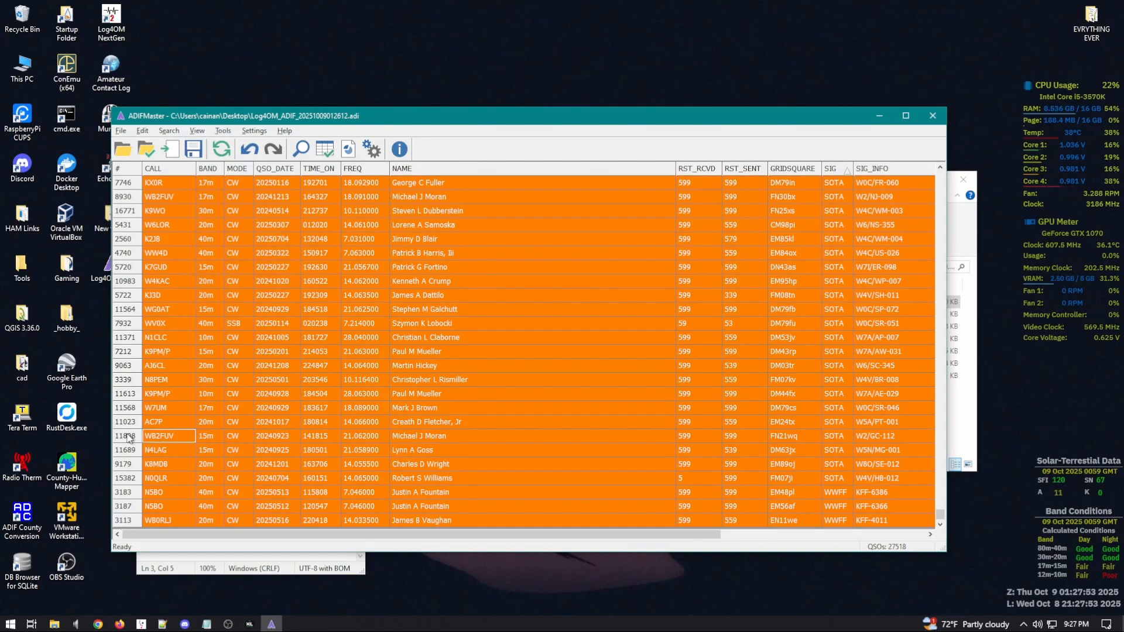
pyautogui.rightClick(174, 427)
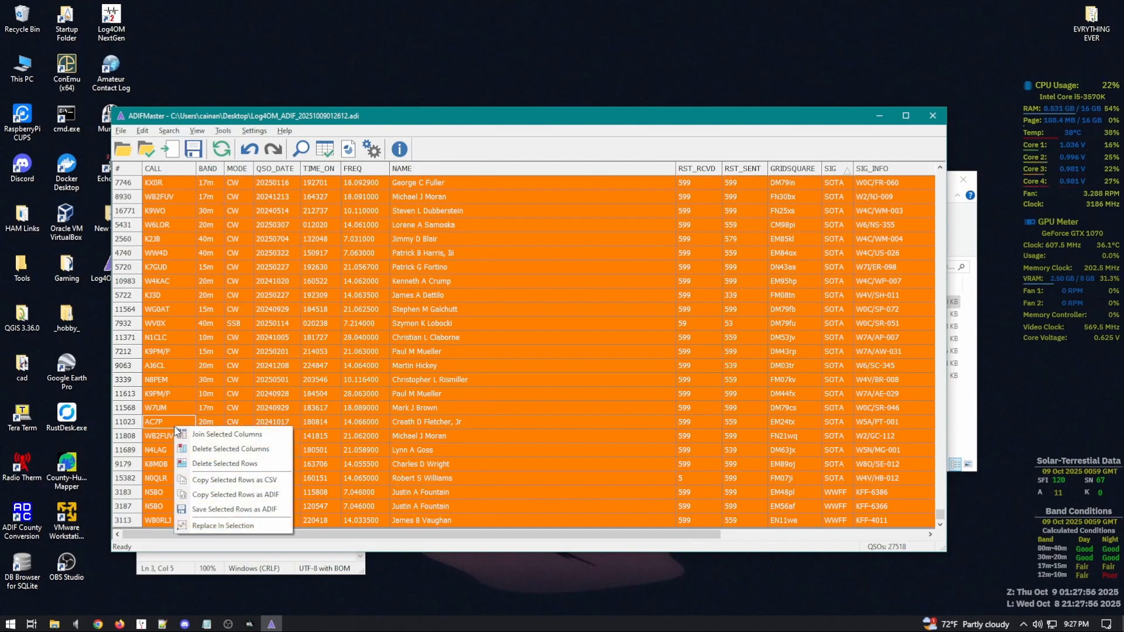
# Step: Save the selected rows to the desktop as the ADIF file pota_only_min
pyautogui.click(215, 511)
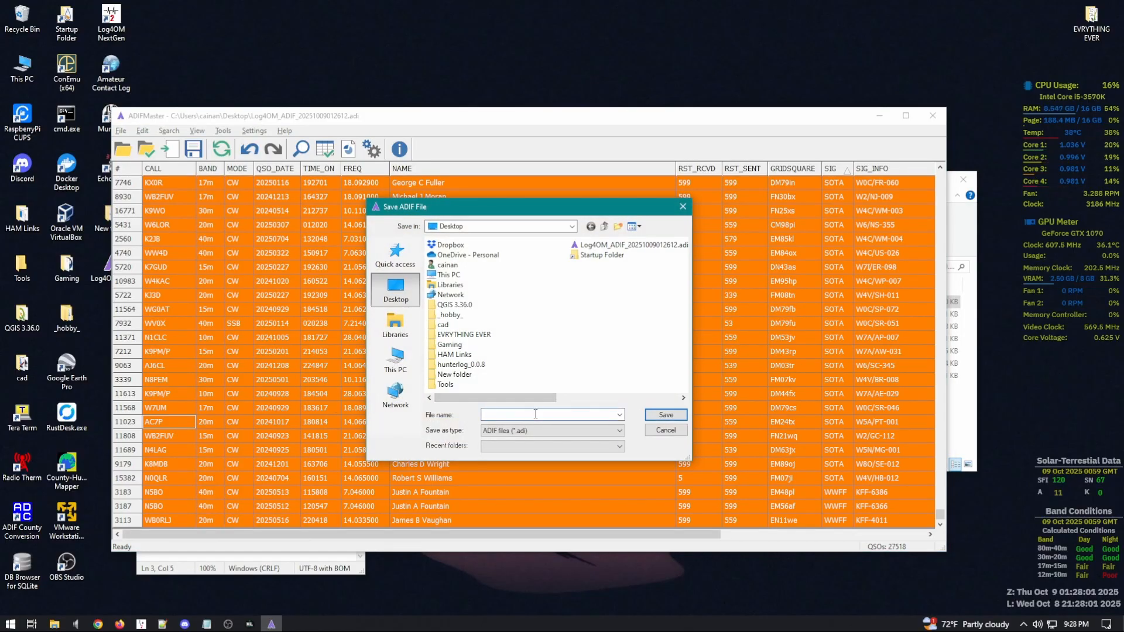
pyautogui.click(665, 415)
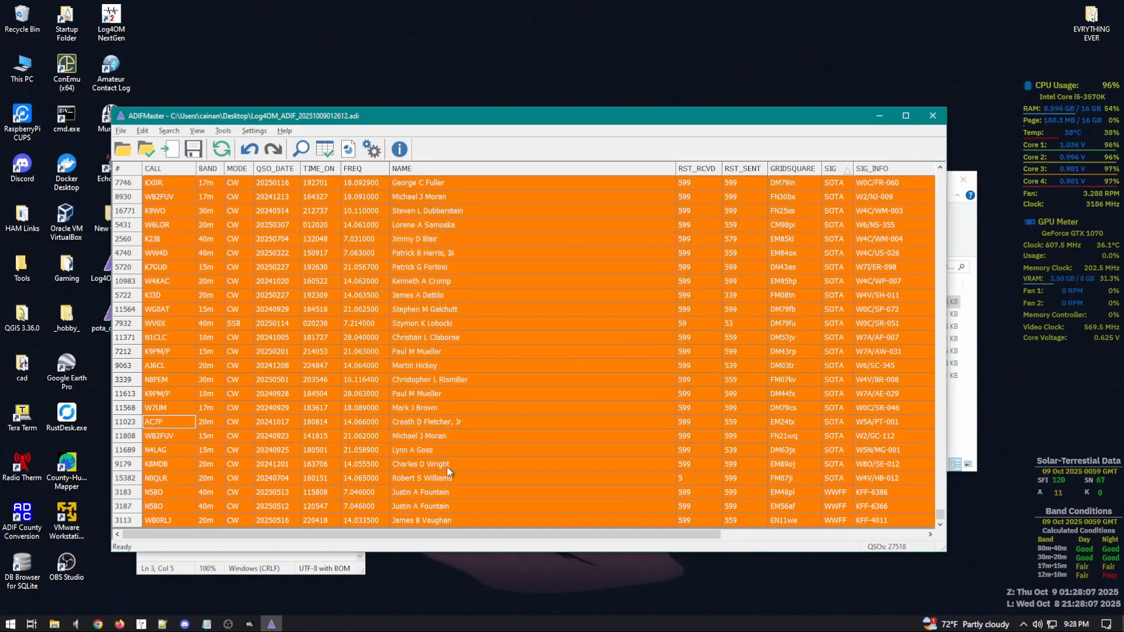
# Step: Close ADIFMaster and open the properties of the original Log4OM export file
pyautogui.click(933, 115)
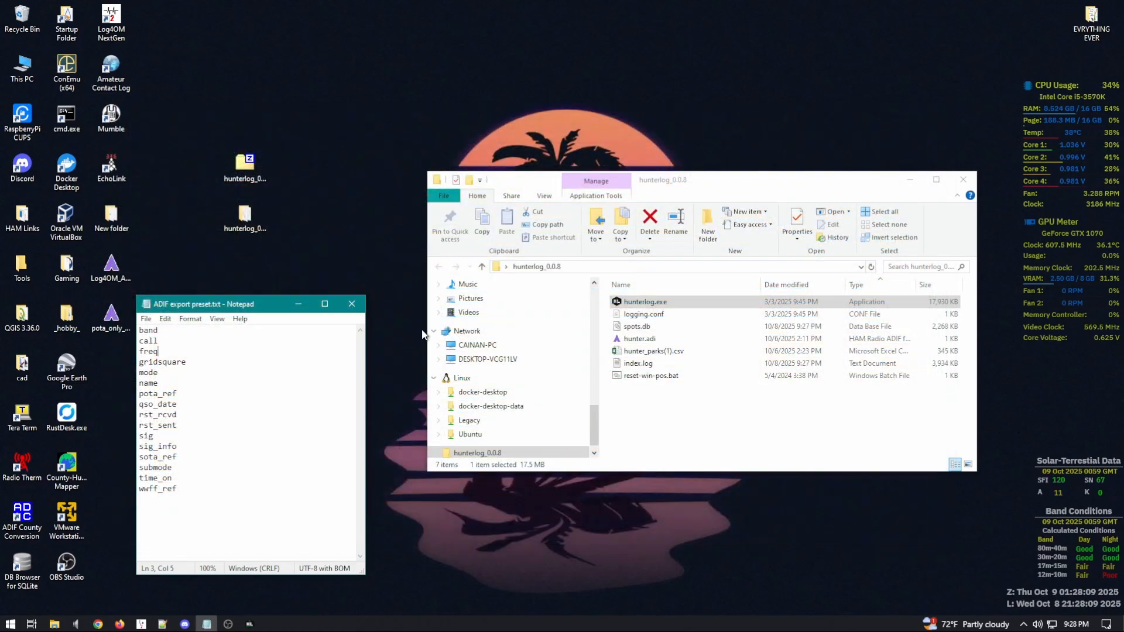
pyautogui.moveTo(287, 299); pyautogui.dragTo(309, 308)
pyautogui.click(104, 276)
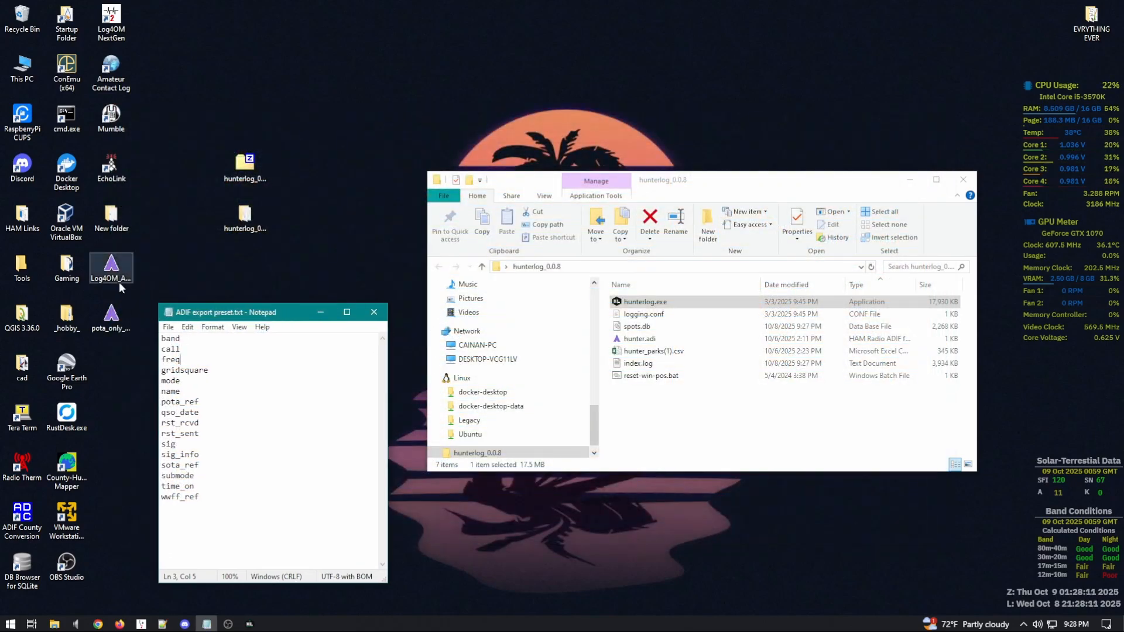
pyautogui.rightClick(103, 277)
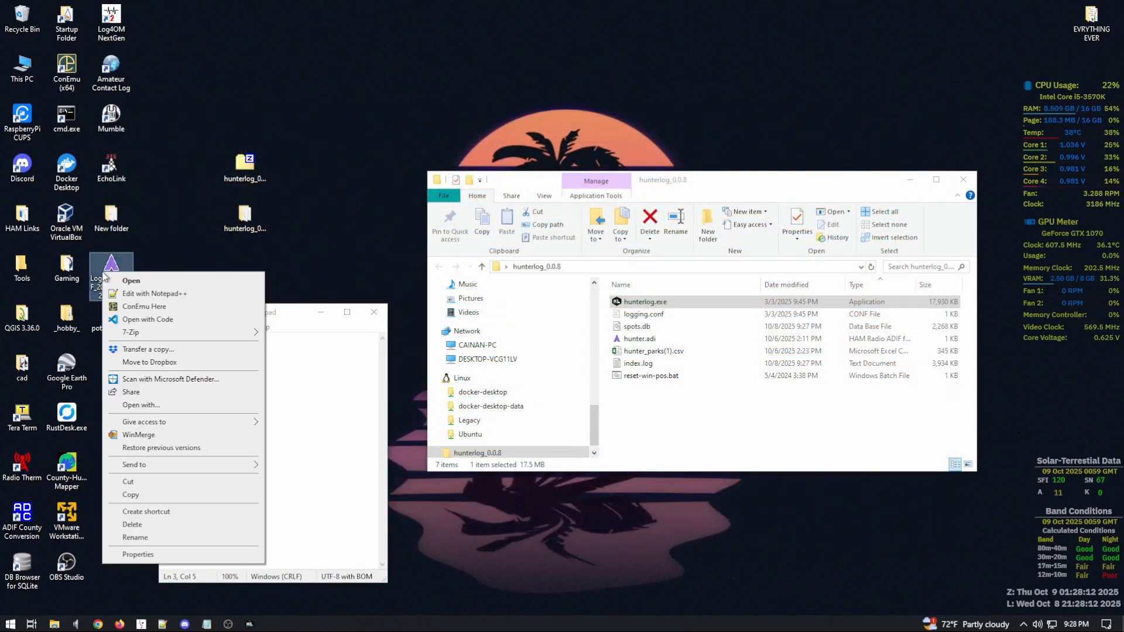
pyautogui.click(155, 556)
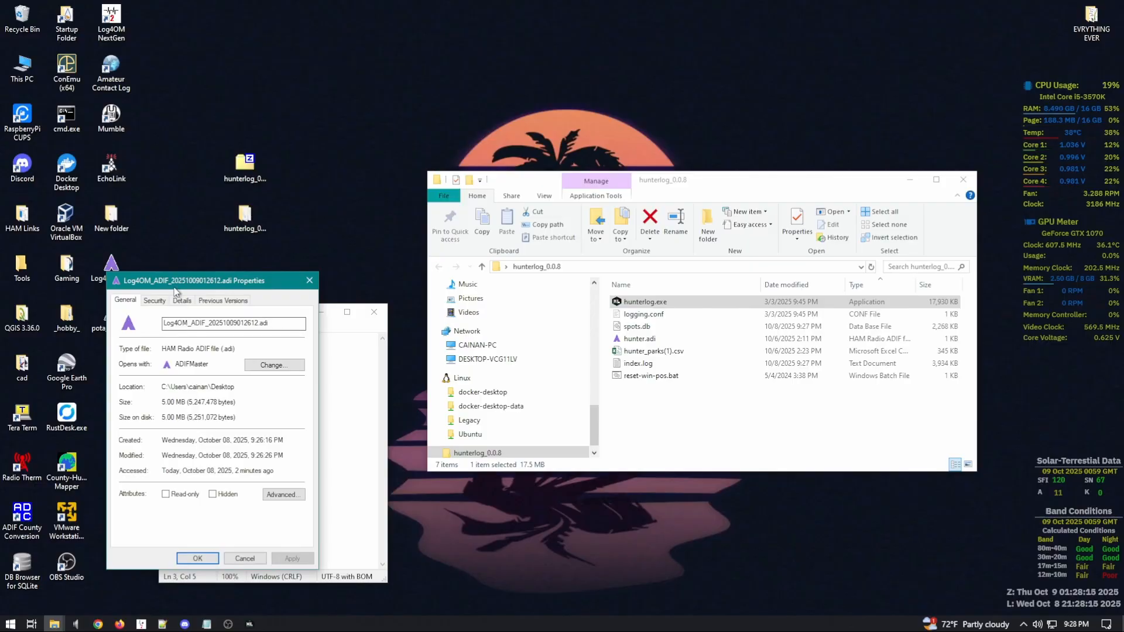
# Step: Note the original's 5.00 MB size, then view pota_only_min.adi's 1.28 MB properties
pyautogui.moveTo(175, 291); pyautogui.dragTo(238, 287)
pyautogui.moveTo(225, 398); pyautogui.dragTo(311, 402)
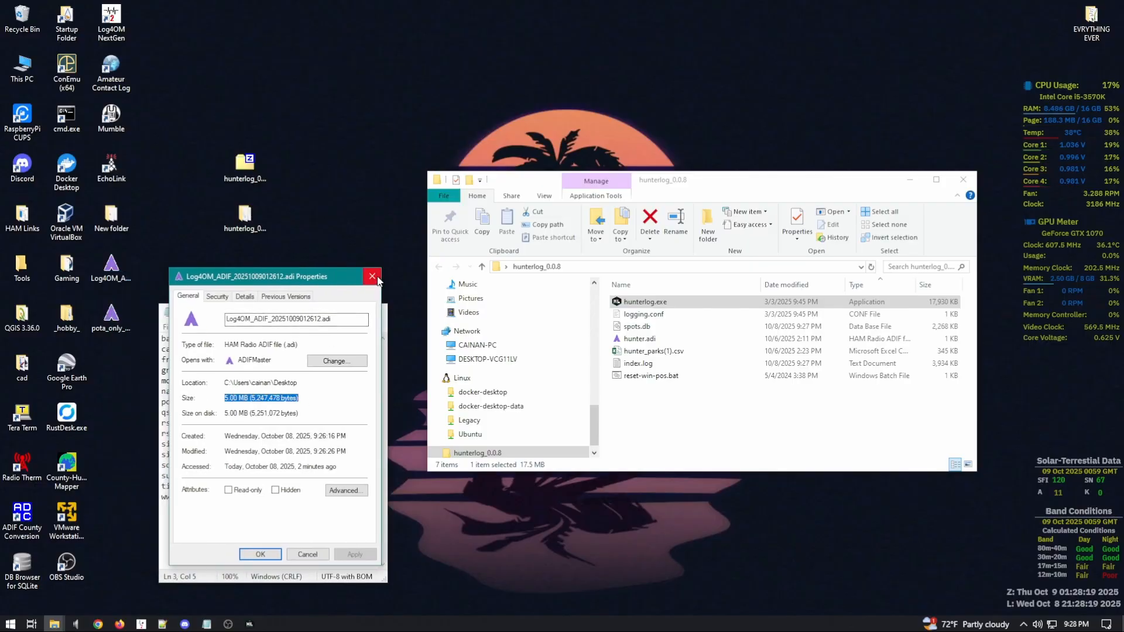
pyautogui.click(378, 281)
pyautogui.rightClick(107, 323)
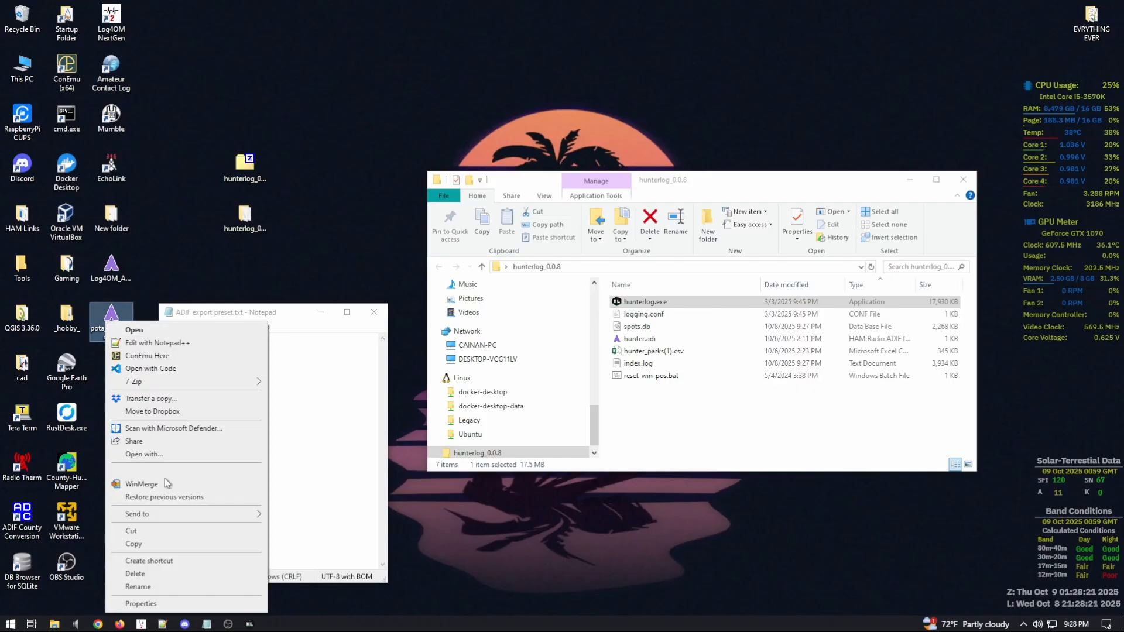
pyautogui.click(177, 604)
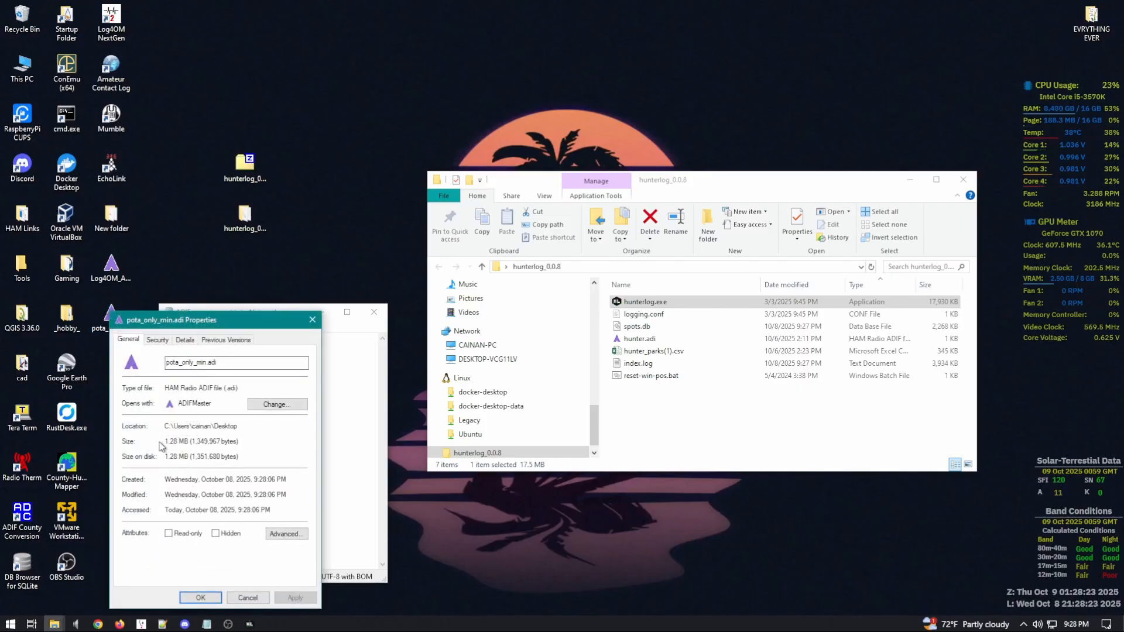
# Step: Scroll through the 6038 POTA_REF-tagged QSOs in pota_only_min.adi, then close ADIFMaster
pyautogui.click(312, 320)
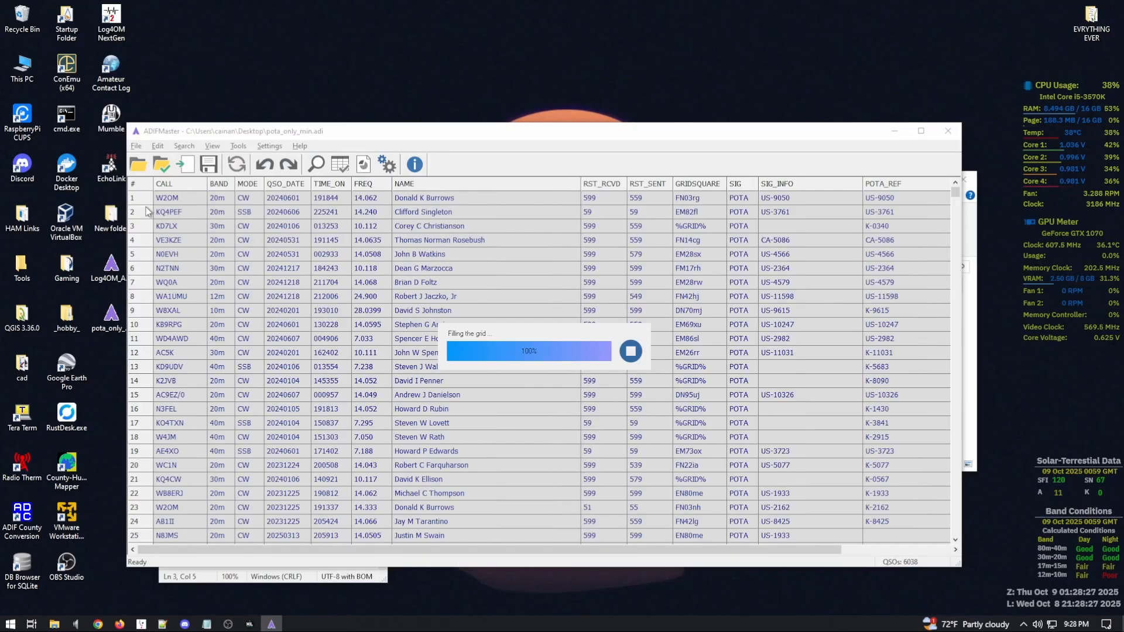
pyautogui.moveTo(956, 205); pyautogui.dragTo(958, 545)
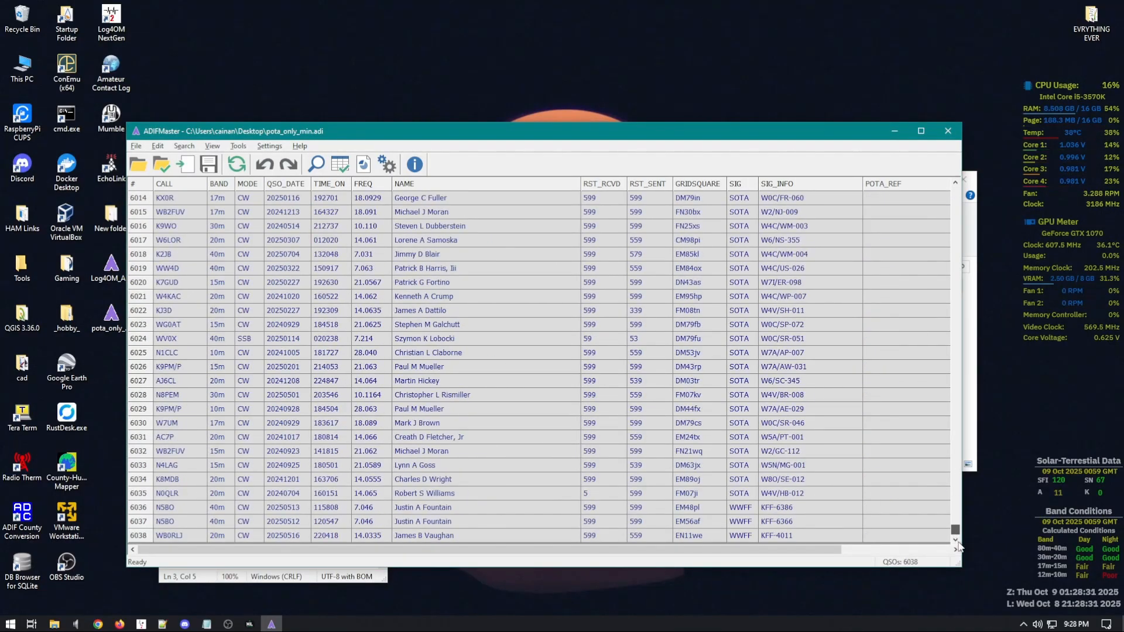
pyautogui.moveTo(958, 546); pyautogui.dragTo(965, 185)
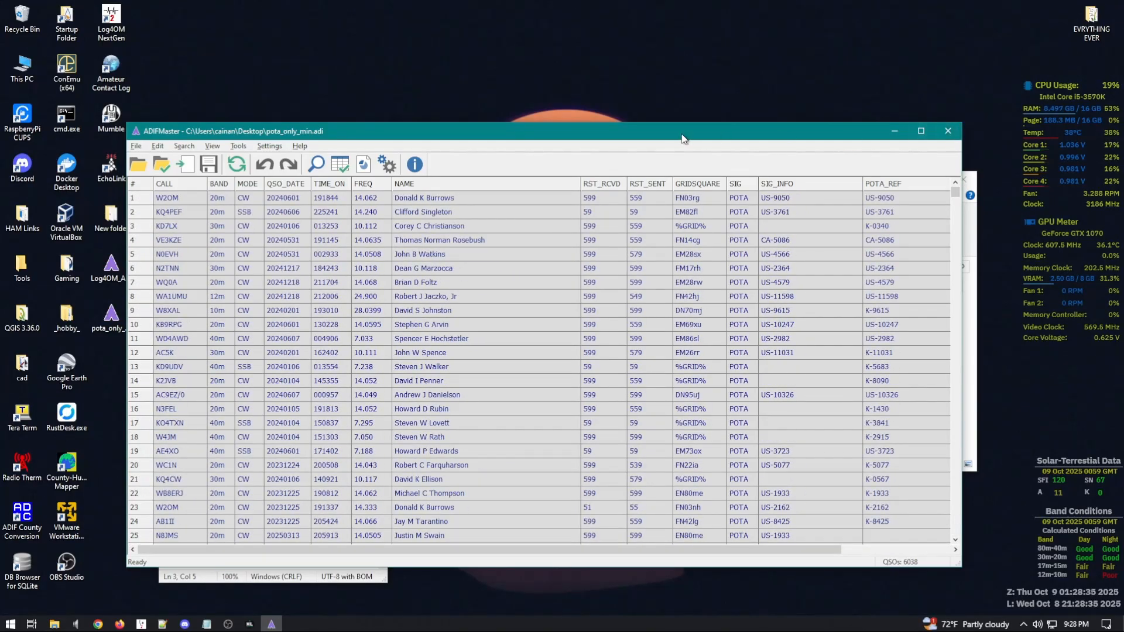
pyautogui.click(949, 132)
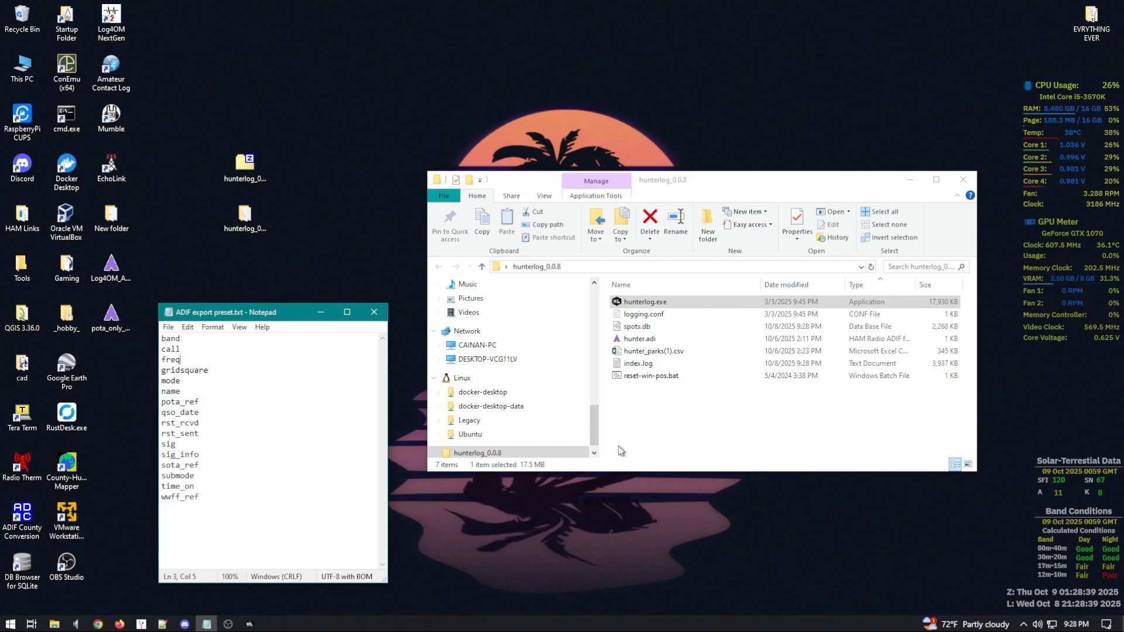
pyautogui.click(249, 625)
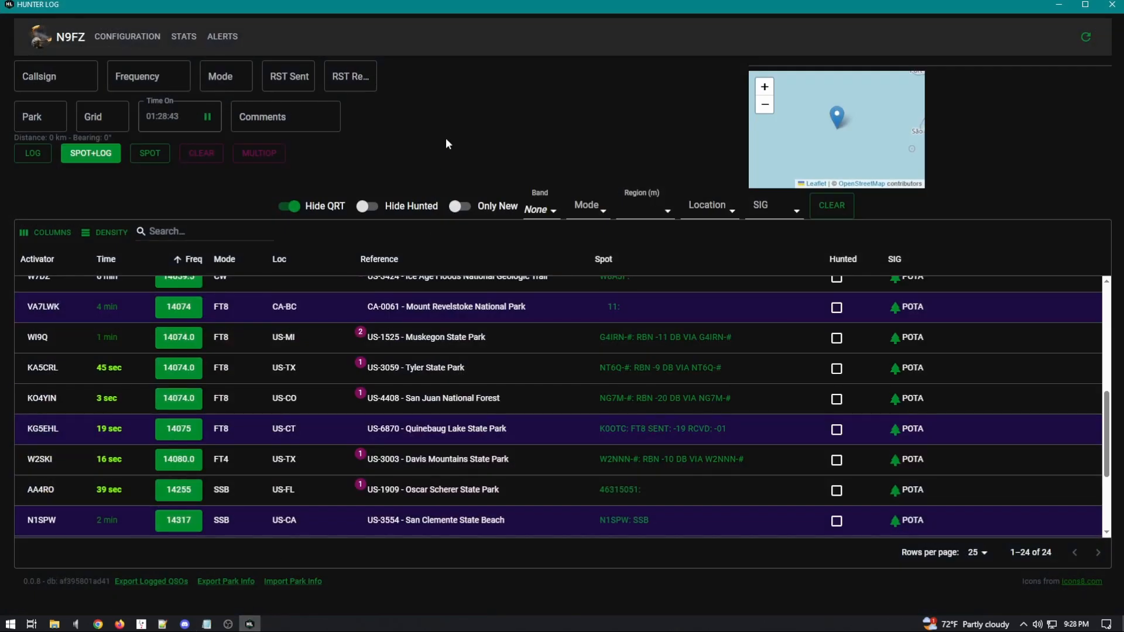
pyautogui.click(182, 37)
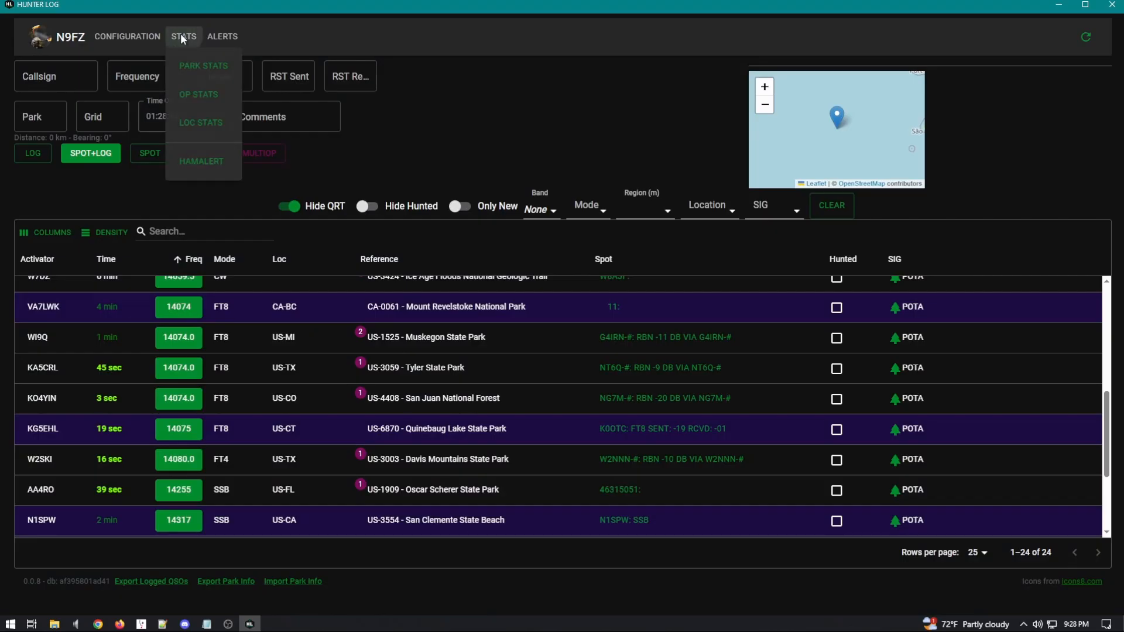
pyautogui.click(506, 100)
# Step: Launch DB Browser for SQLite and load spots.db into it by dragging from the folder
pyautogui.click(250, 624)
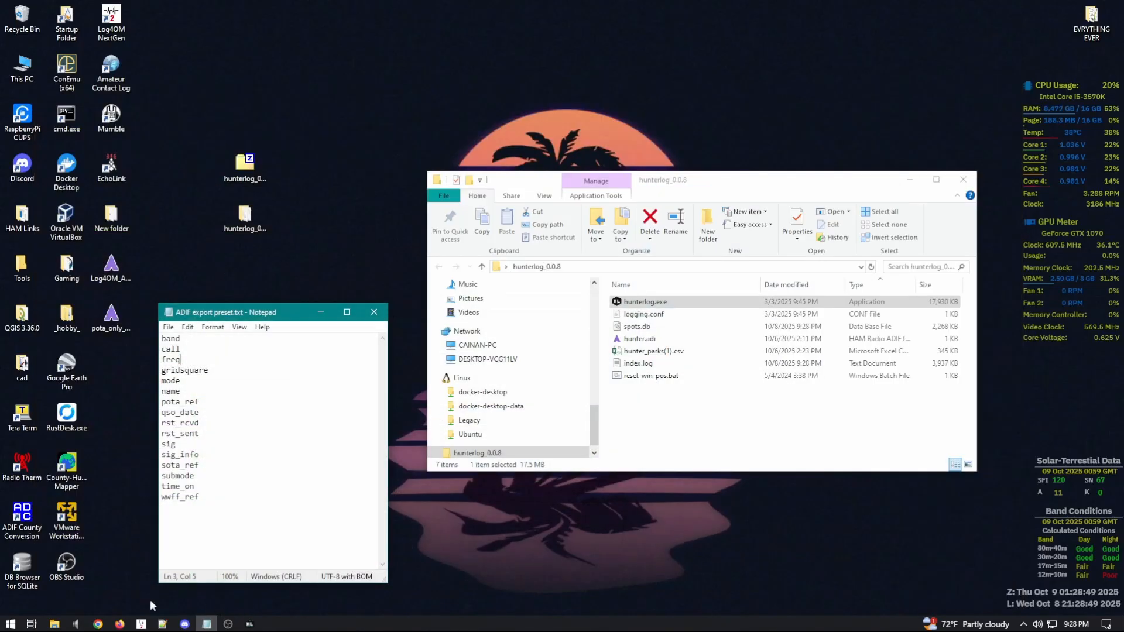
pyautogui.doubleClick(22, 566)
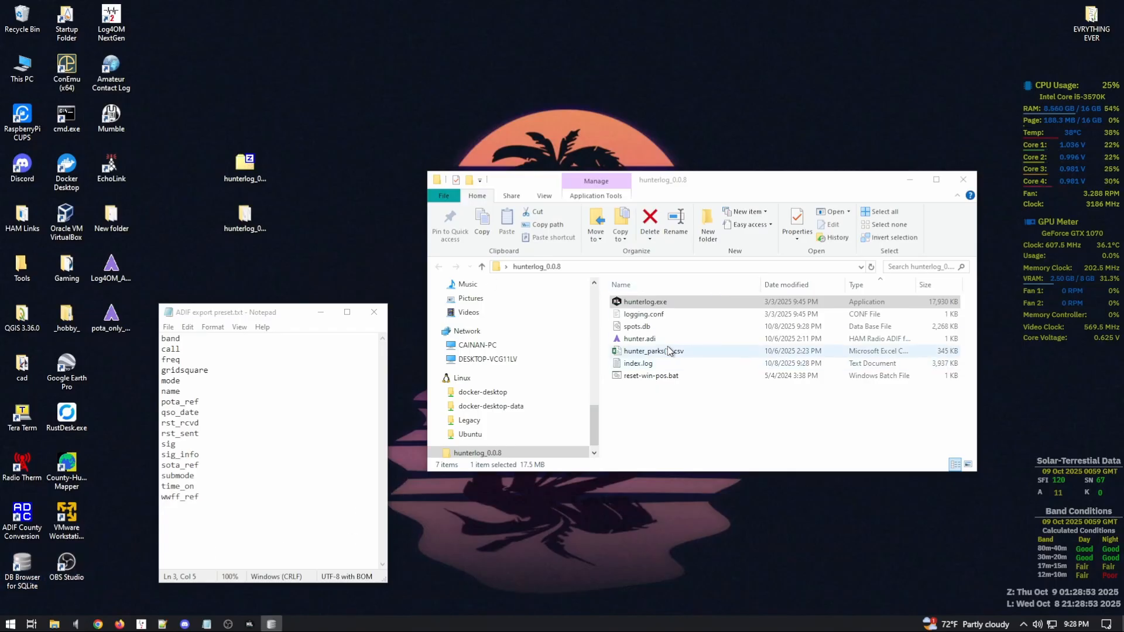
pyautogui.click(653, 330)
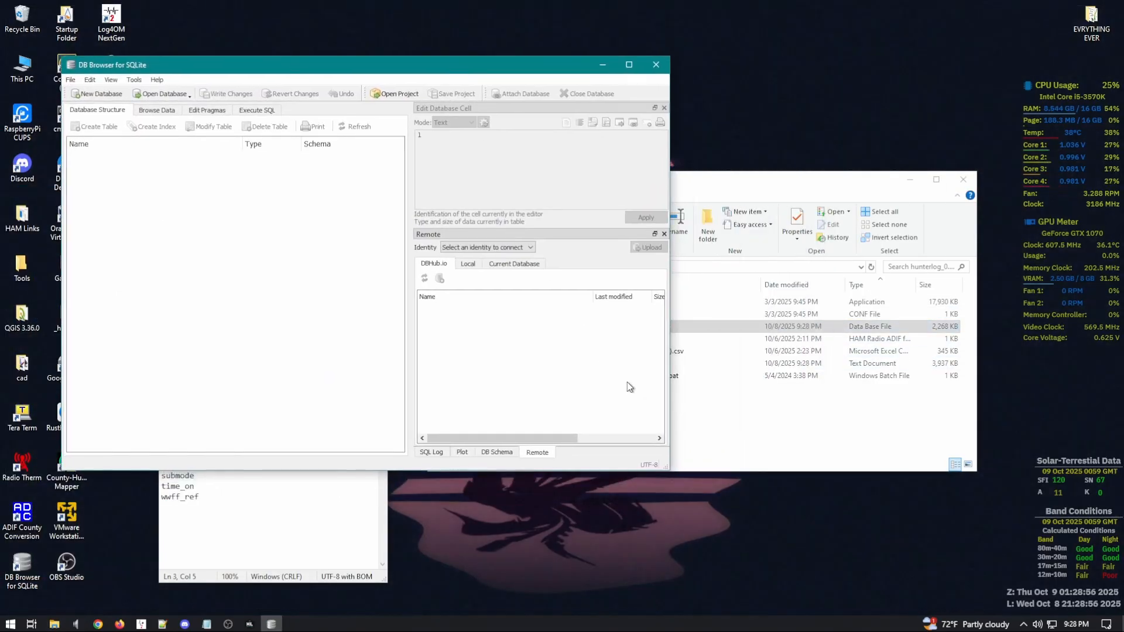
pyautogui.click(669, 330)
pyautogui.click(637, 330)
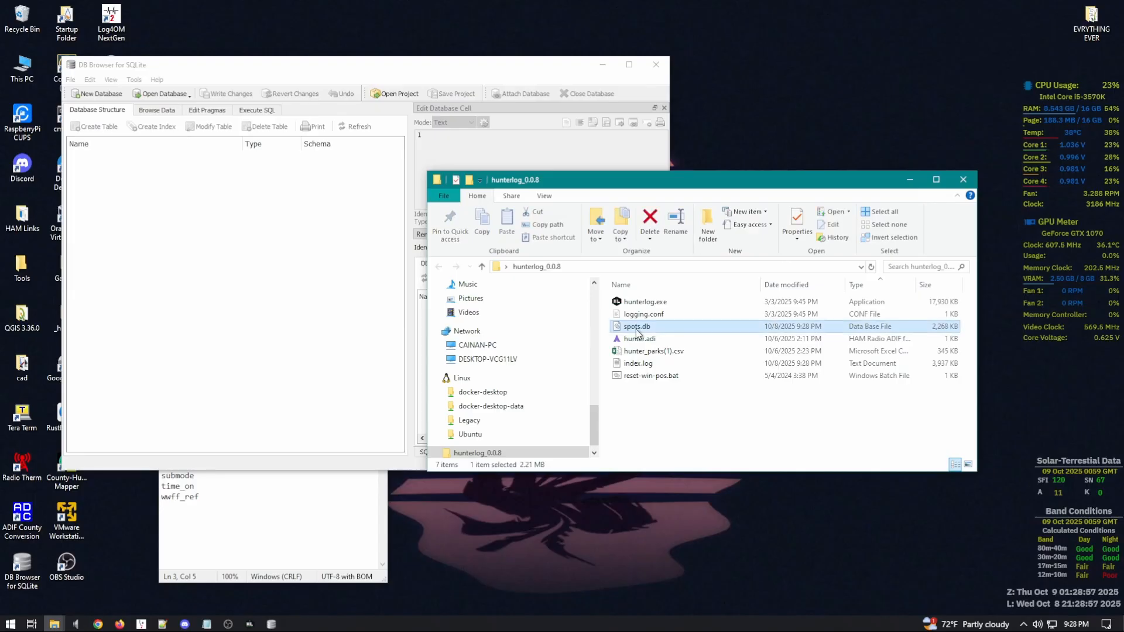
pyautogui.moveTo(628, 331); pyautogui.dragTo(273, 274)
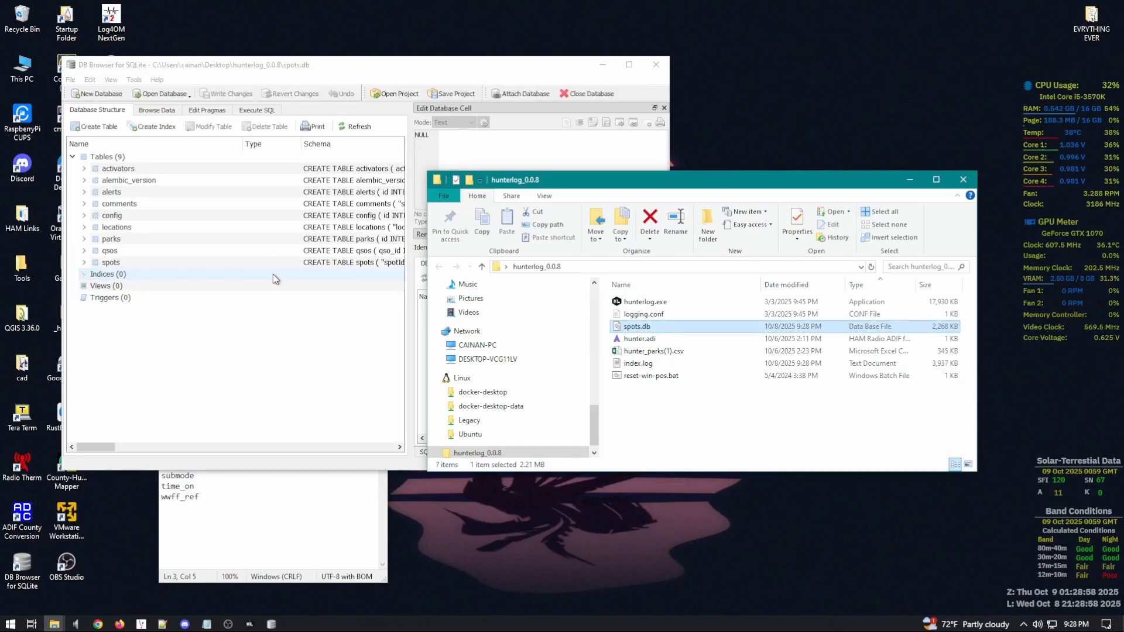
pyautogui.click(302, 63)
# Step: Browse the qsos table, confirm it has 0 rows, then close the database and minimize
pyautogui.click(174, 112)
pyautogui.click(120, 125)
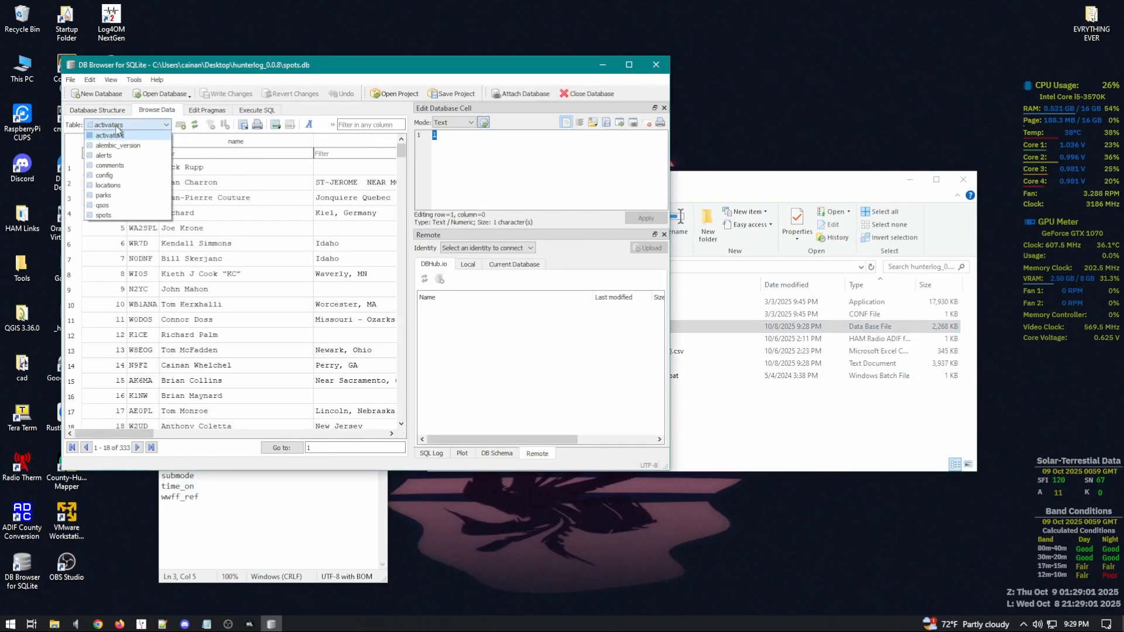
pyautogui.click(109, 207)
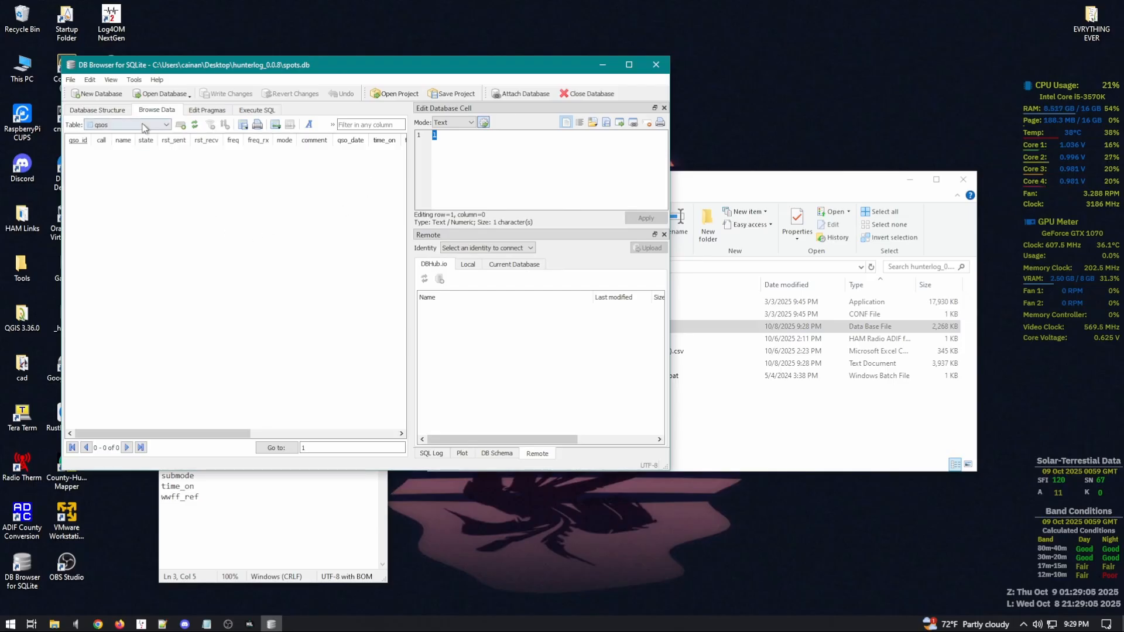
pyautogui.click(788, 446)
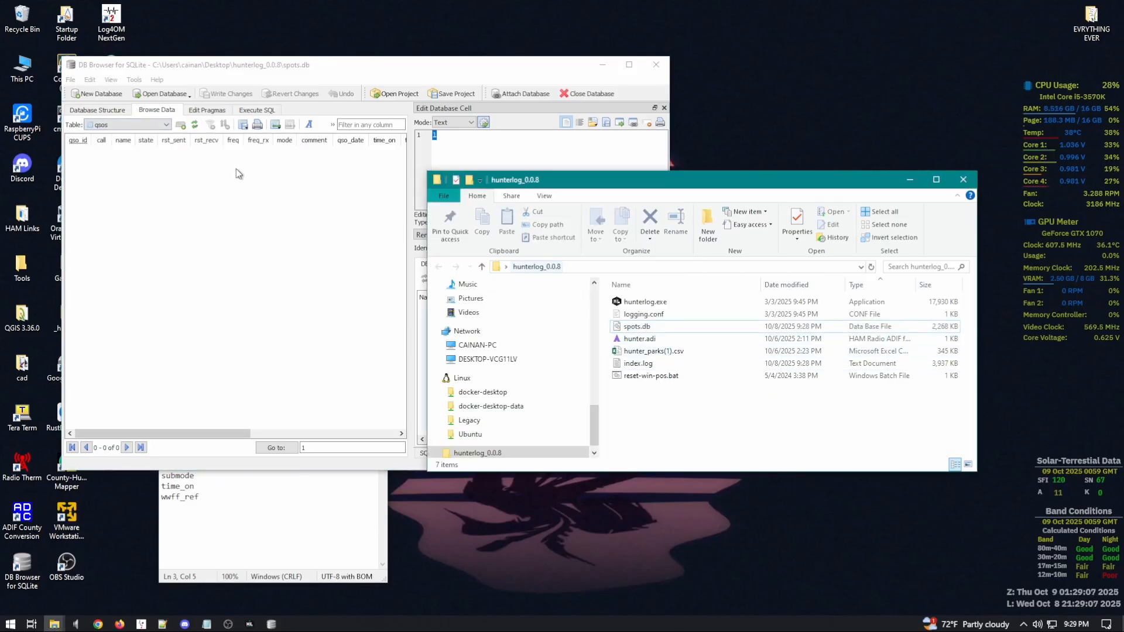
pyautogui.click(129, 126)
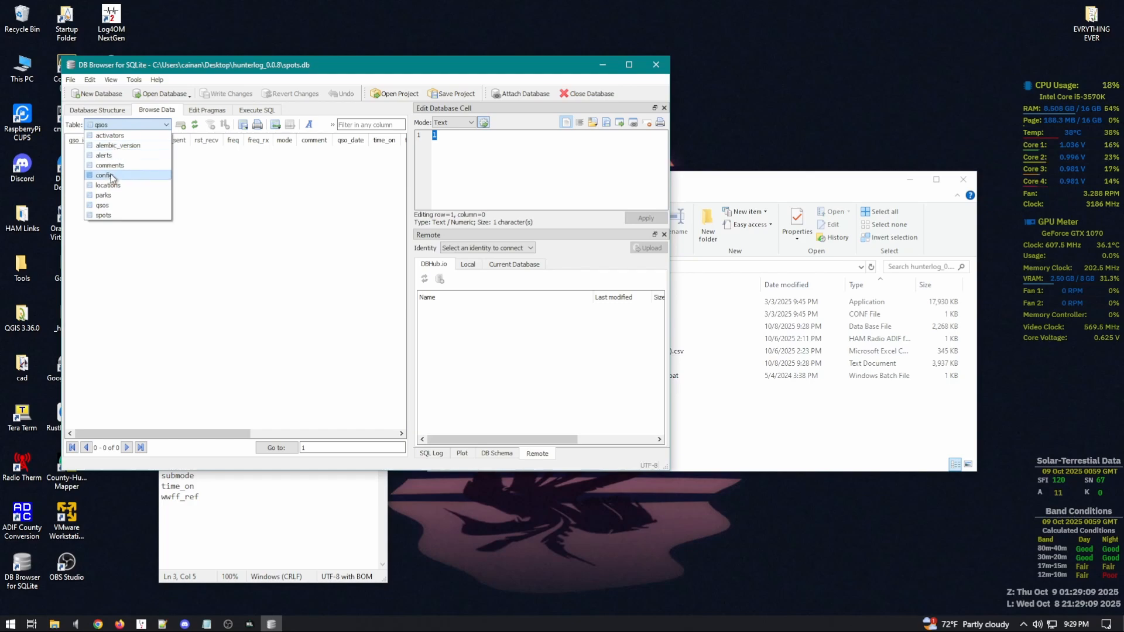
pyautogui.click(104, 205)
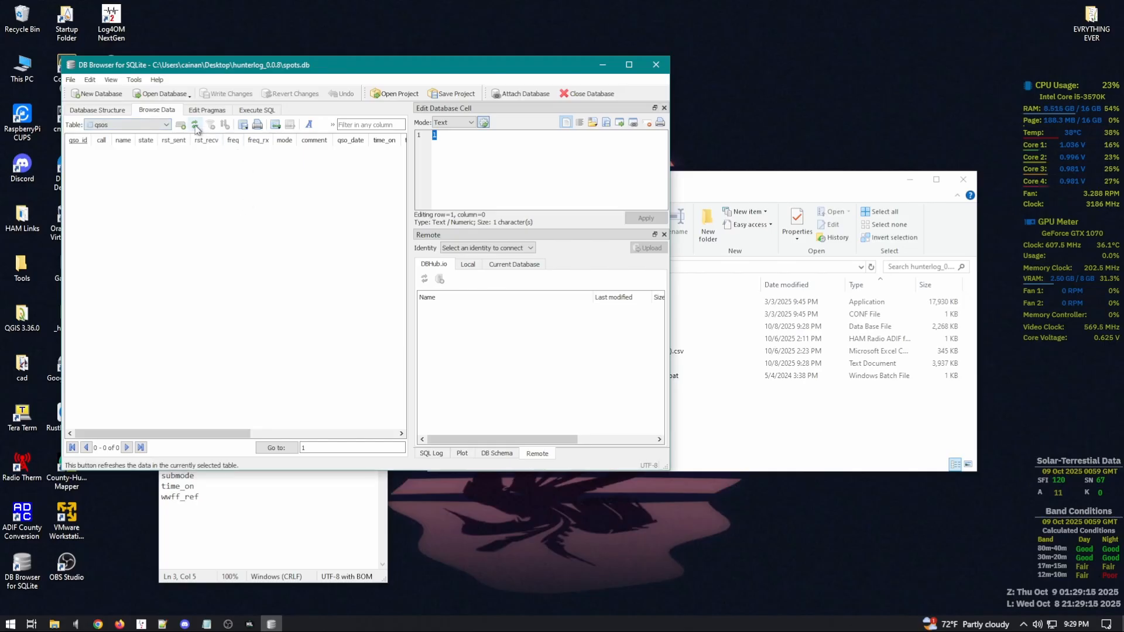
pyautogui.click(591, 93)
pyautogui.click(602, 65)
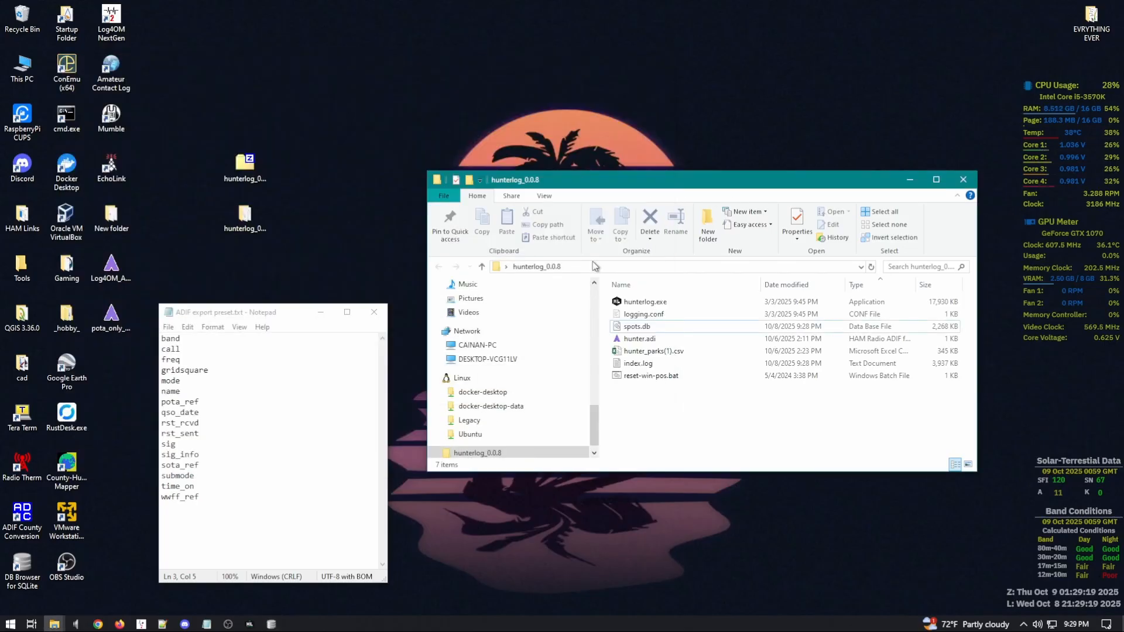
pyautogui.click(250, 624)
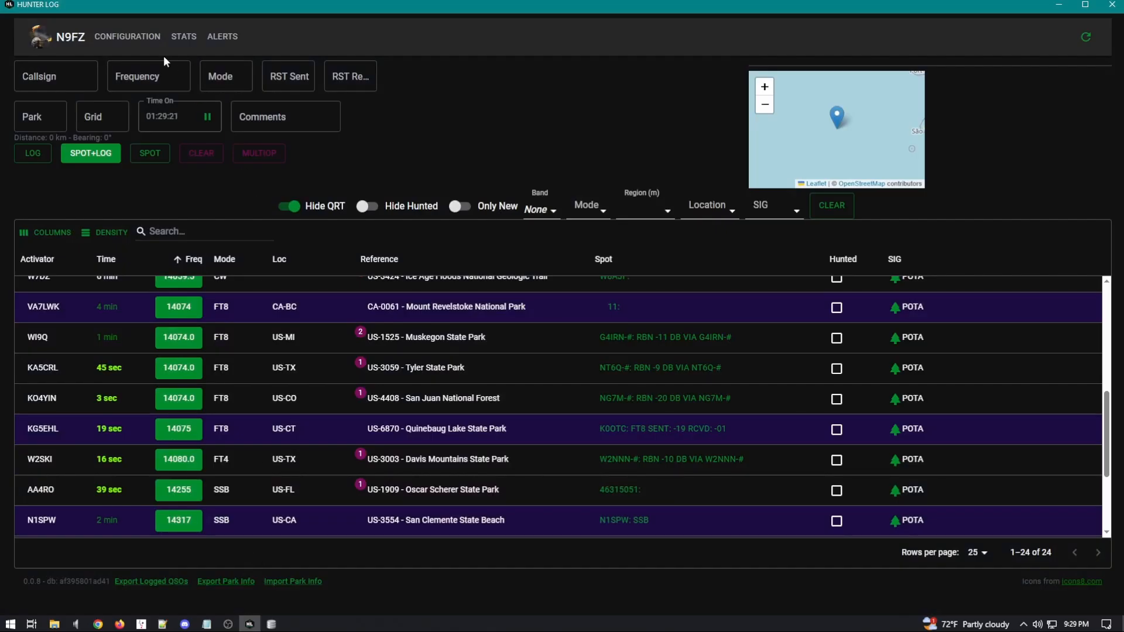
pyautogui.click(184, 37)
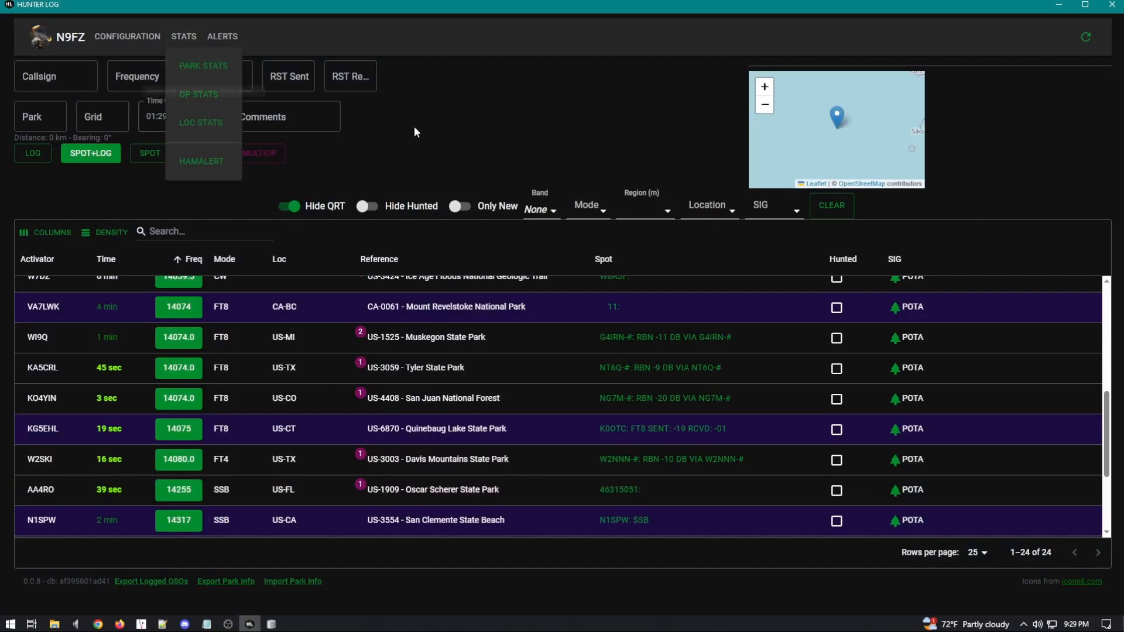
pyautogui.click(211, 94)
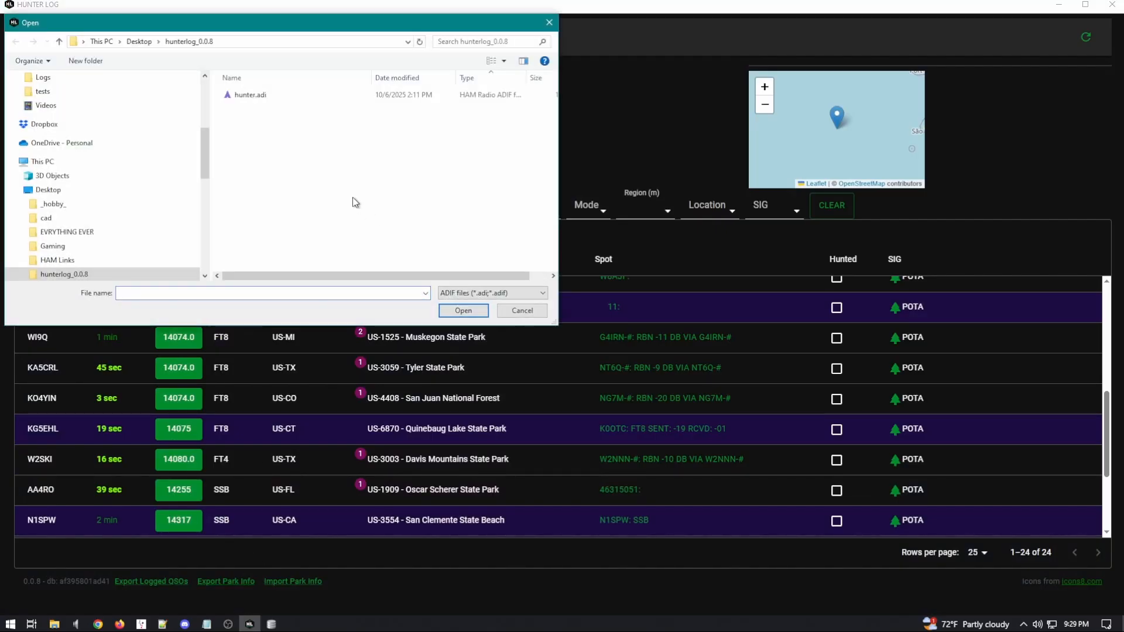
pyautogui.click(513, 315)
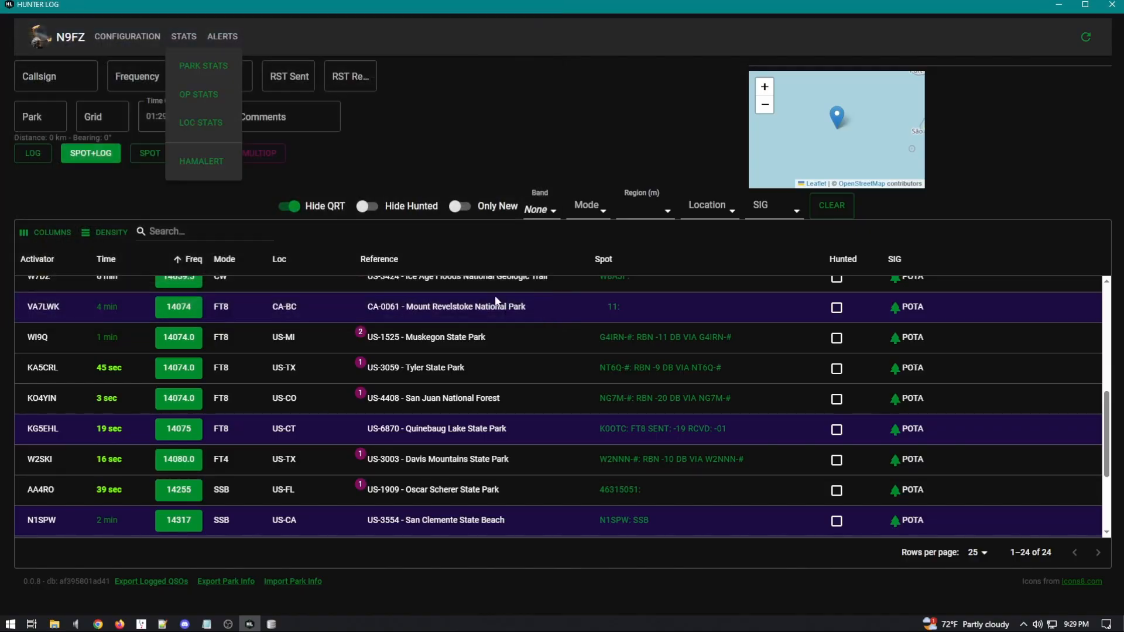
pyautogui.click(233, 92)
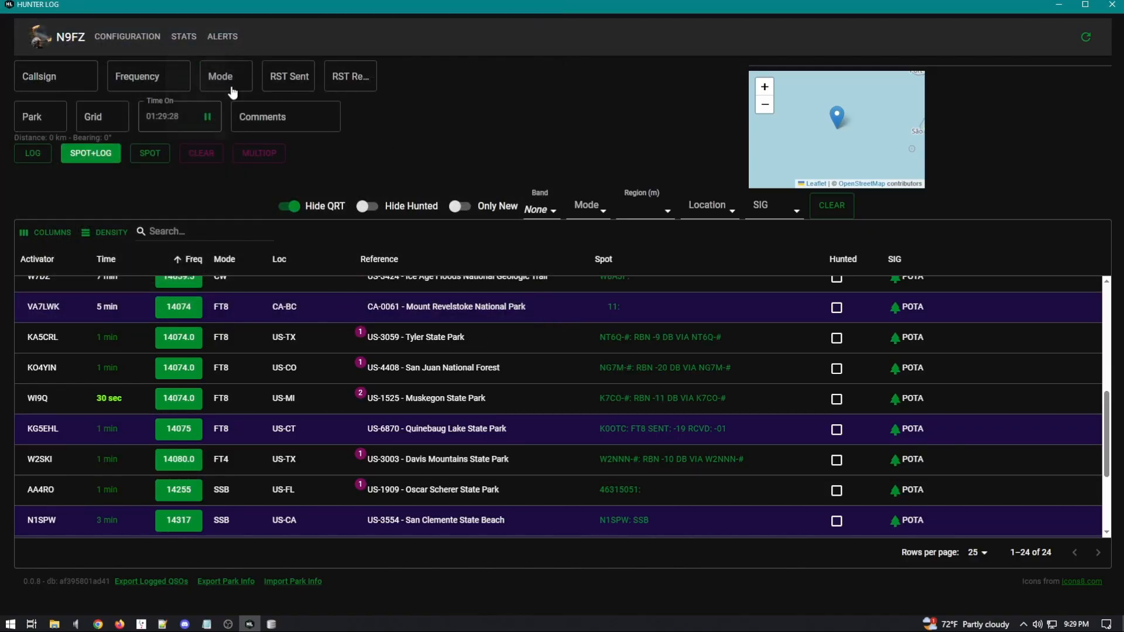
pyautogui.click(186, 51)
pyautogui.click(184, 88)
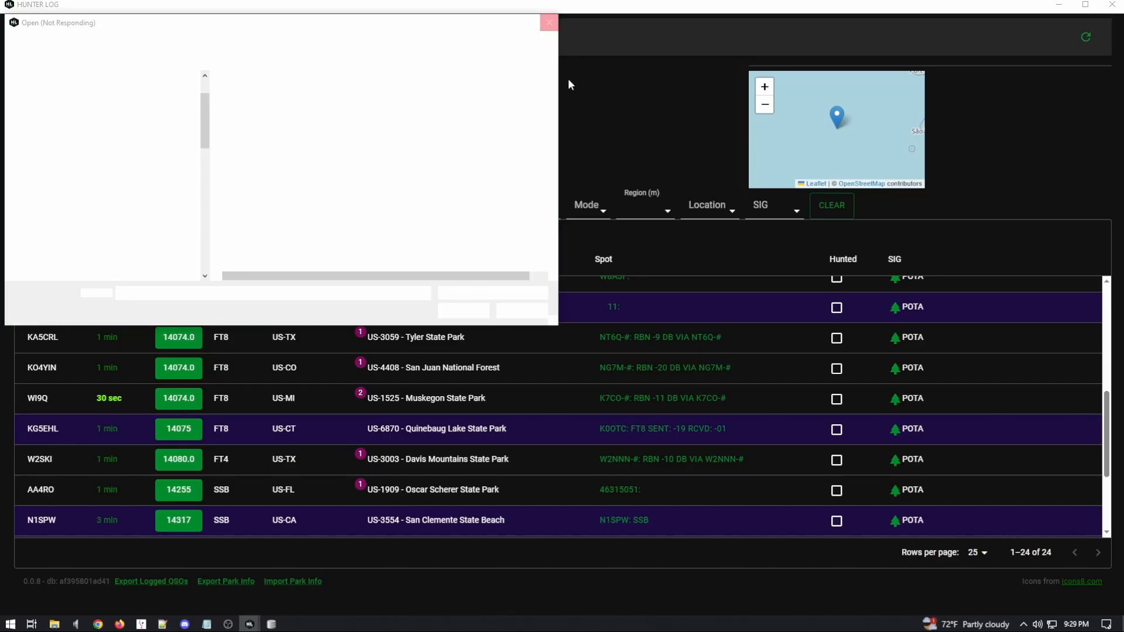
pyautogui.click(546, 28)
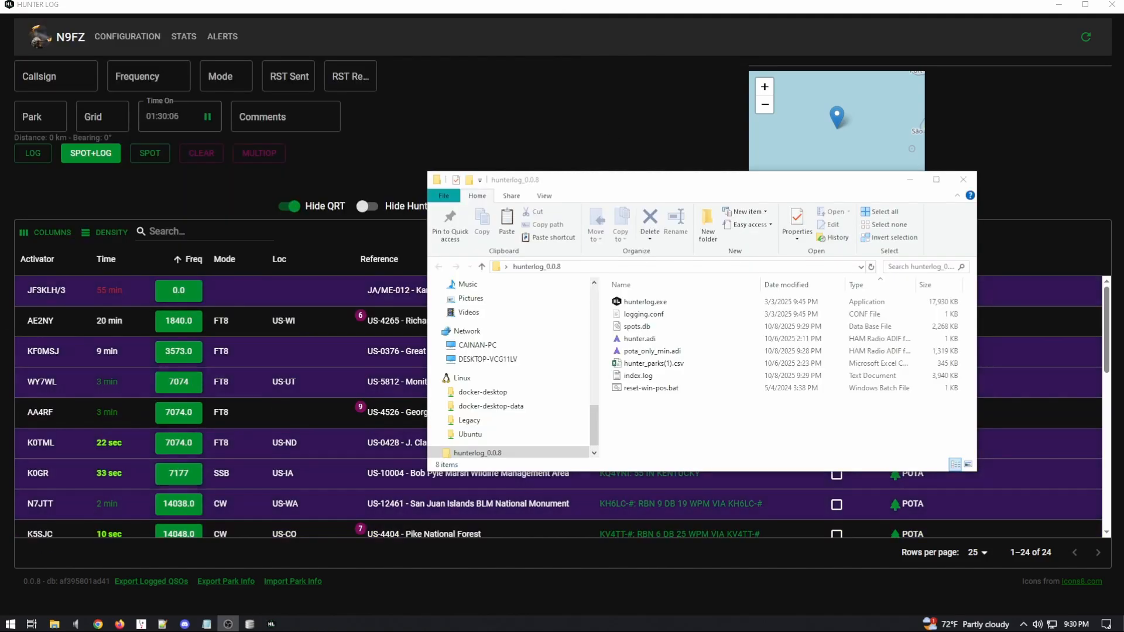
# Step: Import pota_only_min.adi from the STATS menu and dismiss the Completed ADIF import notice
pyautogui.click(468, 111)
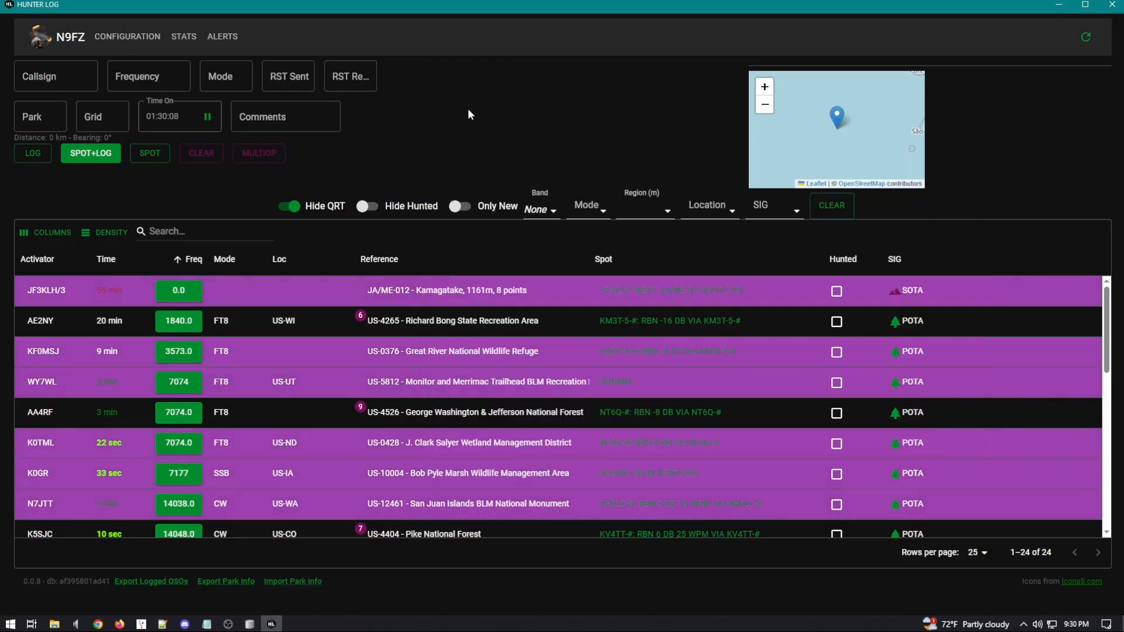
pyautogui.click(195, 39)
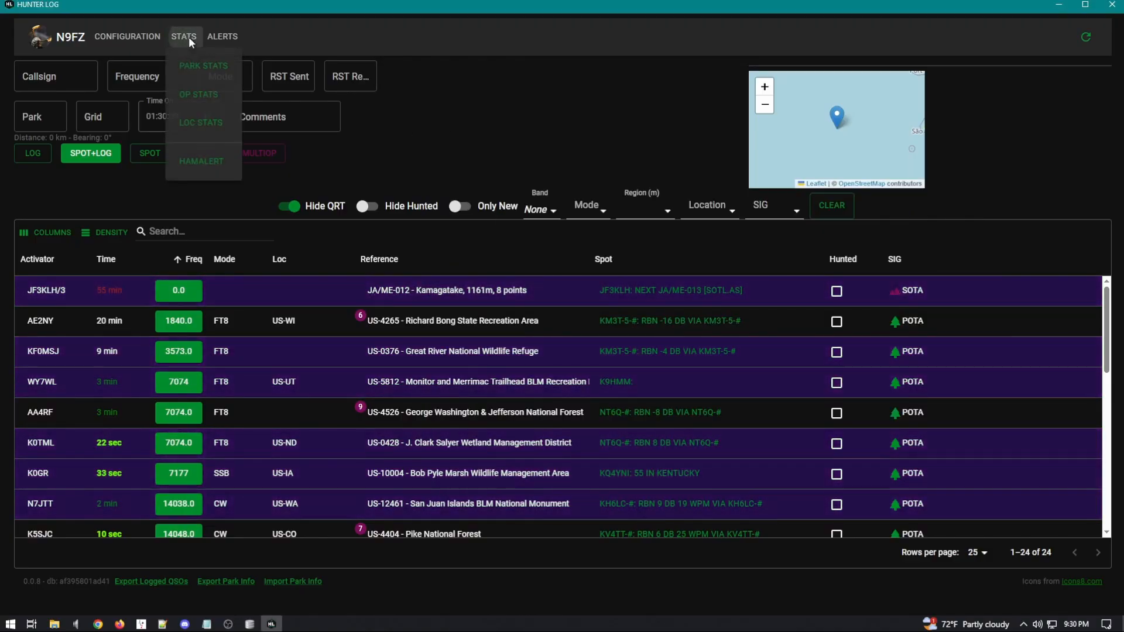
pyautogui.click(200, 99)
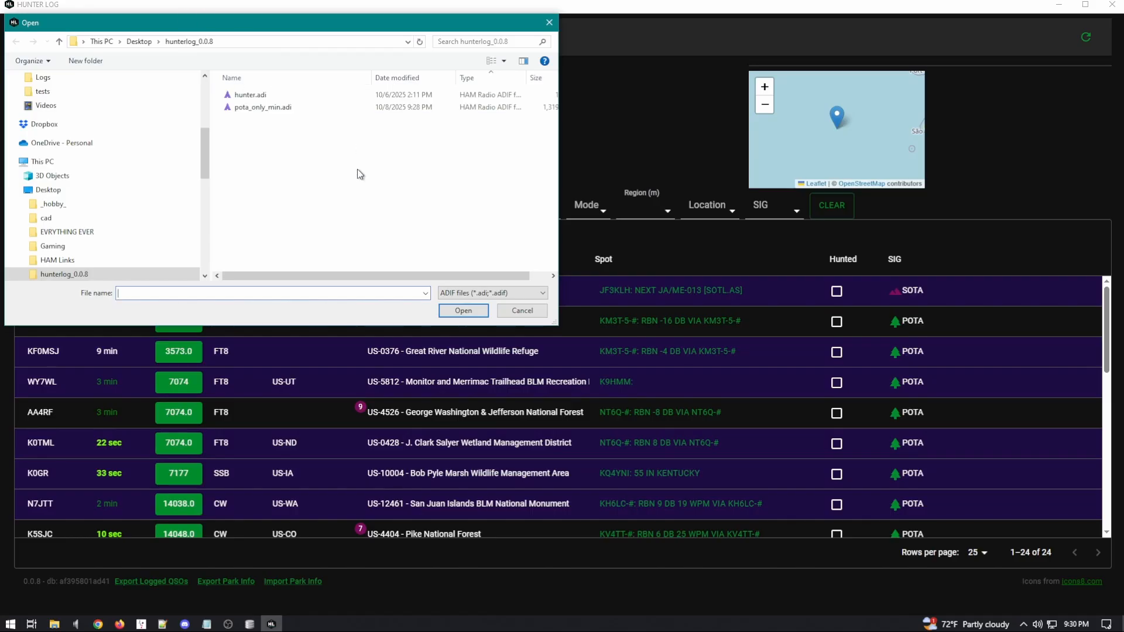
pyautogui.click(254, 111)
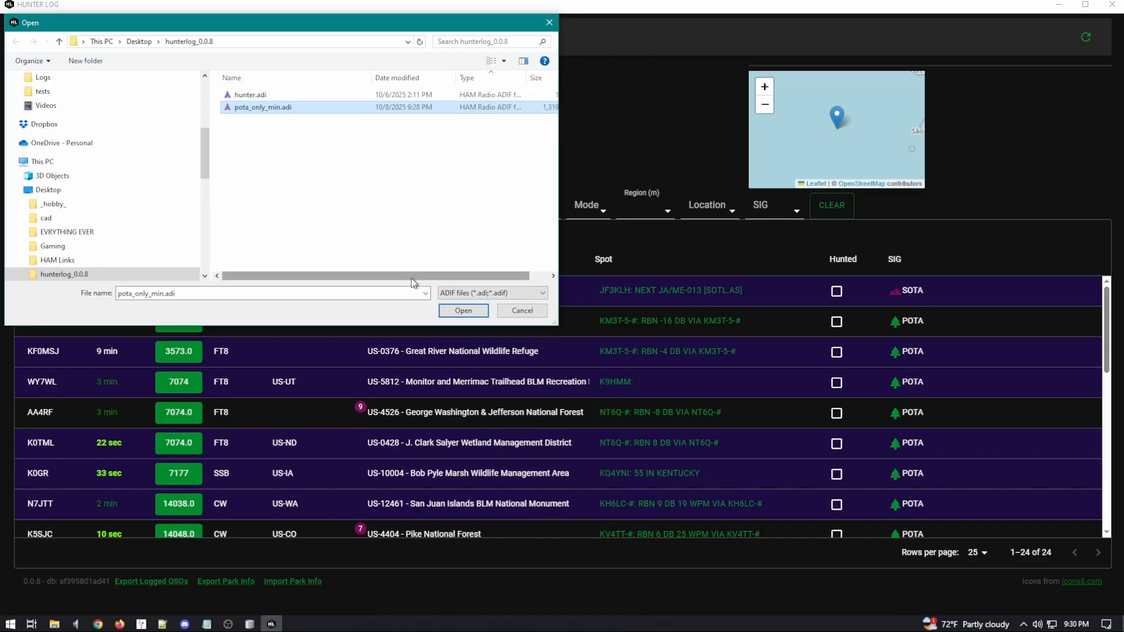
pyautogui.click(456, 314)
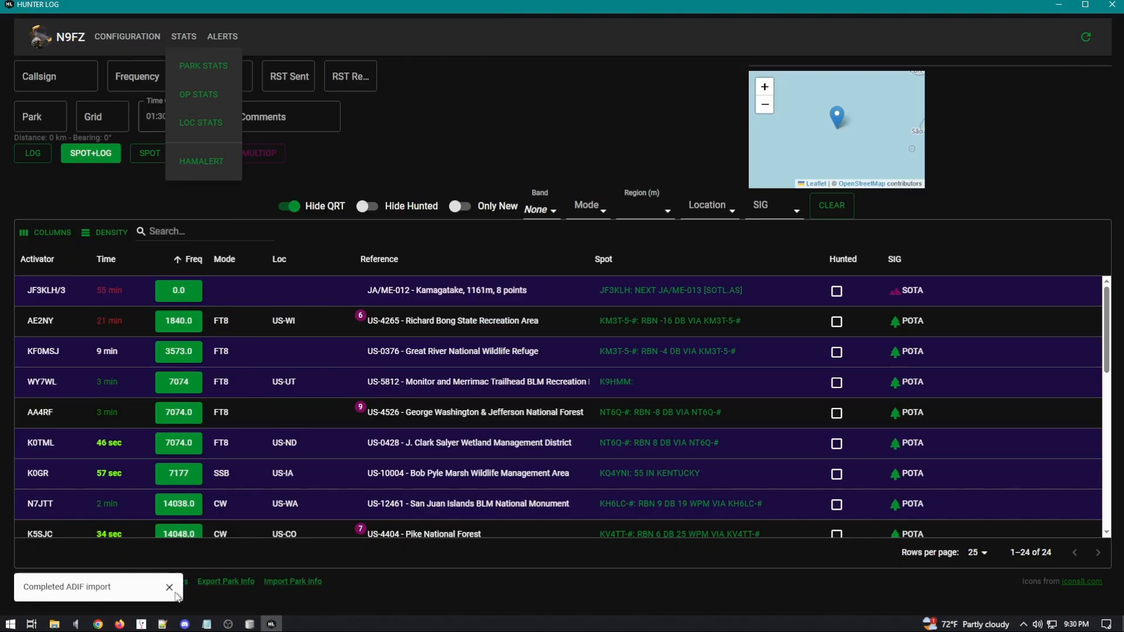
pyautogui.click(174, 591)
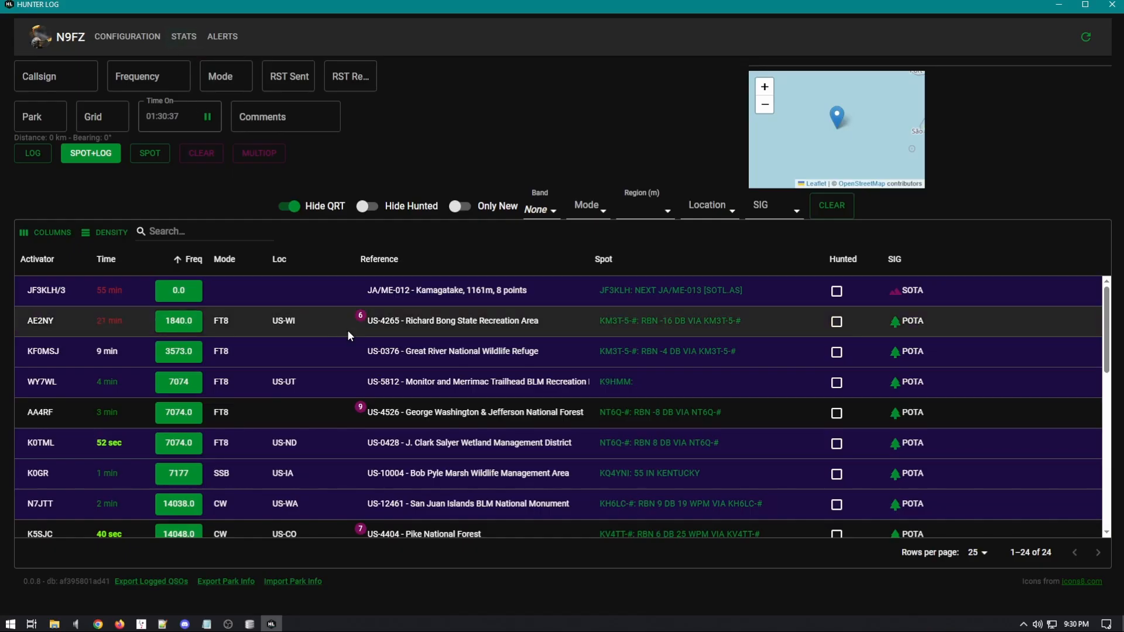
# Step: Reload and scroll through the spot list, then minimize Hunter Log to the hunterlog_0.0.8 folder
pyautogui.click(249, 624)
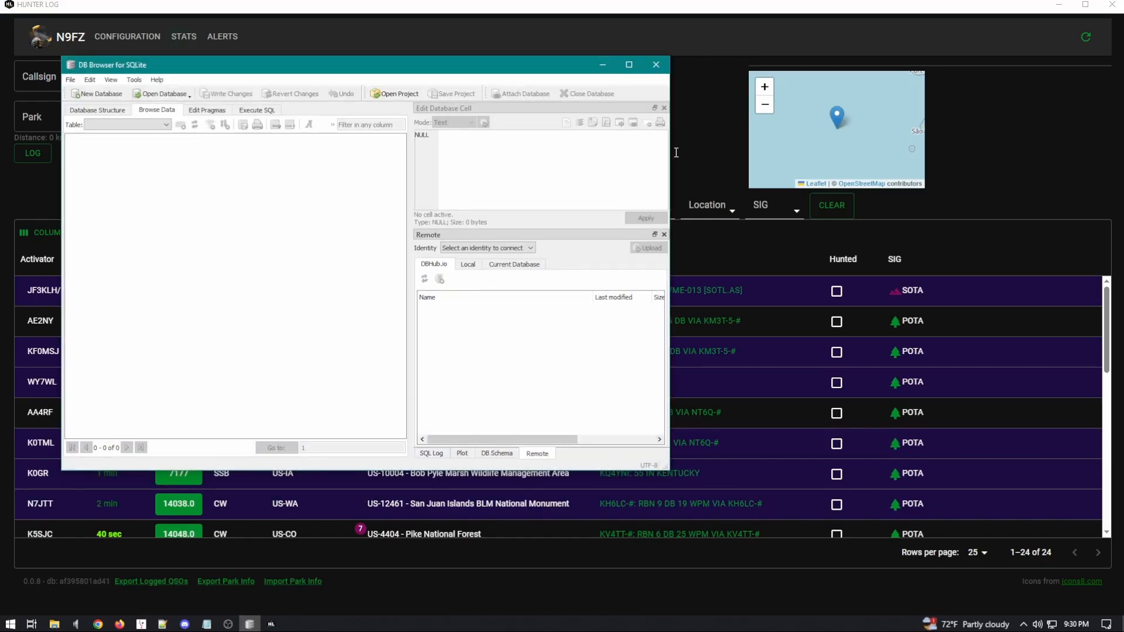
pyautogui.click(603, 65)
pyautogui.click(1087, 37)
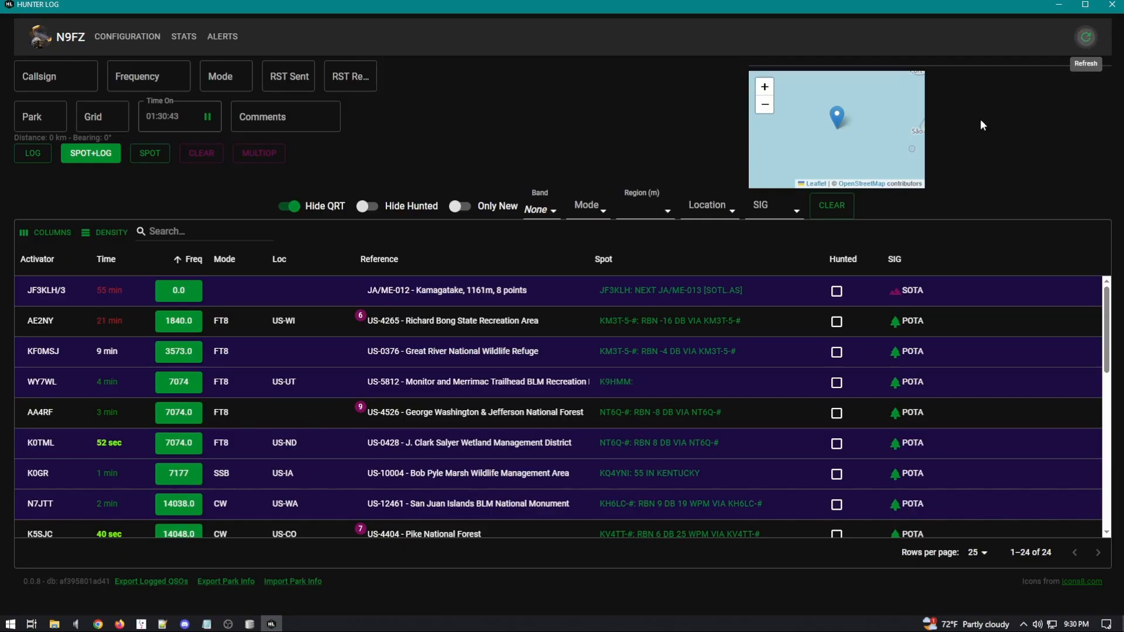
pyautogui.scroll(-8, 117, 444)
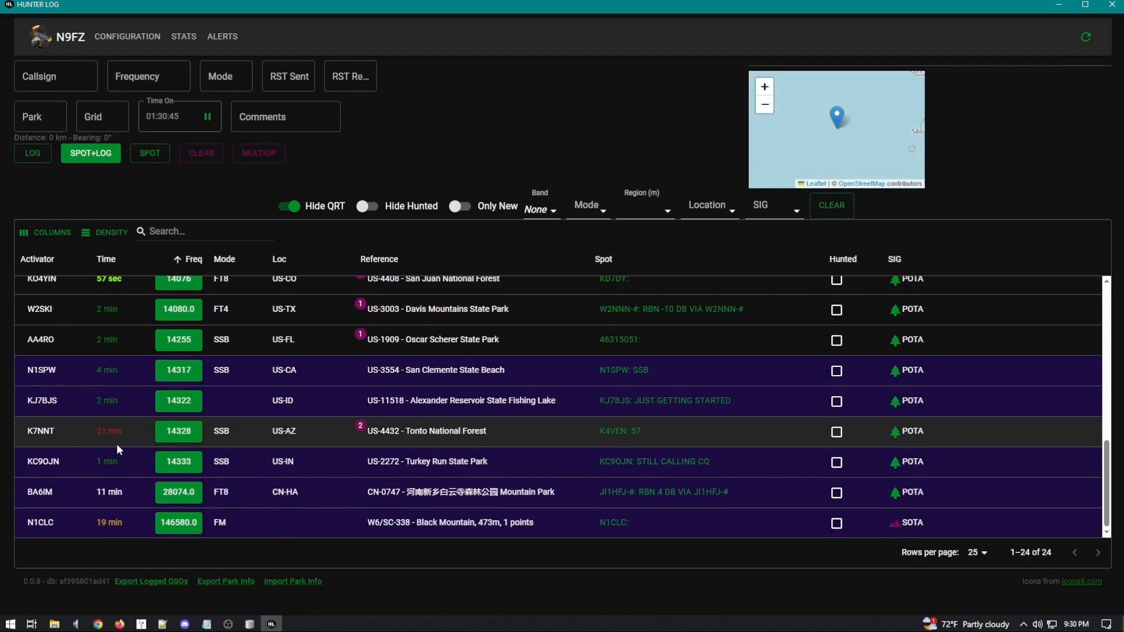
pyautogui.scroll(8, 83, 398)
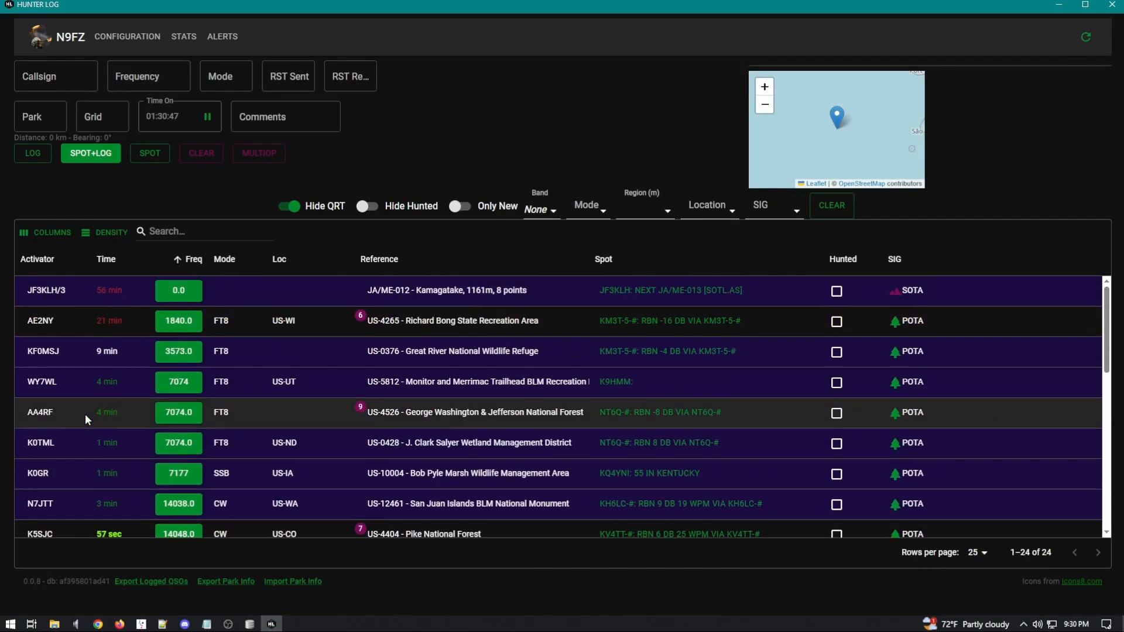
pyautogui.scroll(-2, 272, 354)
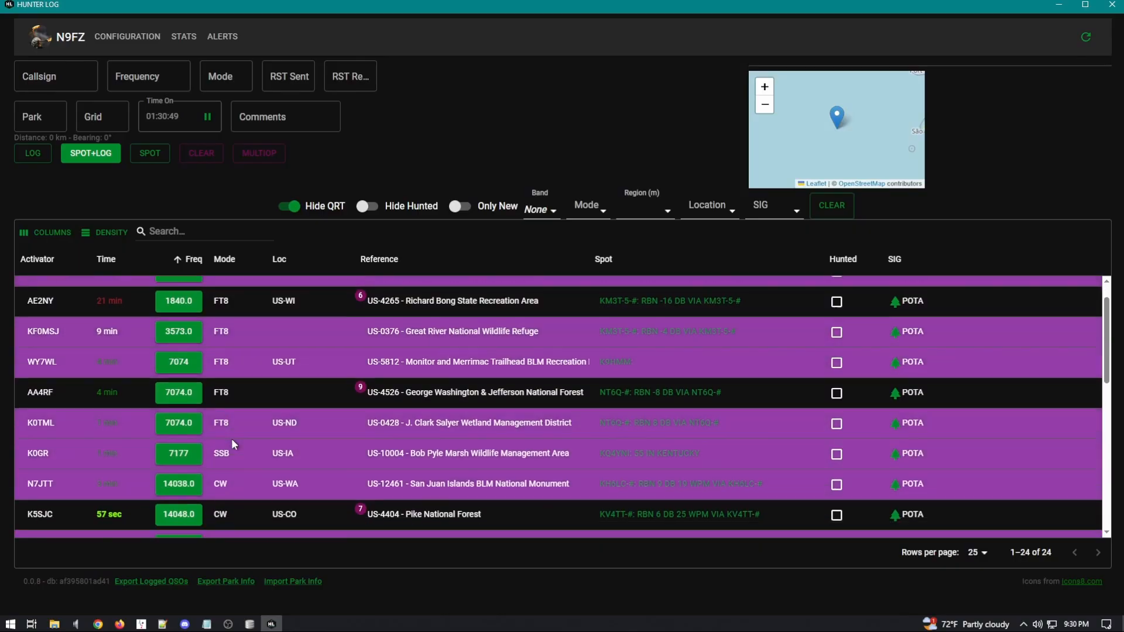
pyautogui.scroll(-2, 85, 454)
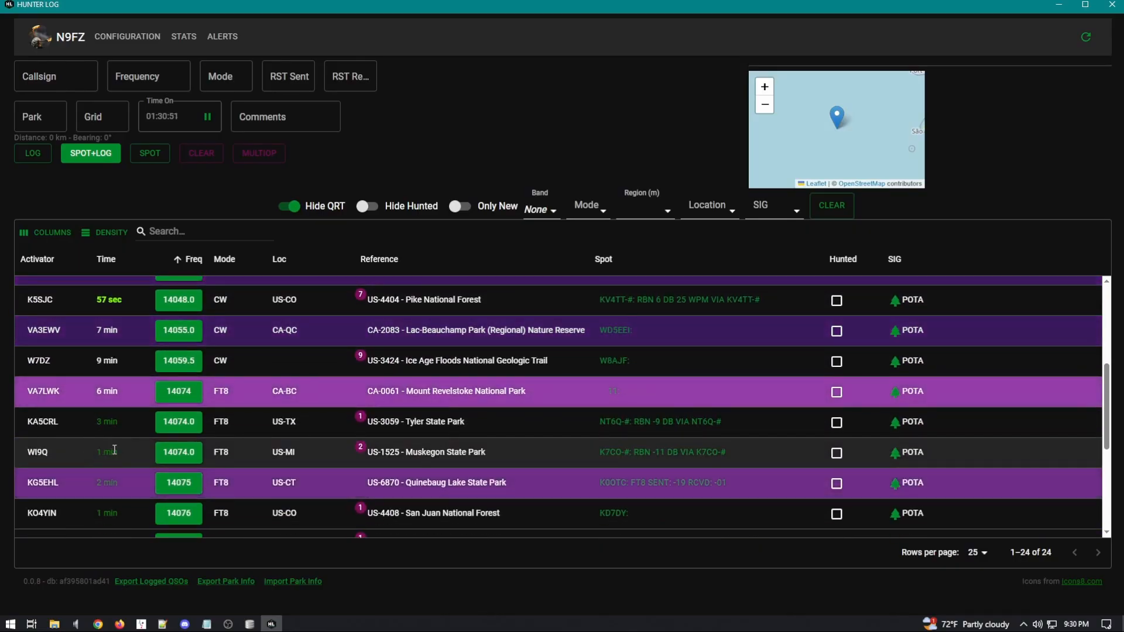
pyautogui.click(1059, 5)
pyautogui.click(695, 412)
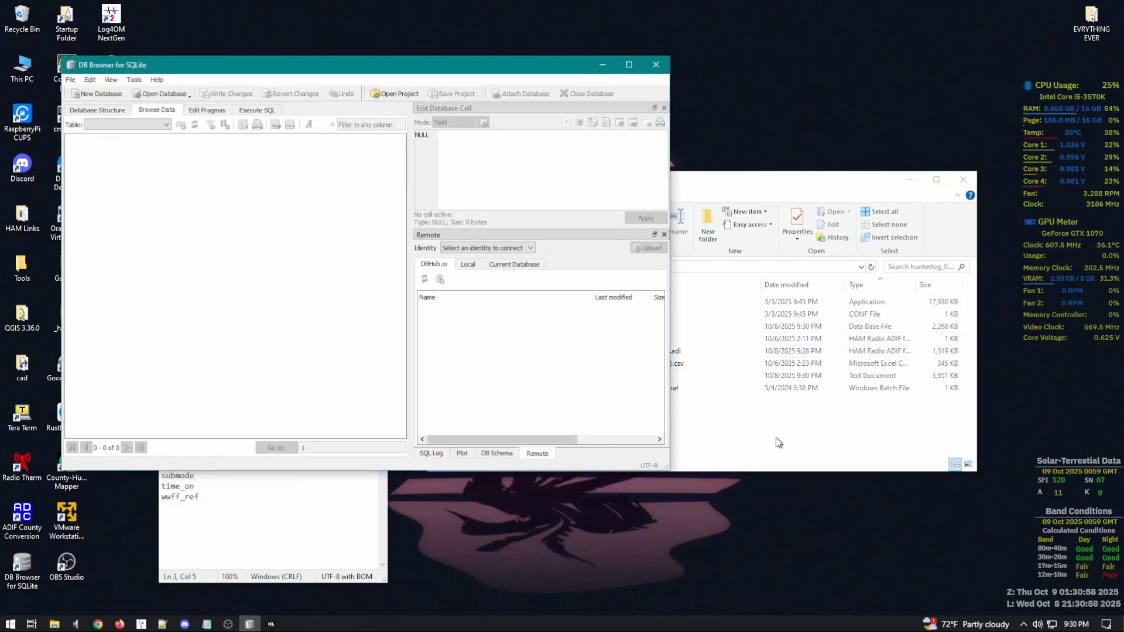
# Step: Load spots.db into DB Browser, show the qsos table and maximize the window
pyautogui.click(776, 438)
pyautogui.click(646, 327)
pyautogui.moveTo(567, 320); pyautogui.dragTo(270, 252)
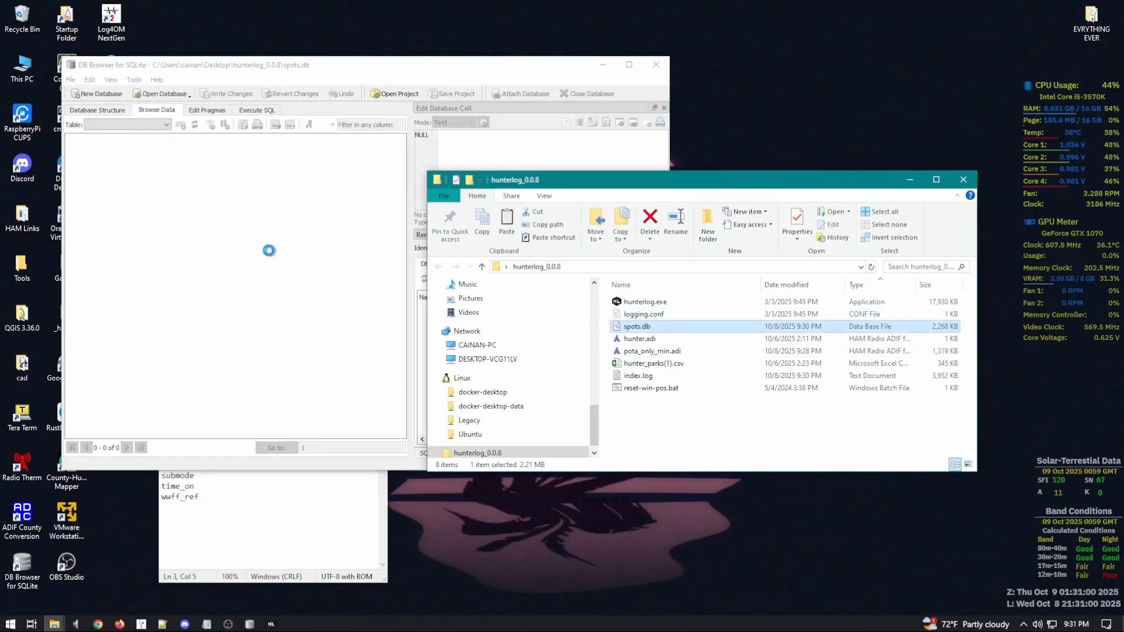
pyautogui.click(141, 126)
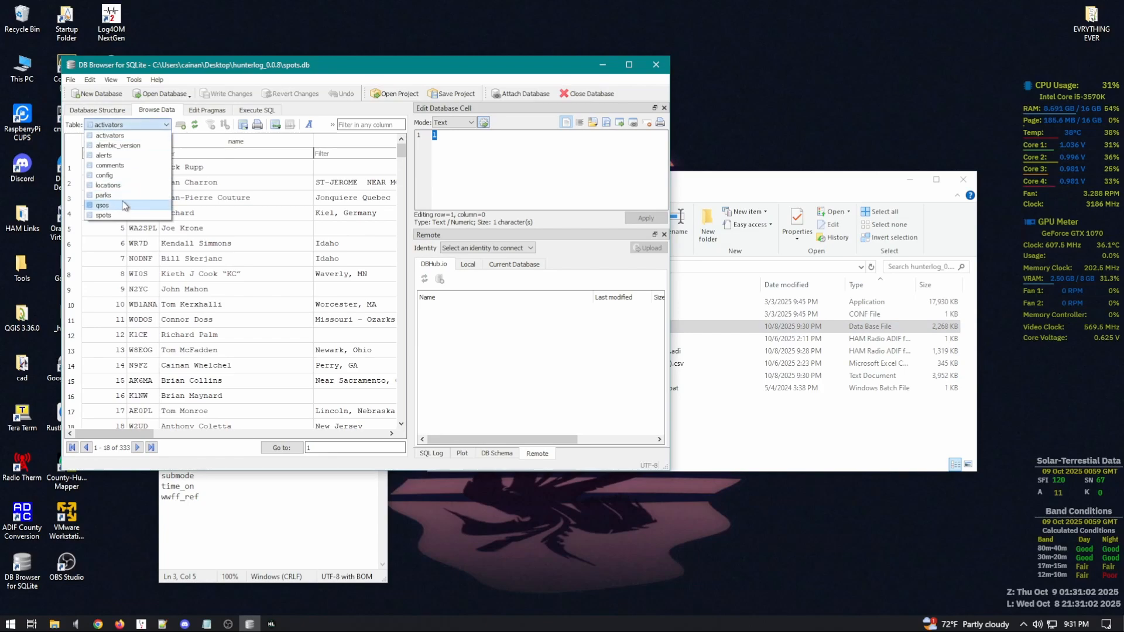
pyautogui.click(103, 205)
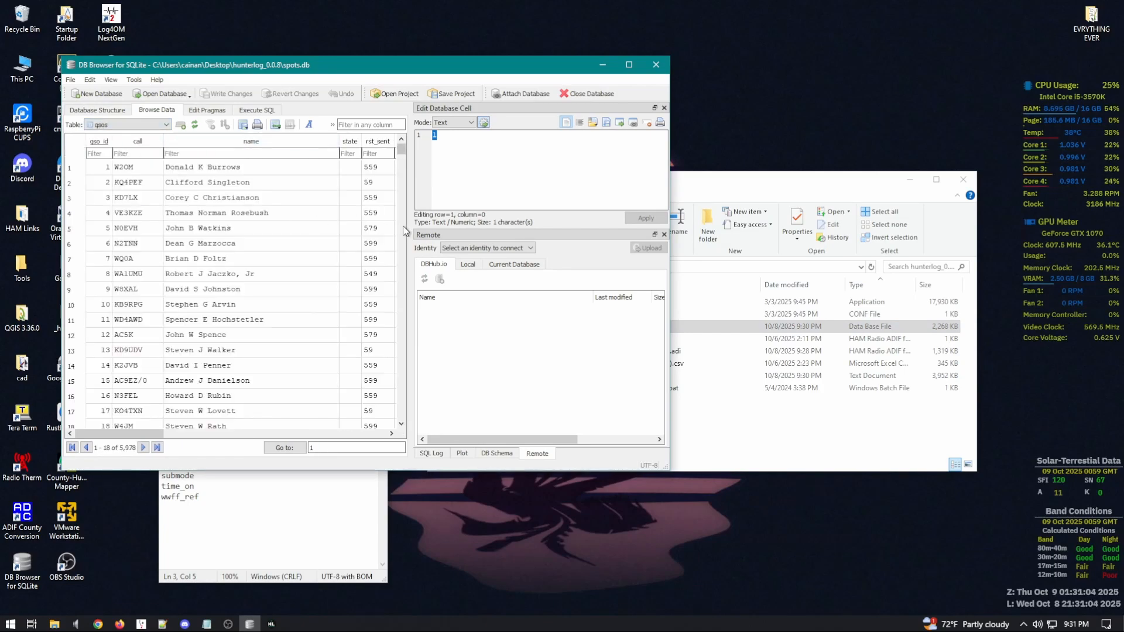
pyautogui.click(629, 65)
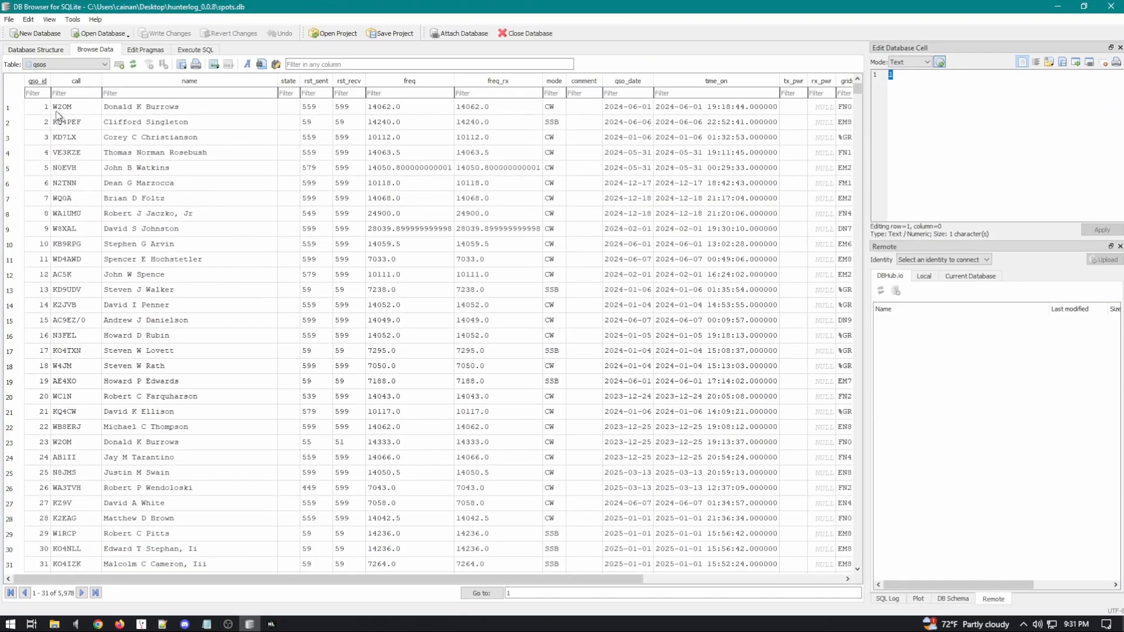
# Step: Inspect the qsos rows down to the last records, confirming 5,978 QSOs with some empty state fields
pyautogui.click(24, 111)
pyautogui.click(215, 171)
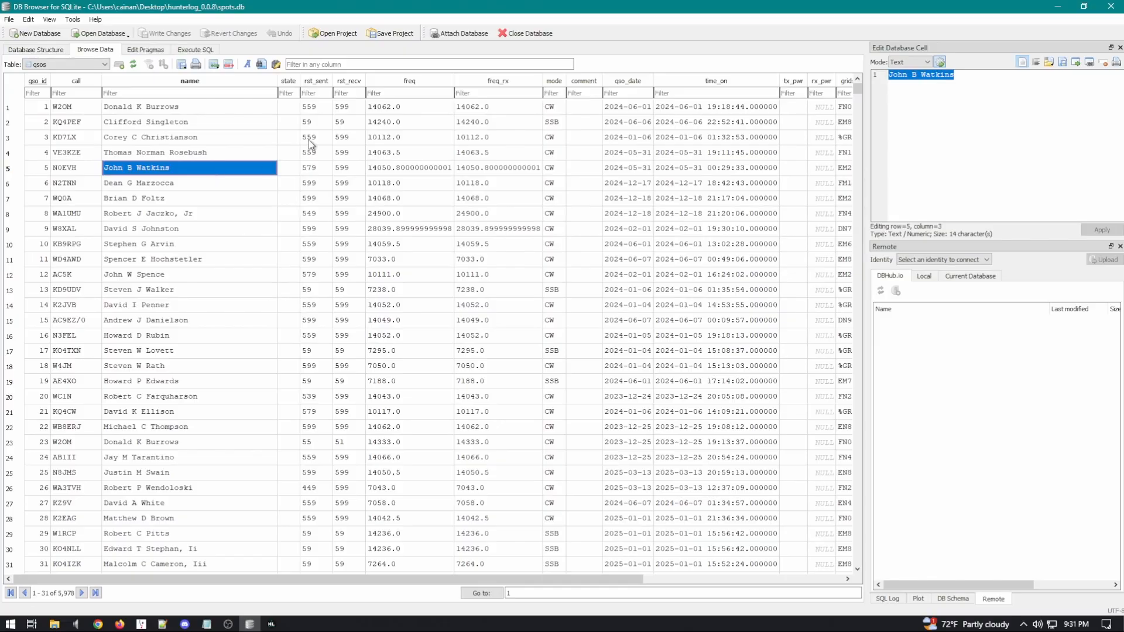
pyautogui.click(14, 111)
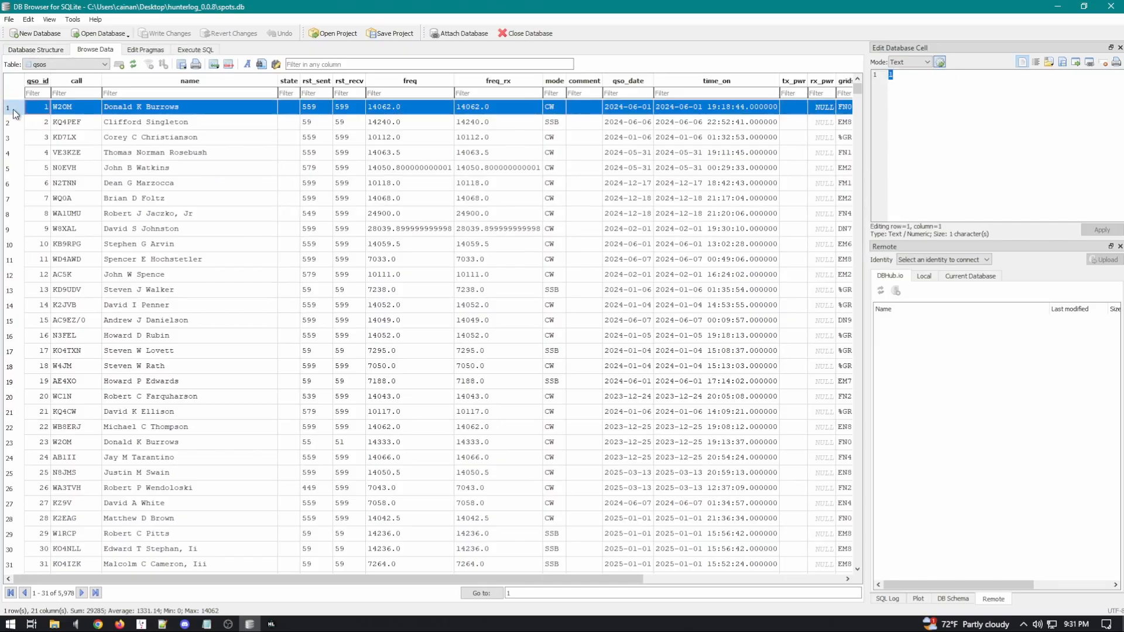
pyautogui.moveTo(864, 93); pyautogui.dragTo(887, 598)
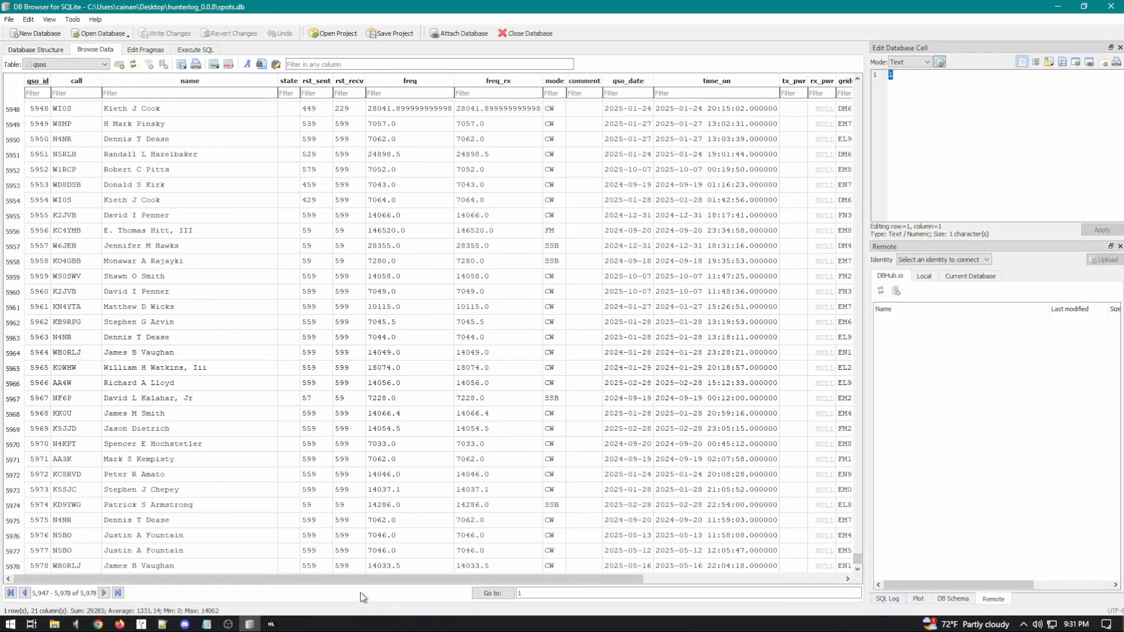
pyautogui.click(286, 462)
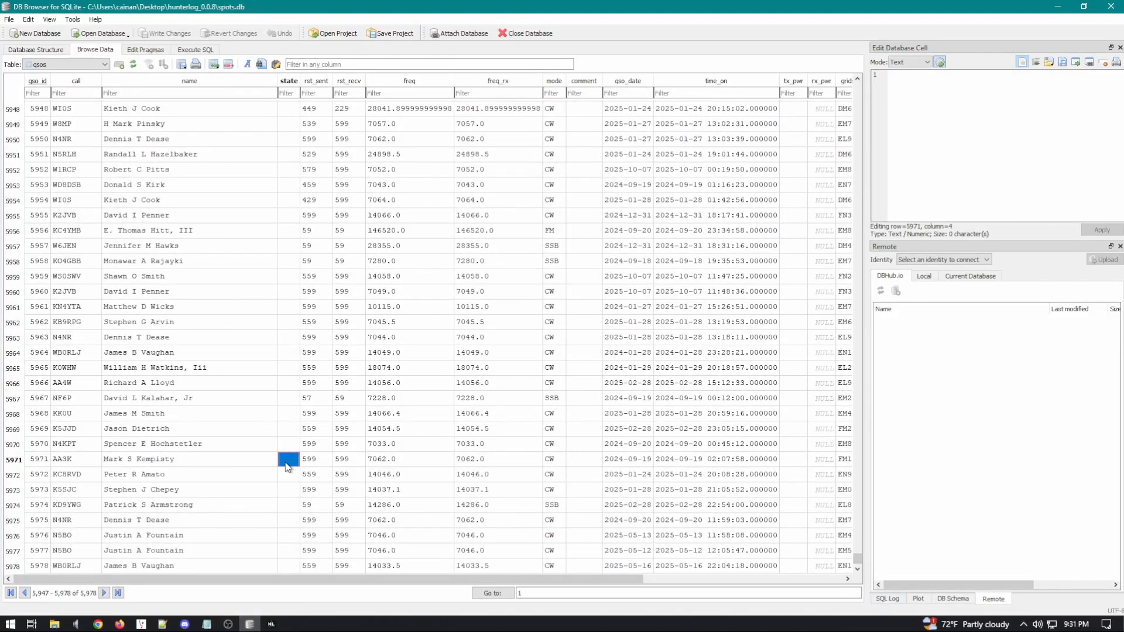
pyautogui.click(293, 434)
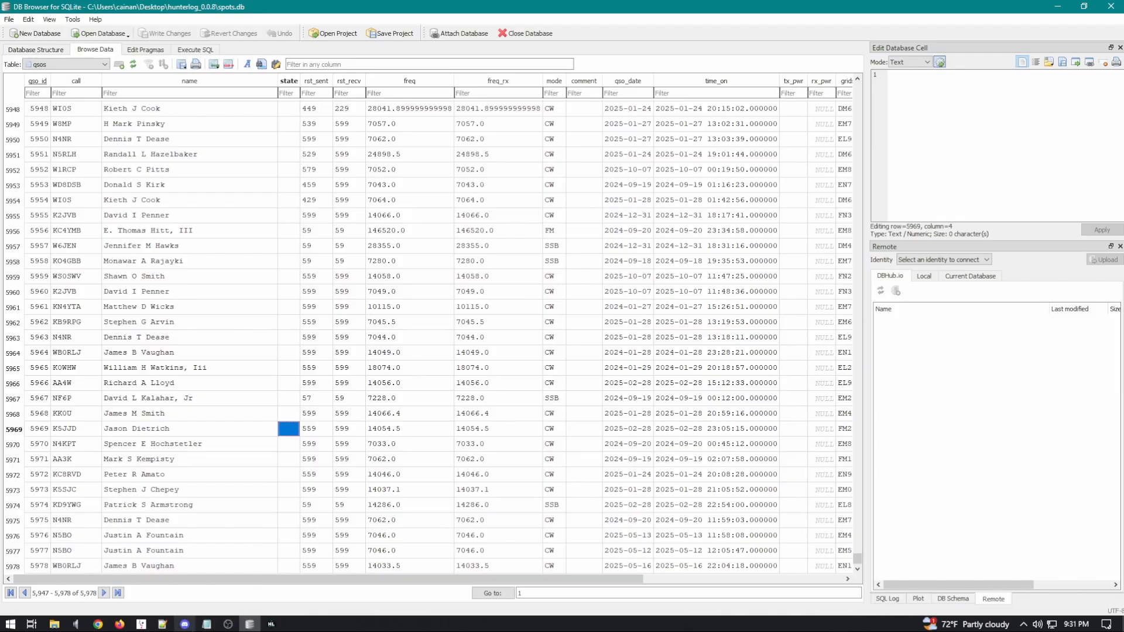
pyautogui.click(141, 624)
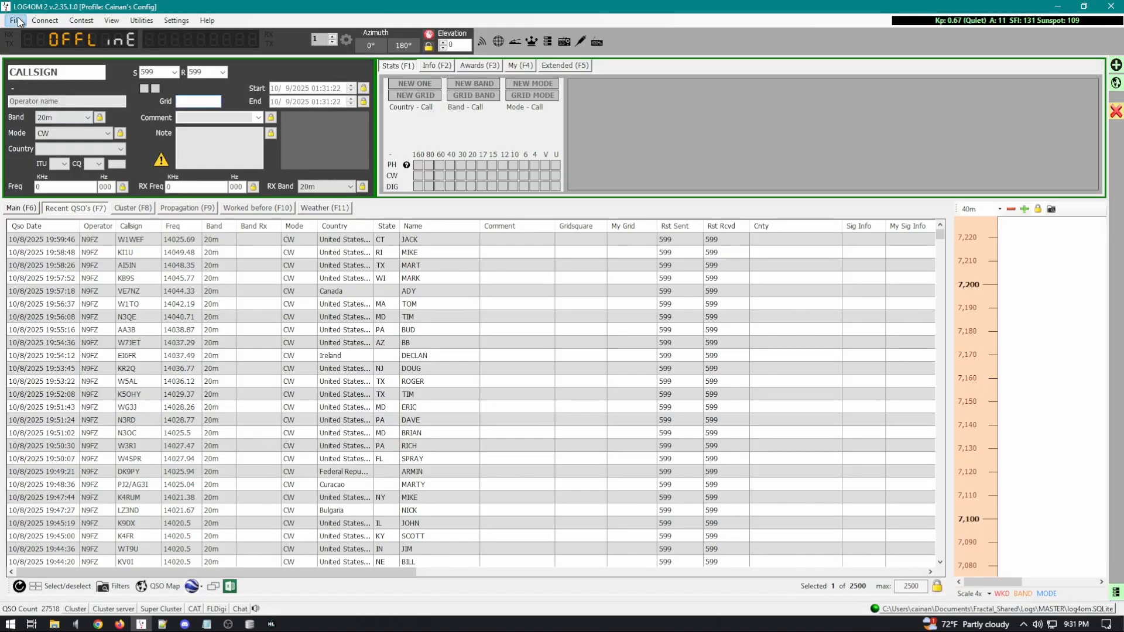
# Step: Review the selectable fields in Log4OM's Export ADIF dialog with Export selected fields ticked, then close it
pyautogui.click(17, 21)
pyautogui.click(38, 95)
pyautogui.click(16, 21)
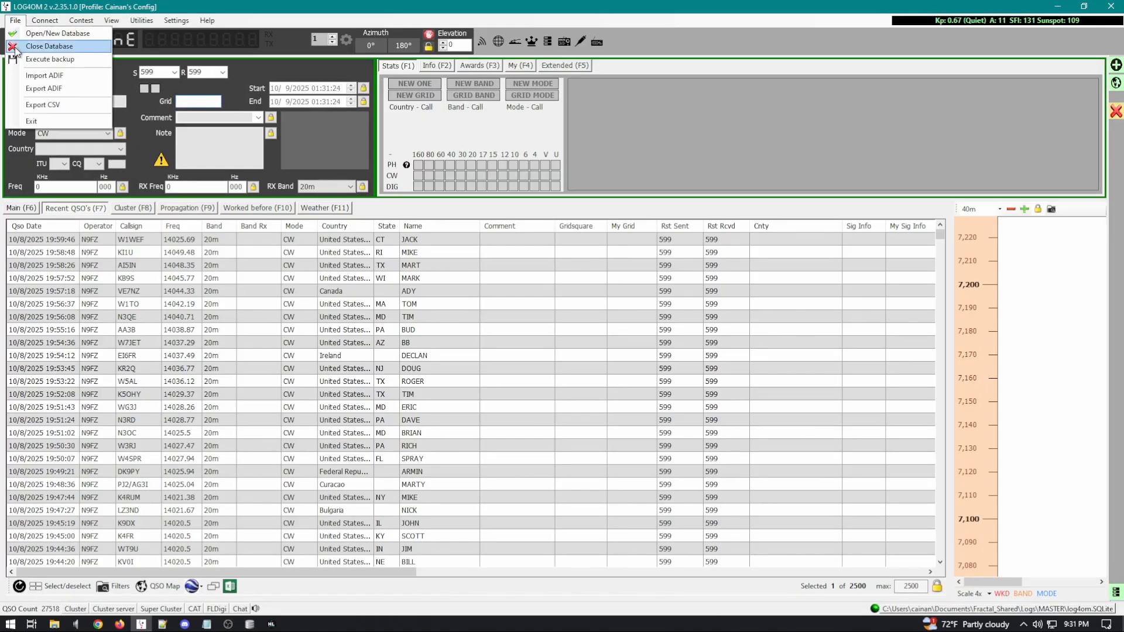
pyautogui.click(36, 92)
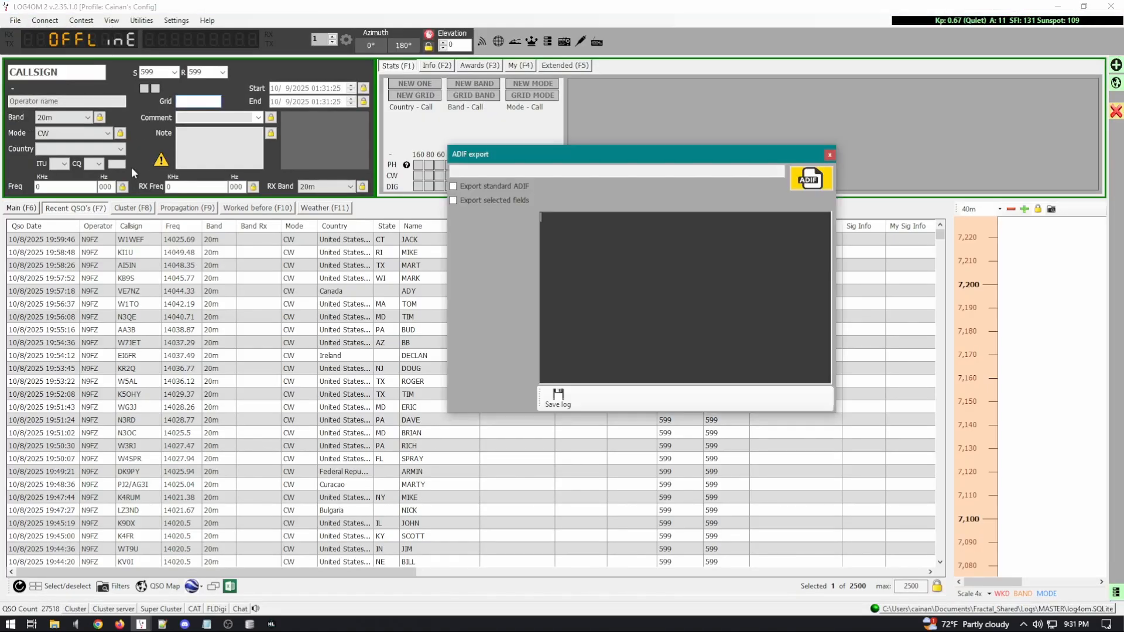
pyautogui.click(454, 200)
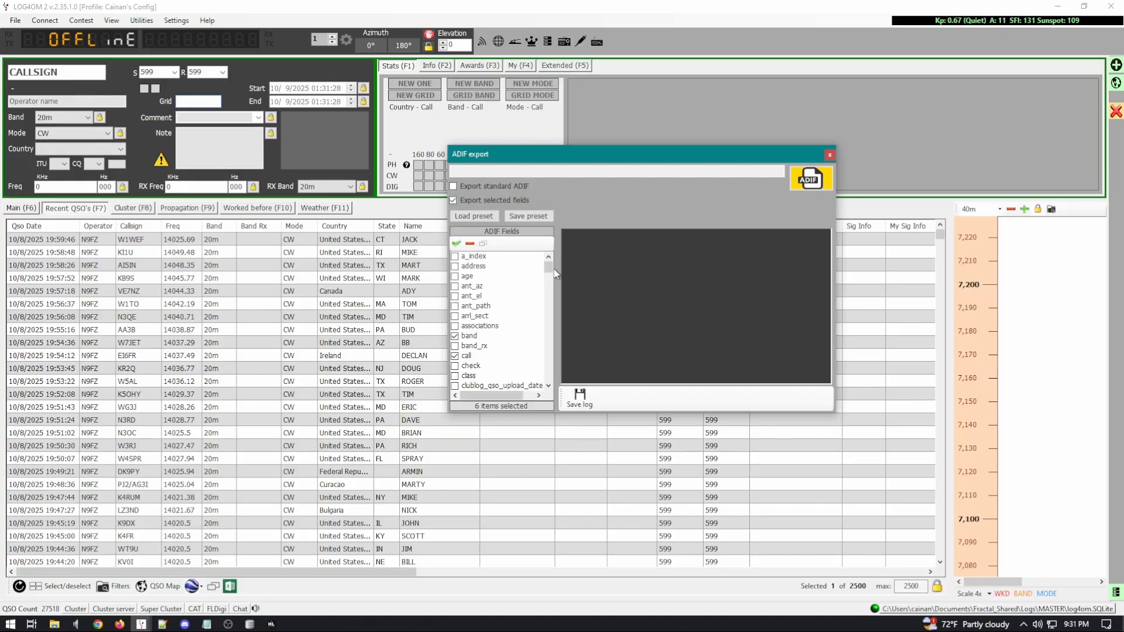
pyautogui.moveTo(553, 274); pyautogui.dragTo(559, 368)
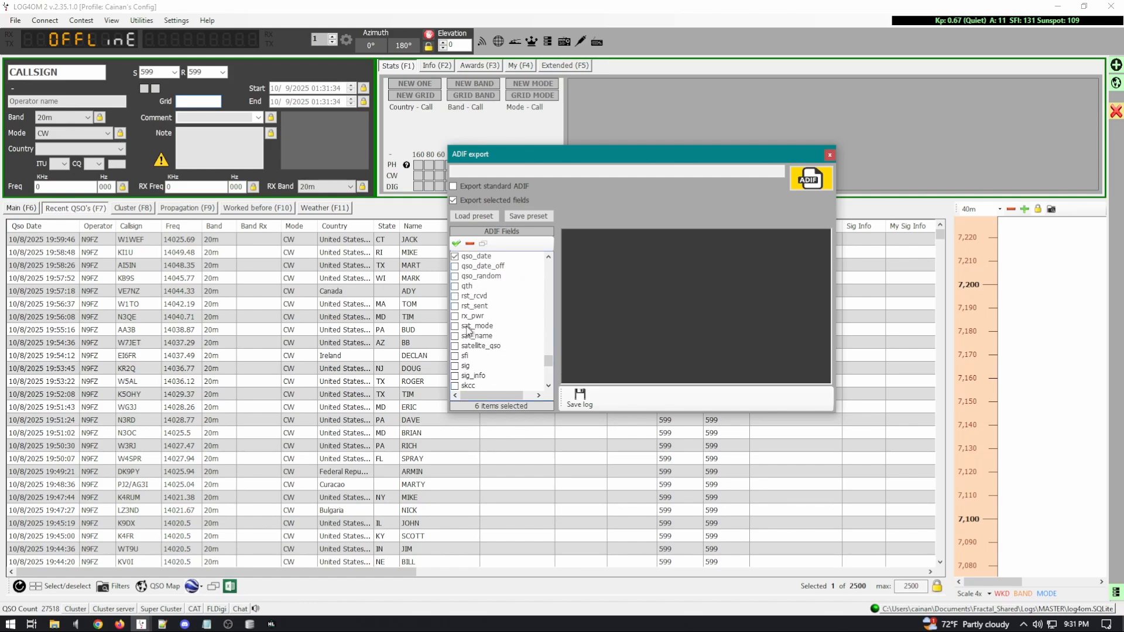
pyautogui.scroll(-2, 469, 370)
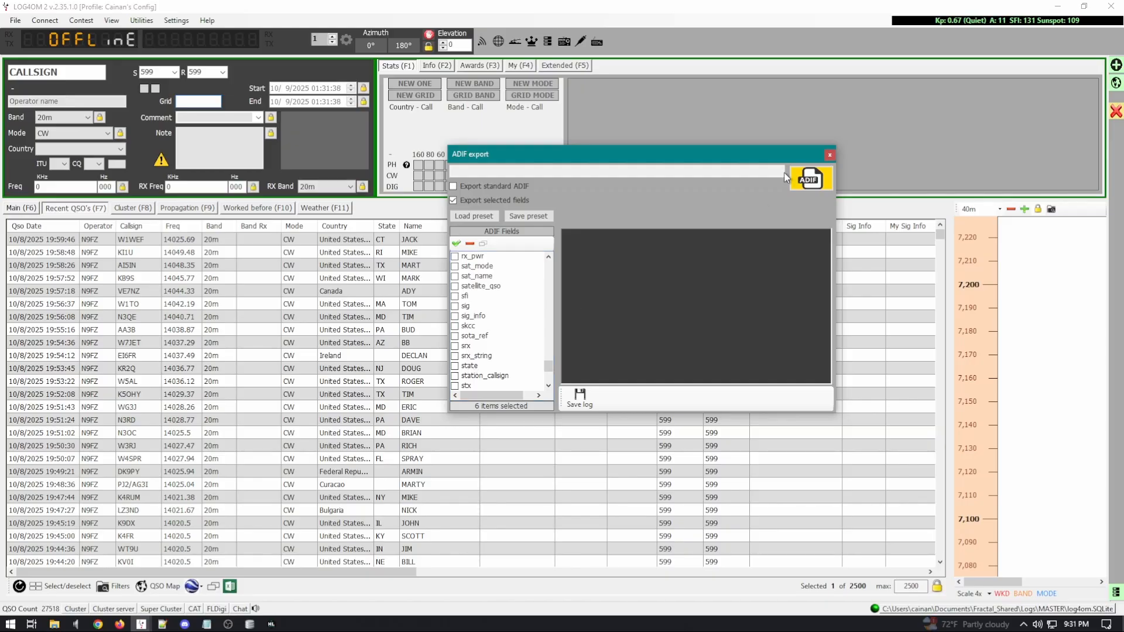
pyautogui.click(830, 154)
# Step: Minimize Log4OM and DB Browser after checking row 5970, bringing Hunter Log to the front
pyautogui.click(1065, 7)
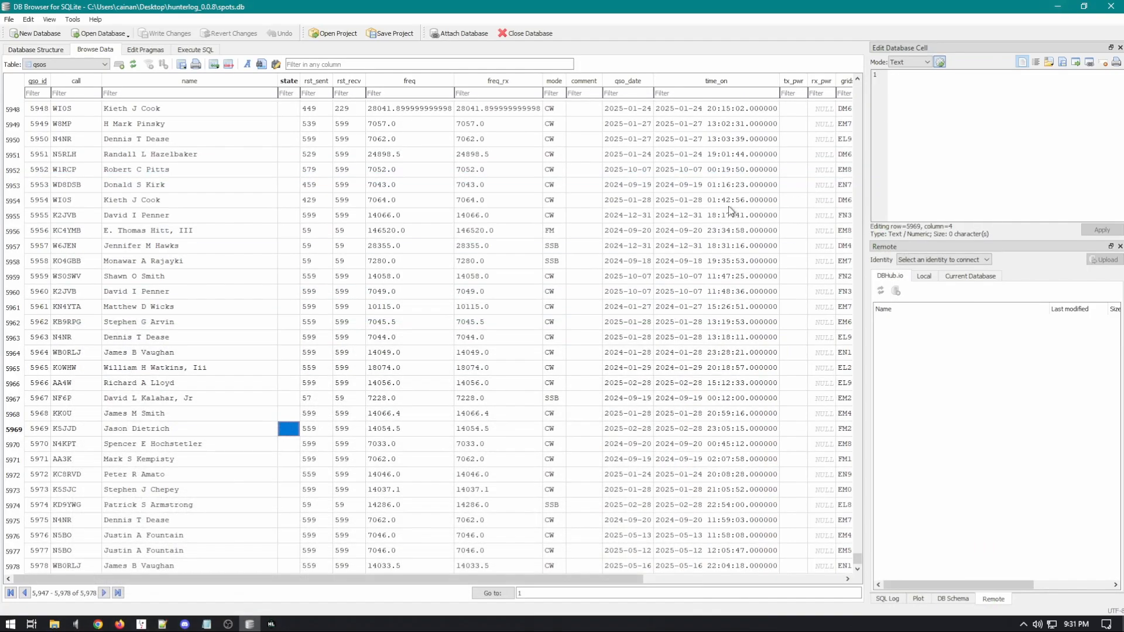
pyautogui.click(233, 450)
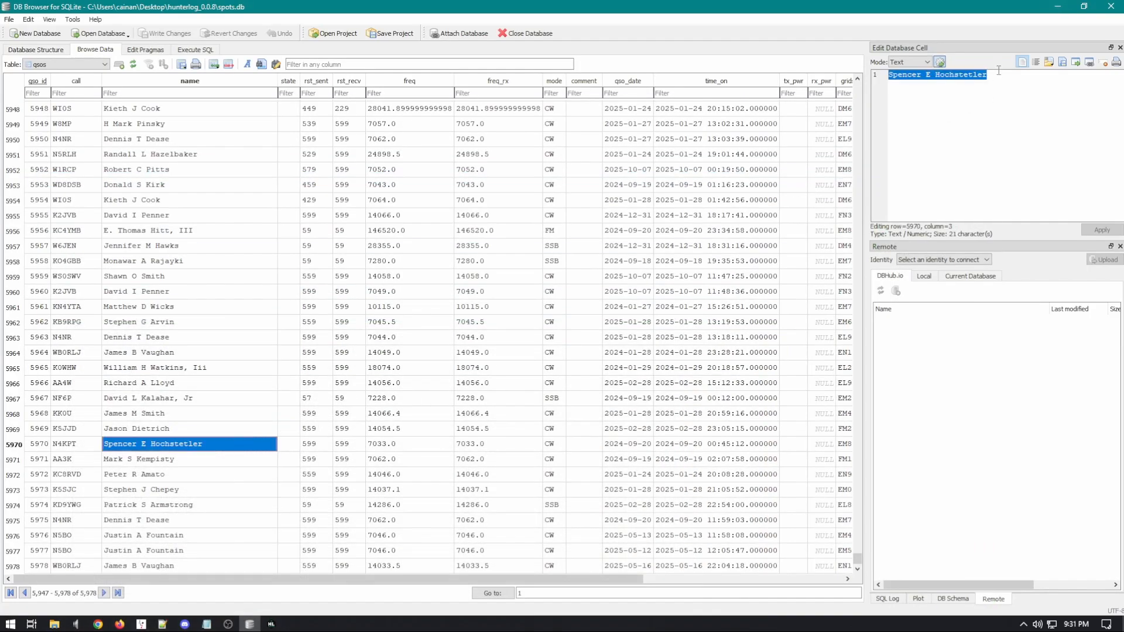
pyautogui.click(1058, 7)
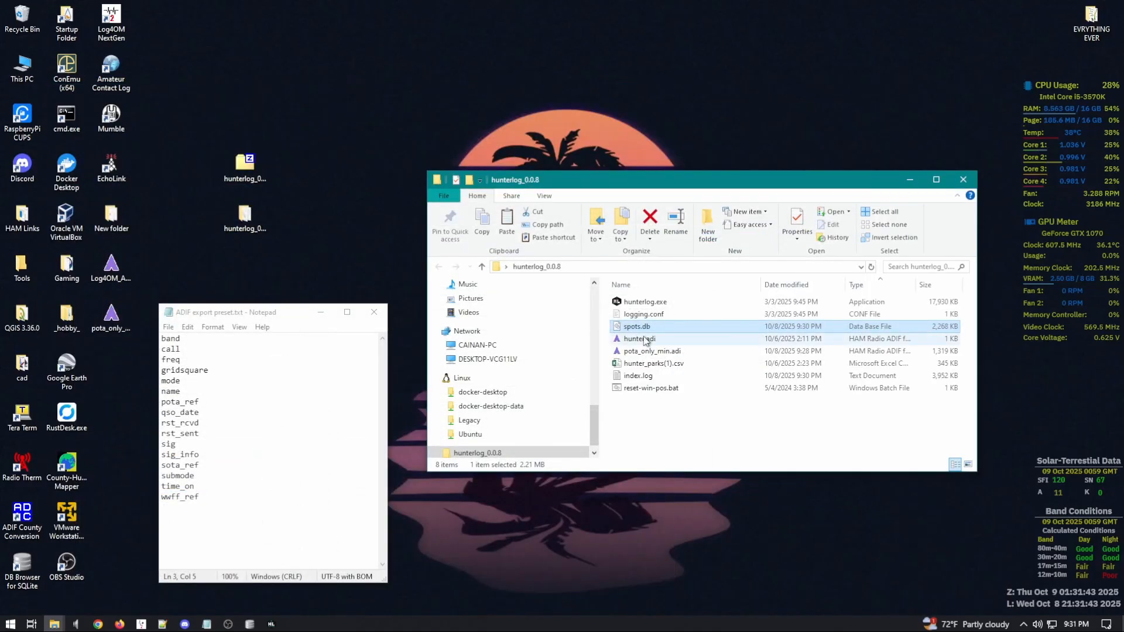
pyautogui.click(267, 626)
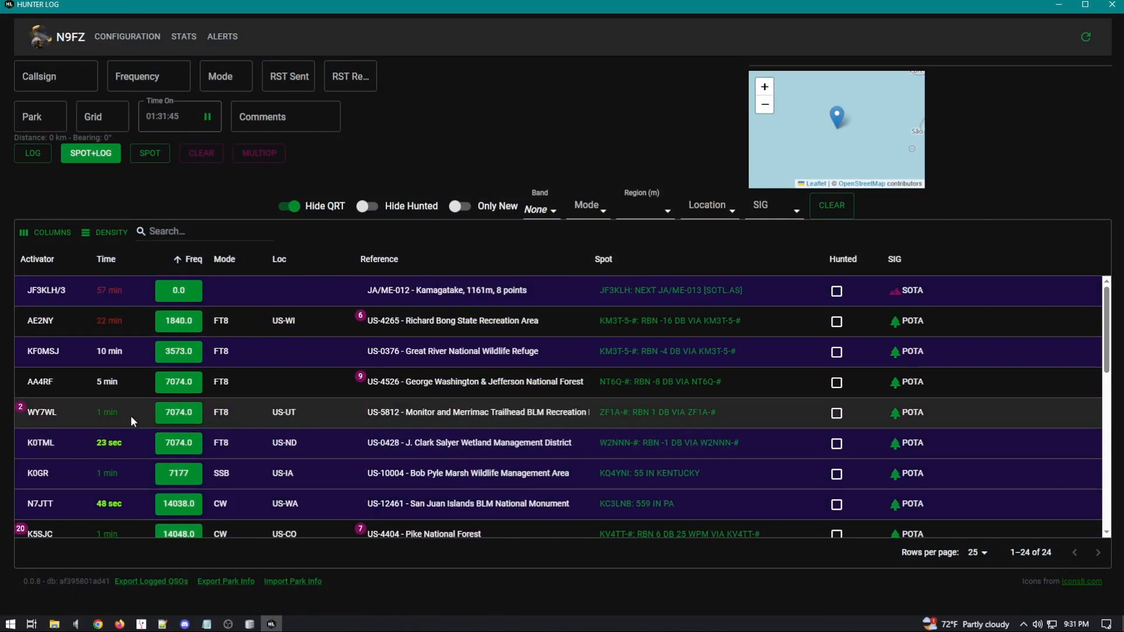
# Step: Load the 14048.0 CW spot at US-4404 Pike National Forest into the log form
pyautogui.click(129, 417)
pyautogui.scroll(-3, 127, 416)
pyautogui.scroll(3, 113, 432)
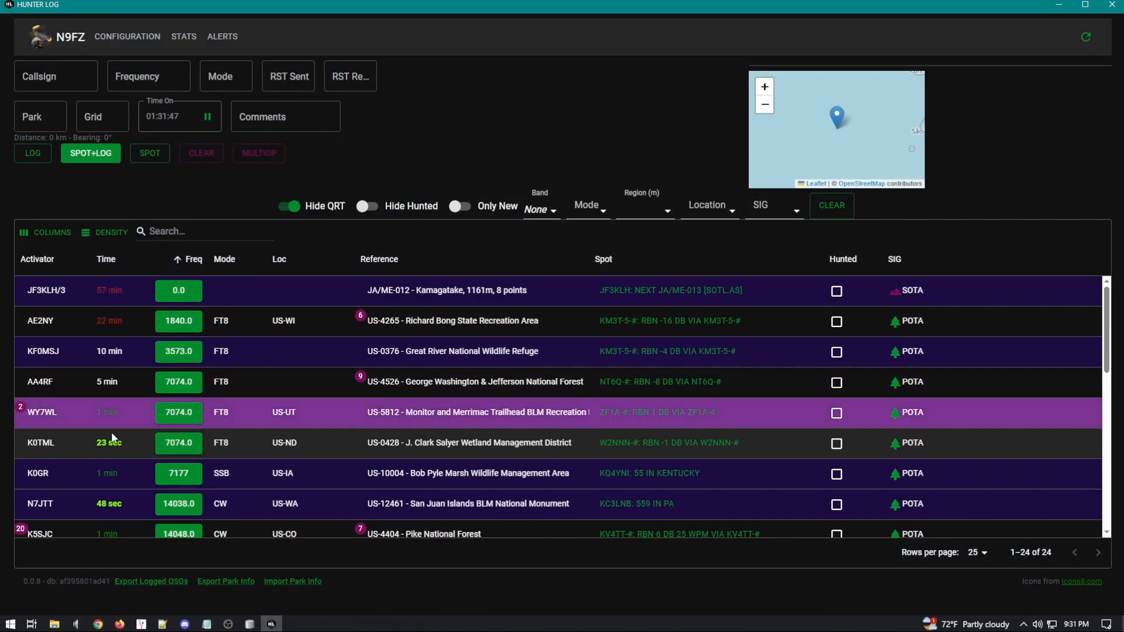
pyautogui.moveTo(17, 412)
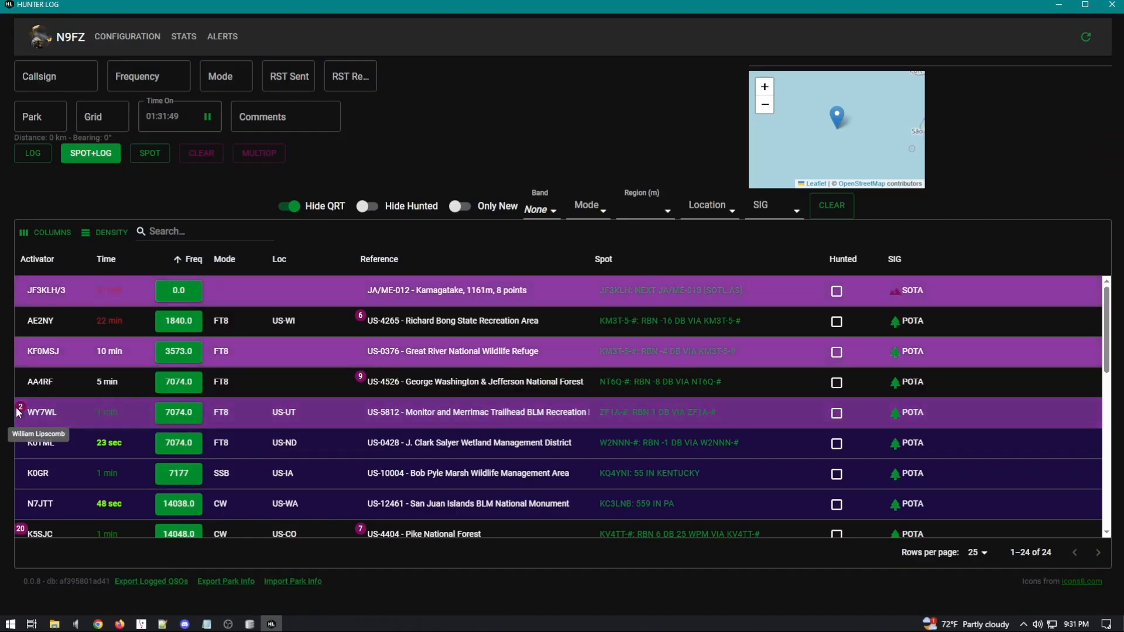
pyautogui.scroll(-3, 33, 439)
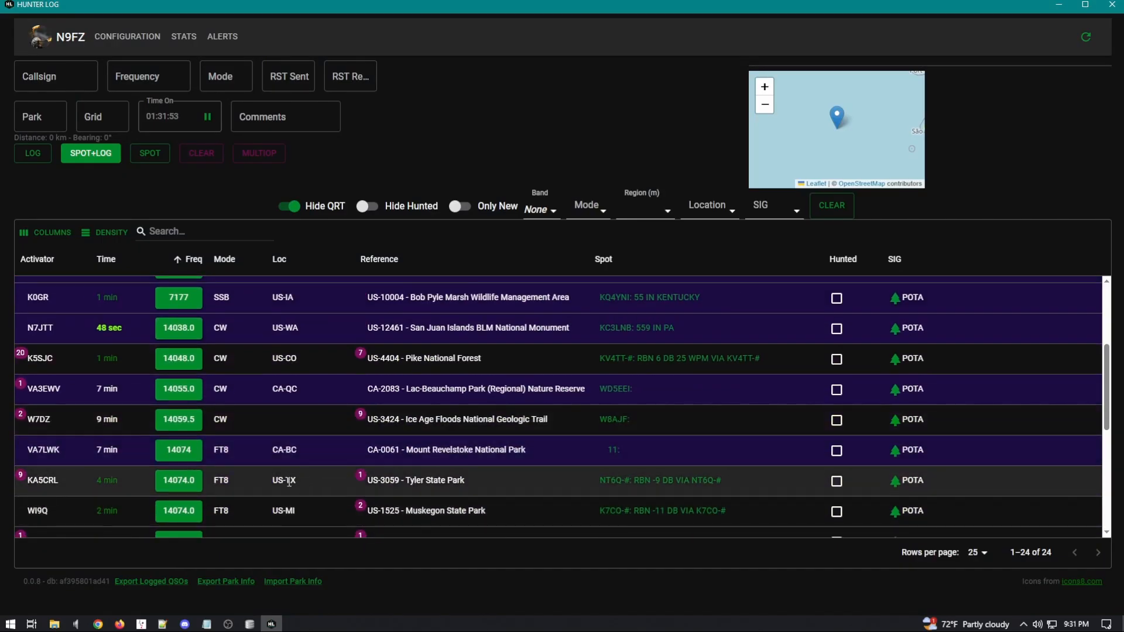
pyautogui.doubleClick(302, 454)
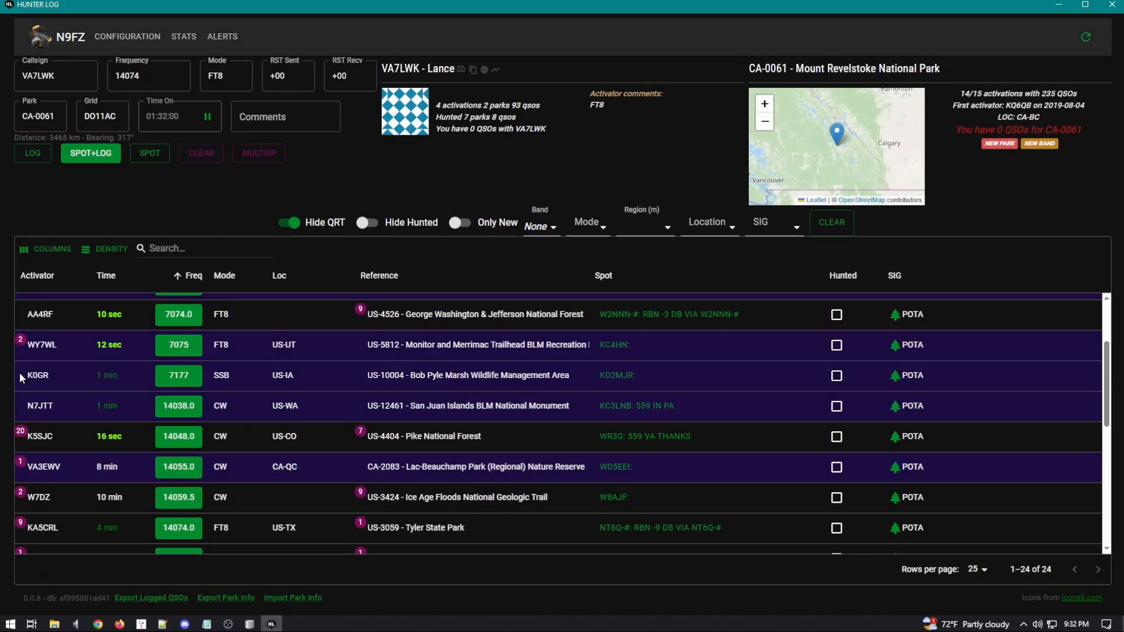
pyautogui.click(51, 440)
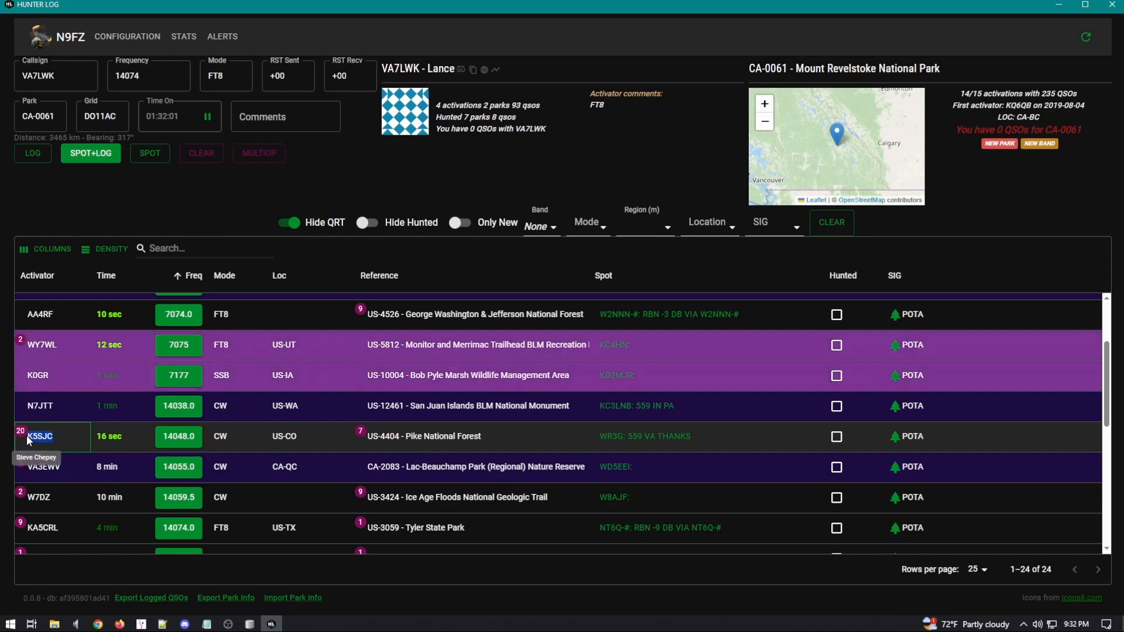
pyautogui.doubleClick(49, 438)
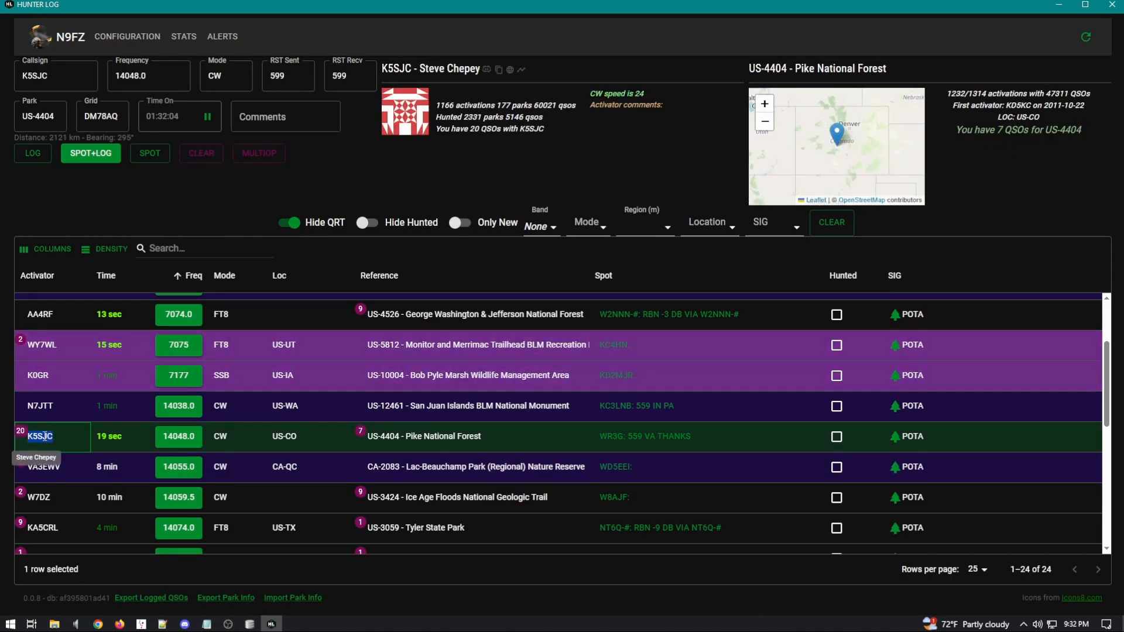
pyautogui.click(44, 439)
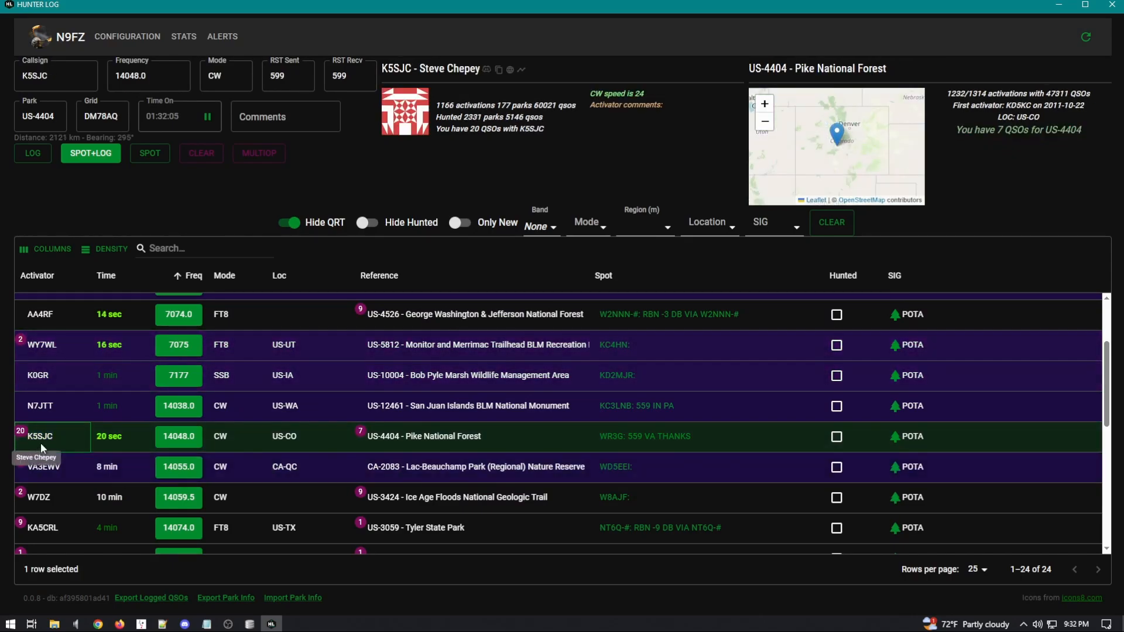
# Step: Close the spots database and exit DB Browser for SQLite
pyautogui.click(250, 624)
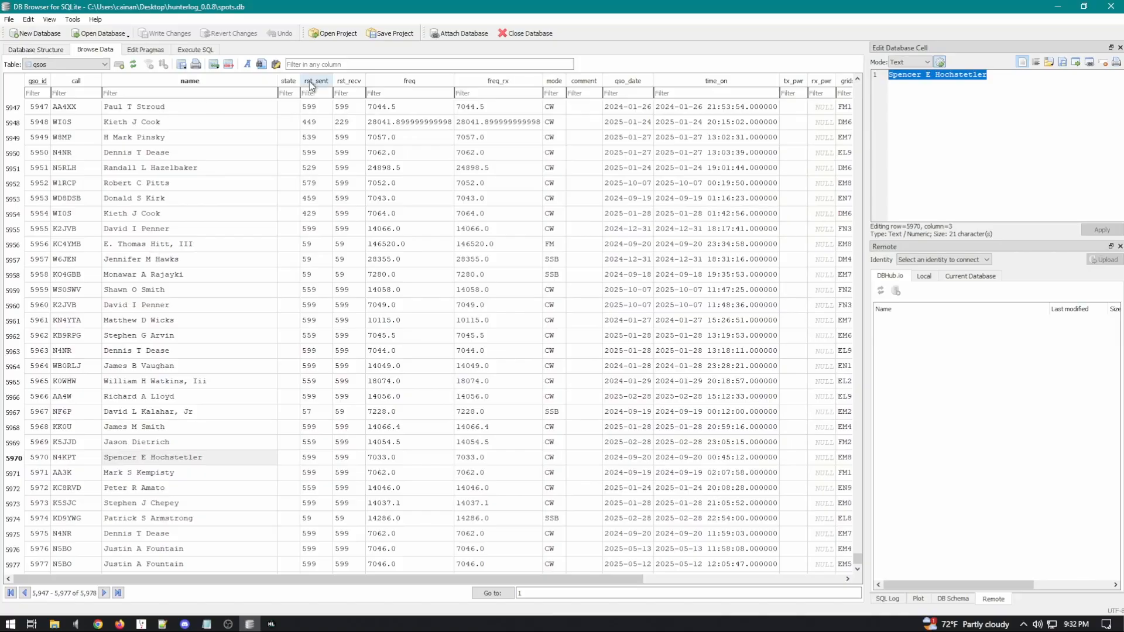
pyautogui.click(525, 33)
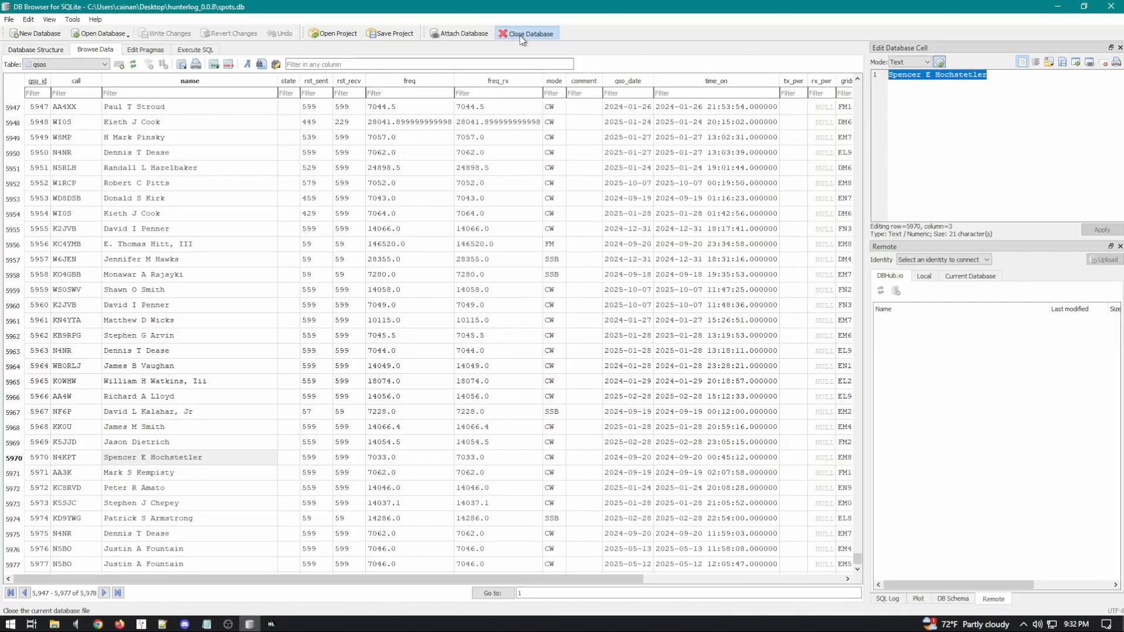
pyautogui.click(1112, 12)
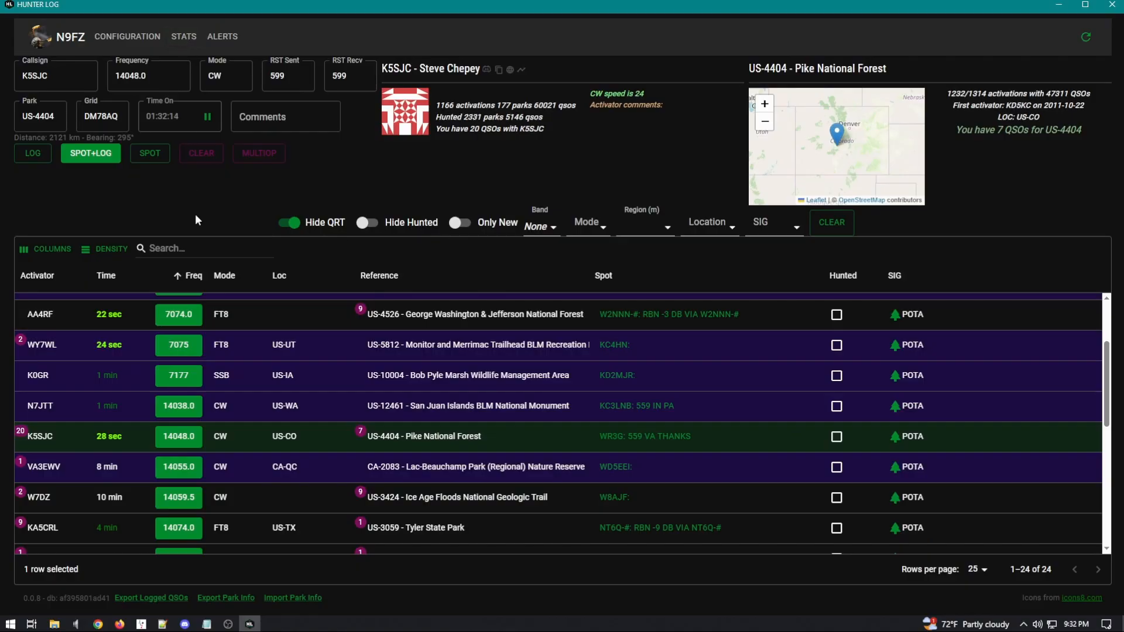
# Step: Download the POTA location data via STATS > LOC STATS and close the menu
pyautogui.click(187, 35)
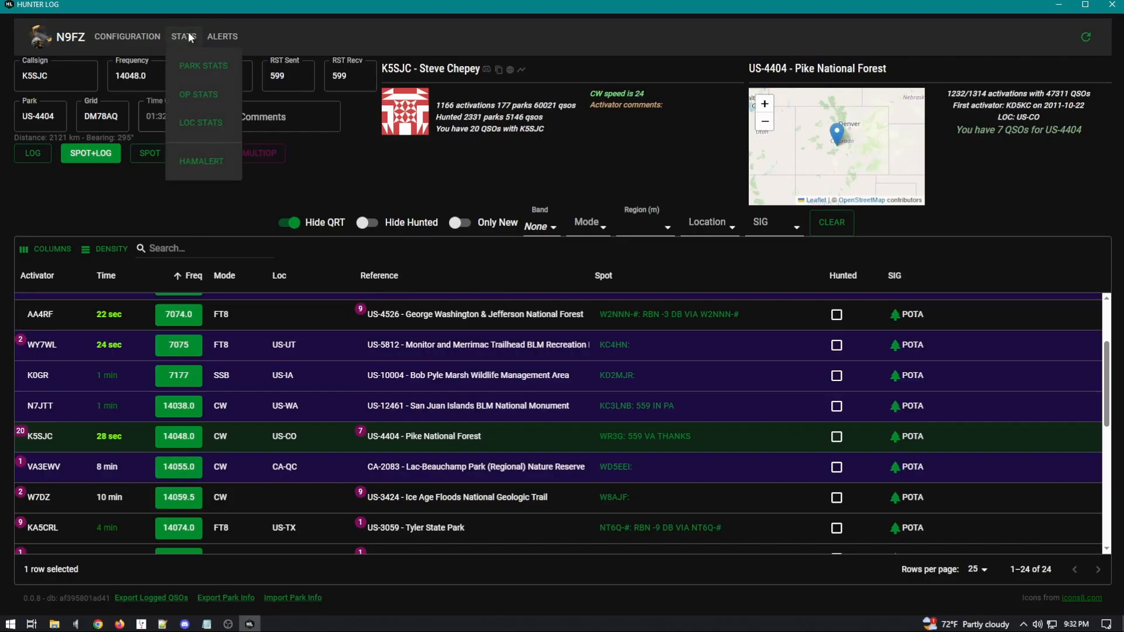
pyautogui.click(193, 126)
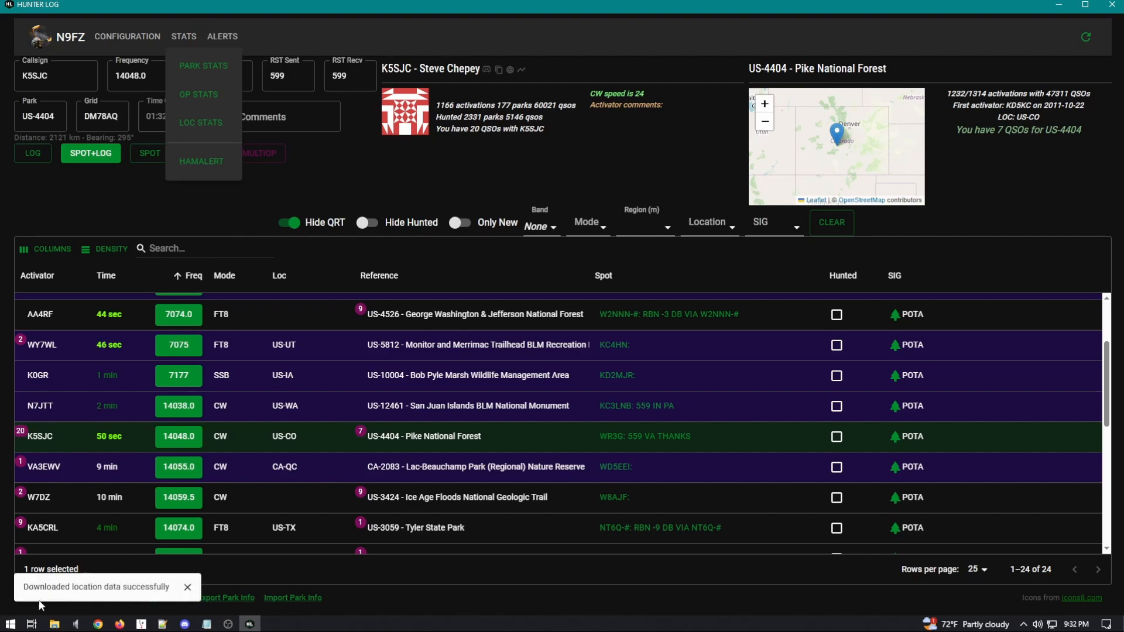
pyautogui.click(187, 591)
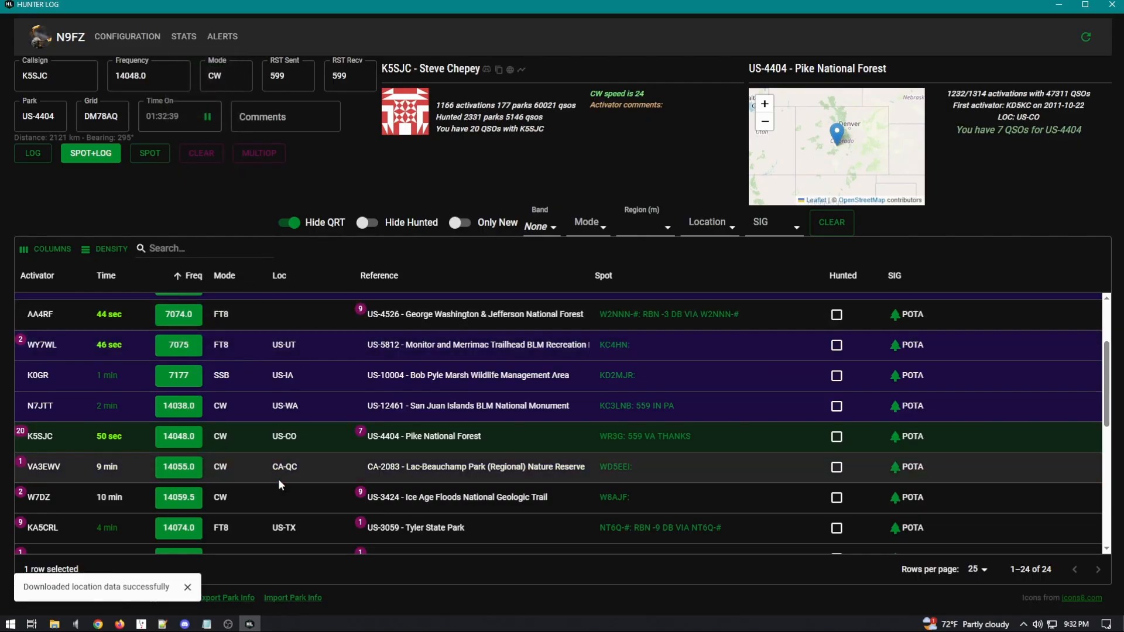
# Step: Refresh the spots, close Hunter Log and relaunch it from hunterlog.exe
pyautogui.click(1088, 36)
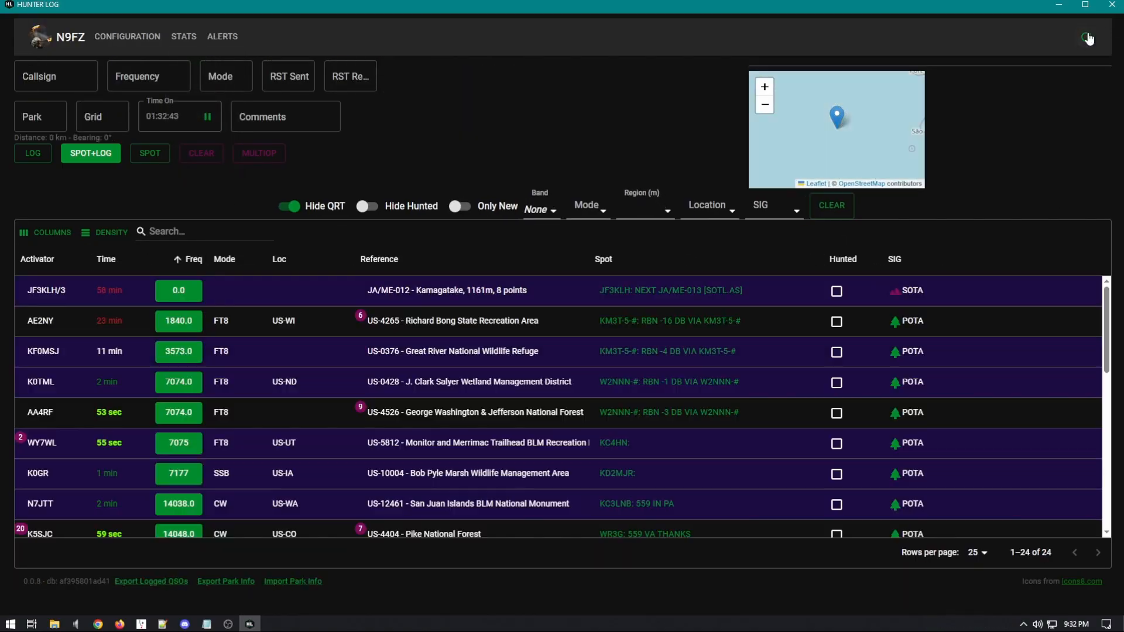
pyautogui.click(1116, 8)
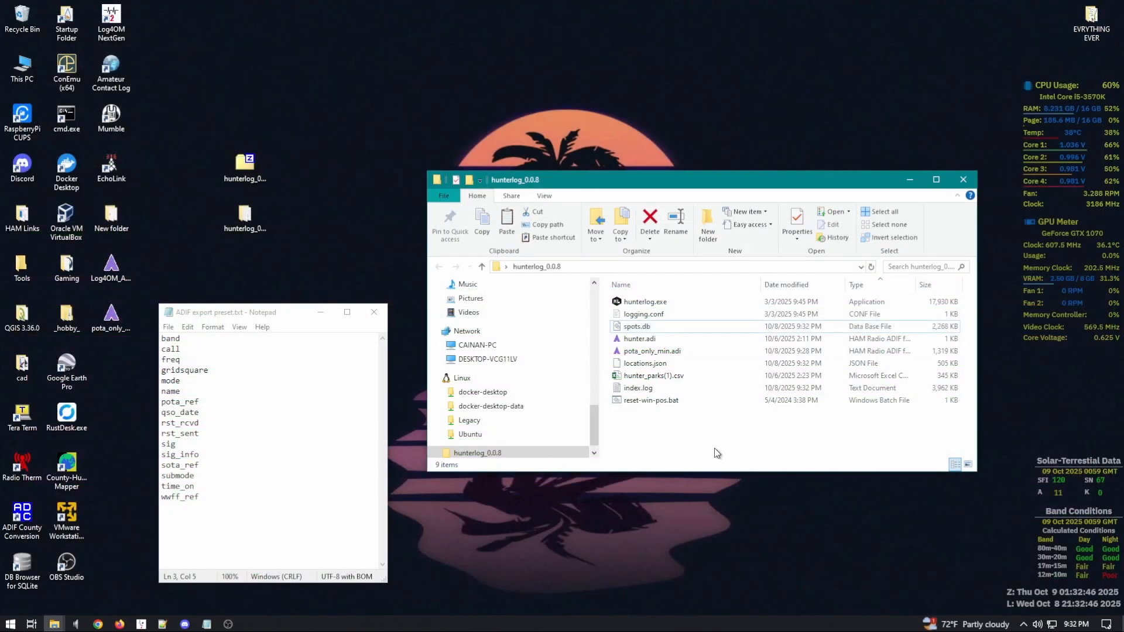
pyautogui.click(694, 303)
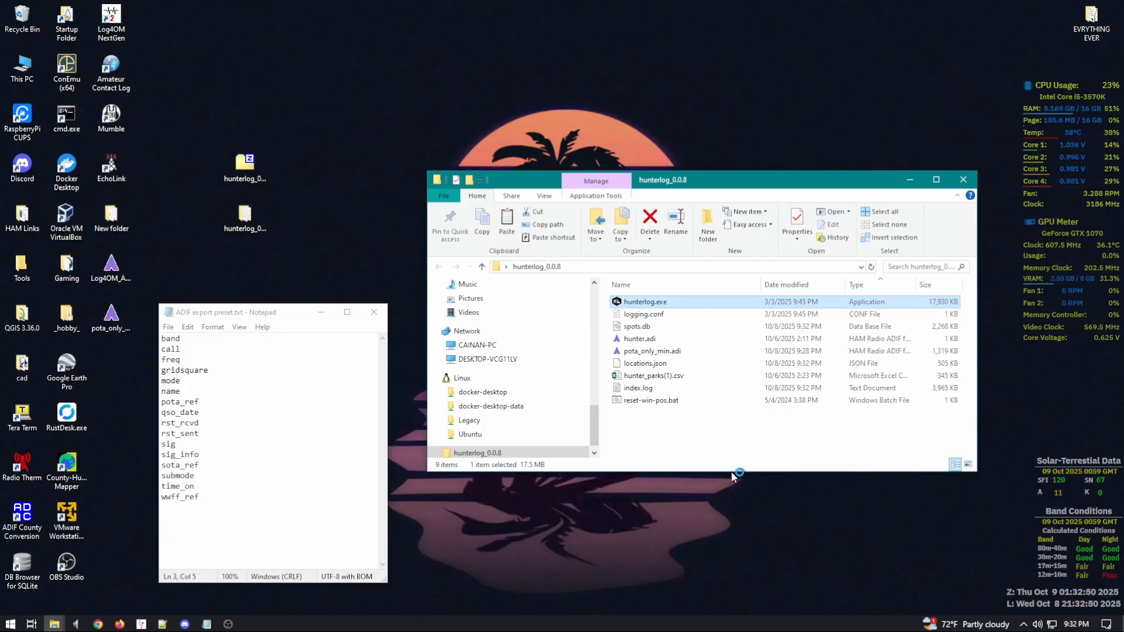
pyautogui.press('Return')
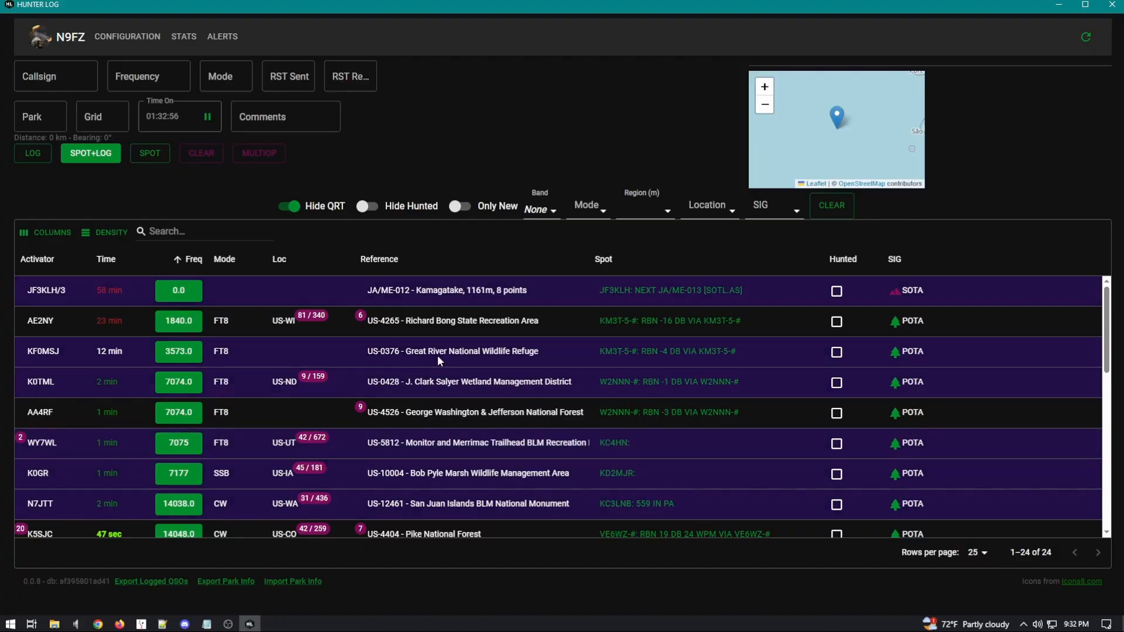
# Step: Load the 1840.0 FT8 spot at US-4265 into the form and review location worked counts
pyautogui.click(299, 316)
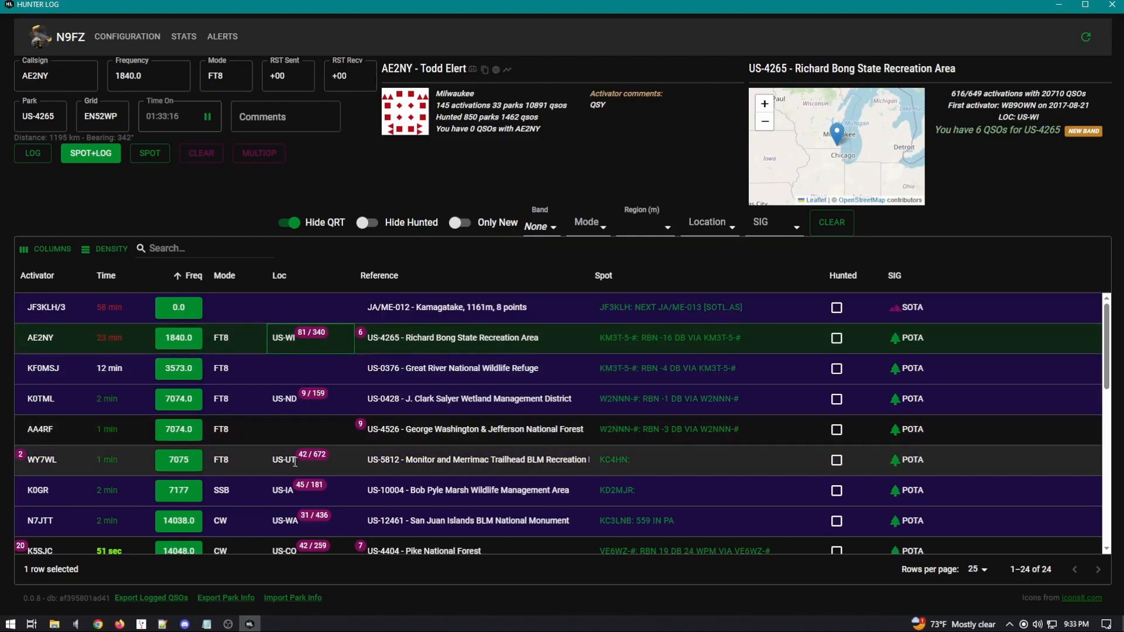
pyautogui.scroll(-5, 293, 484)
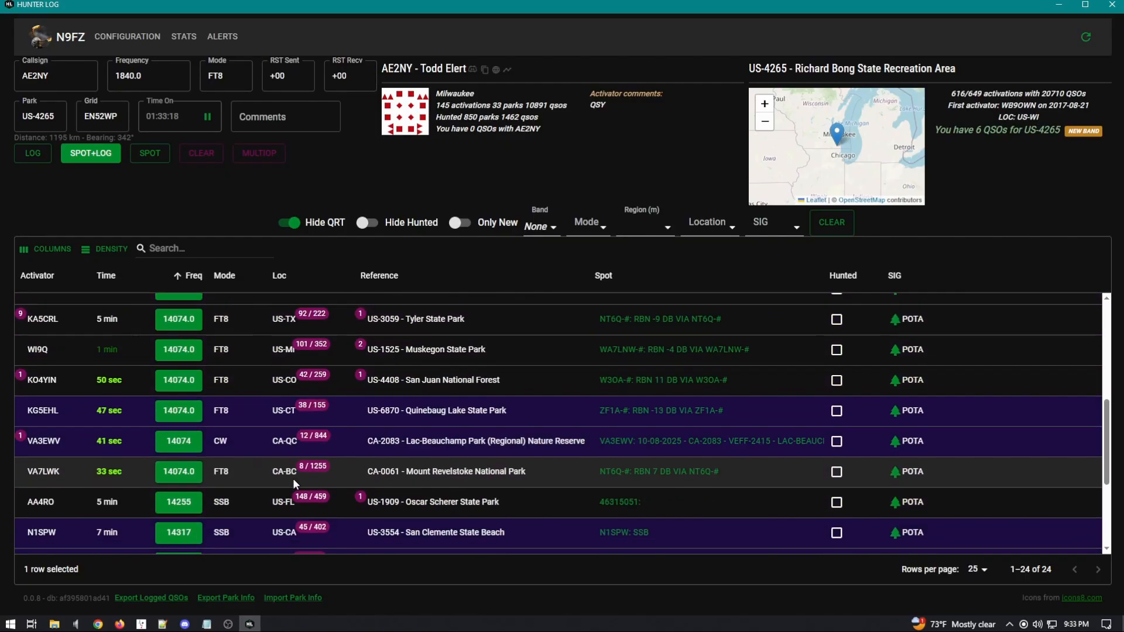
pyautogui.scroll(-3, 294, 472)
pyautogui.scroll(5, 294, 470)
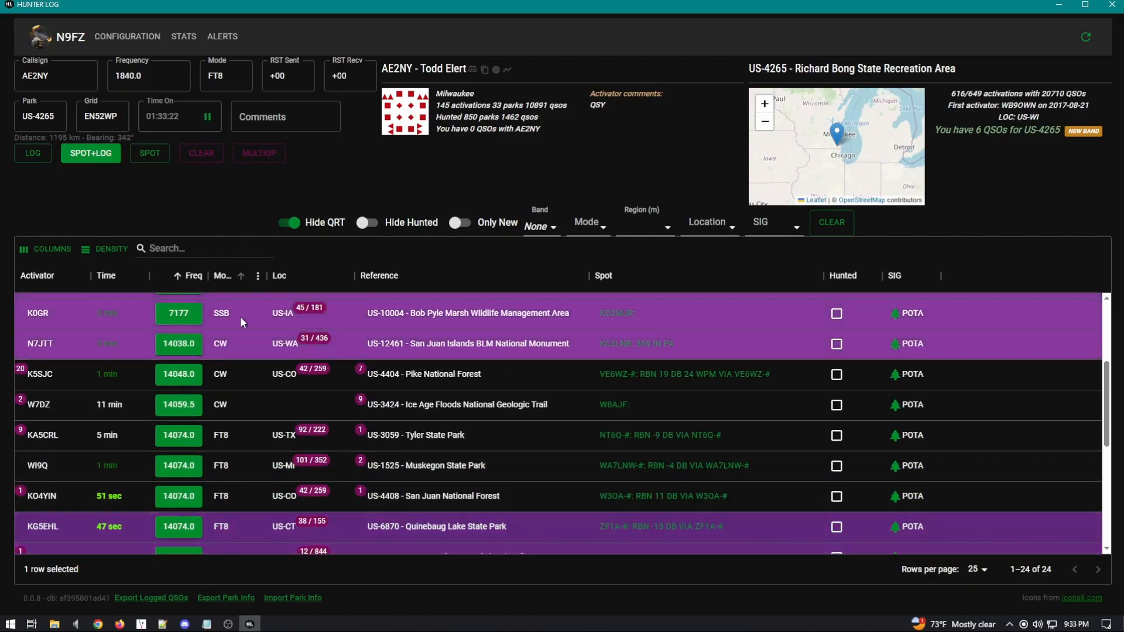
pyautogui.scroll(-1, 292, 426)
pyautogui.scroll(-8, 292, 426)
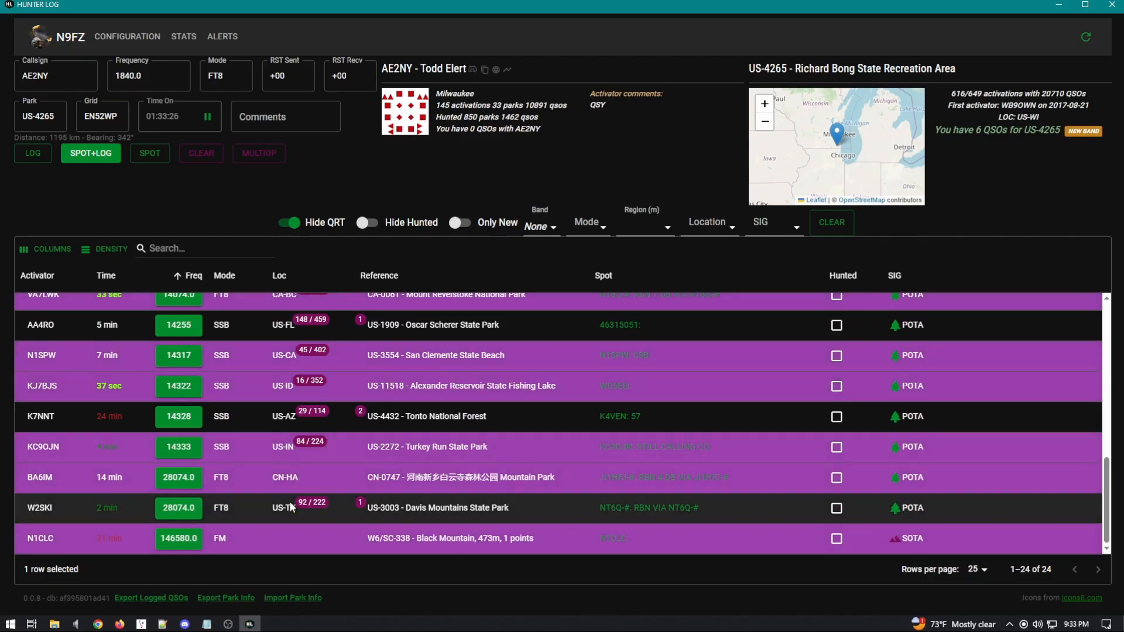
pyautogui.scroll(3, 287, 501)
pyautogui.scroll(6, 287, 501)
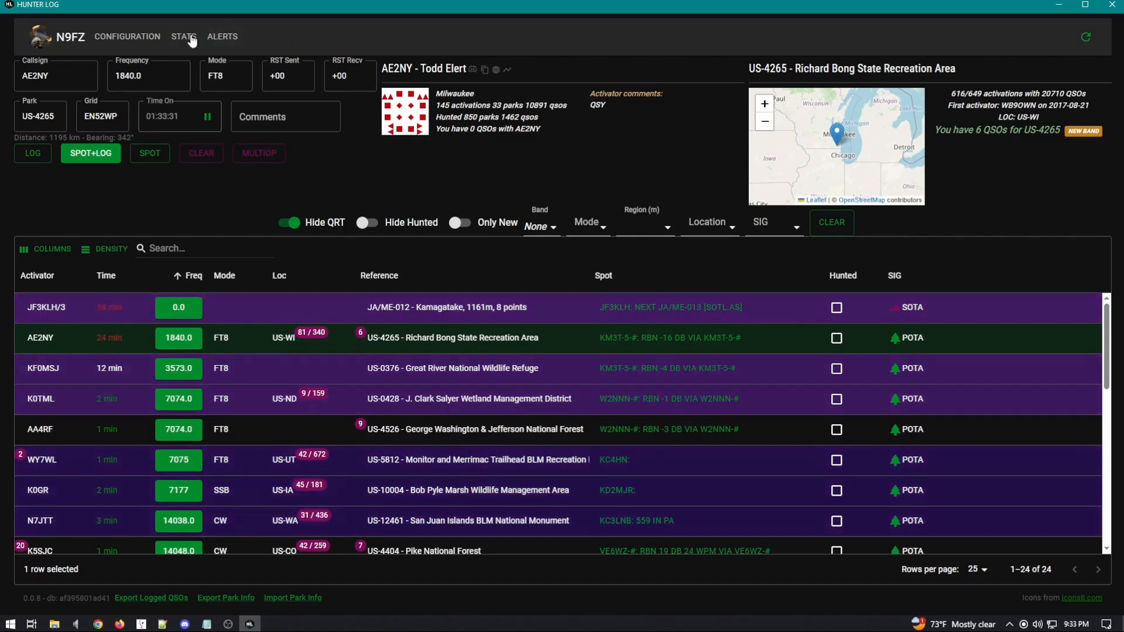
# Step: Open the HamAlert helper from STATS and select US-GA as the location
pyautogui.click(228, 36)
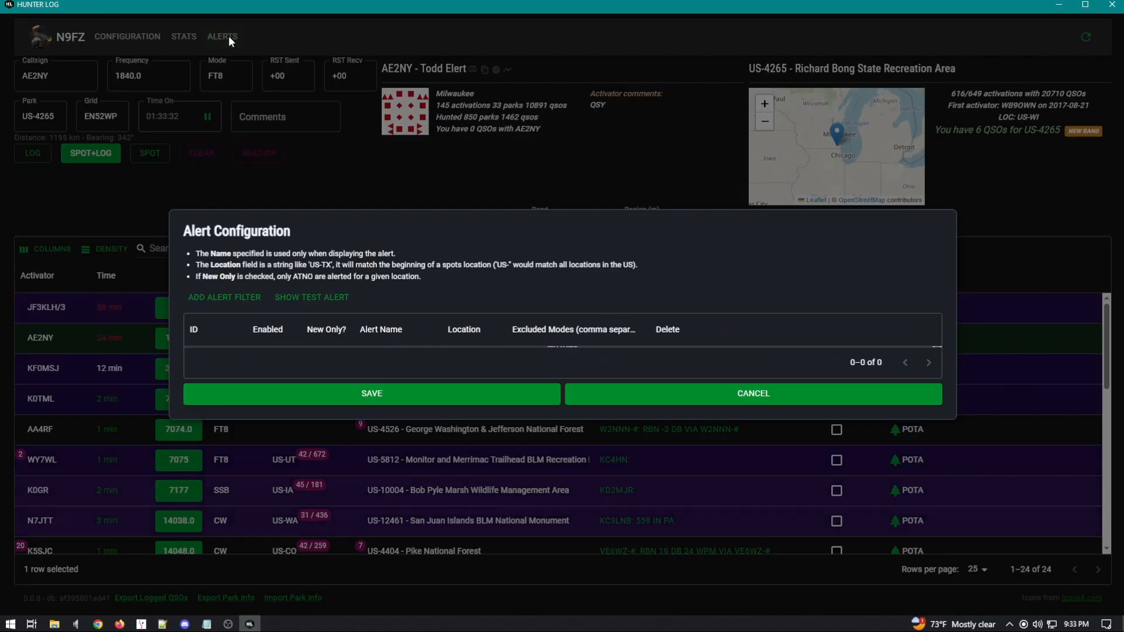
pyautogui.click(631, 167)
pyautogui.click(177, 39)
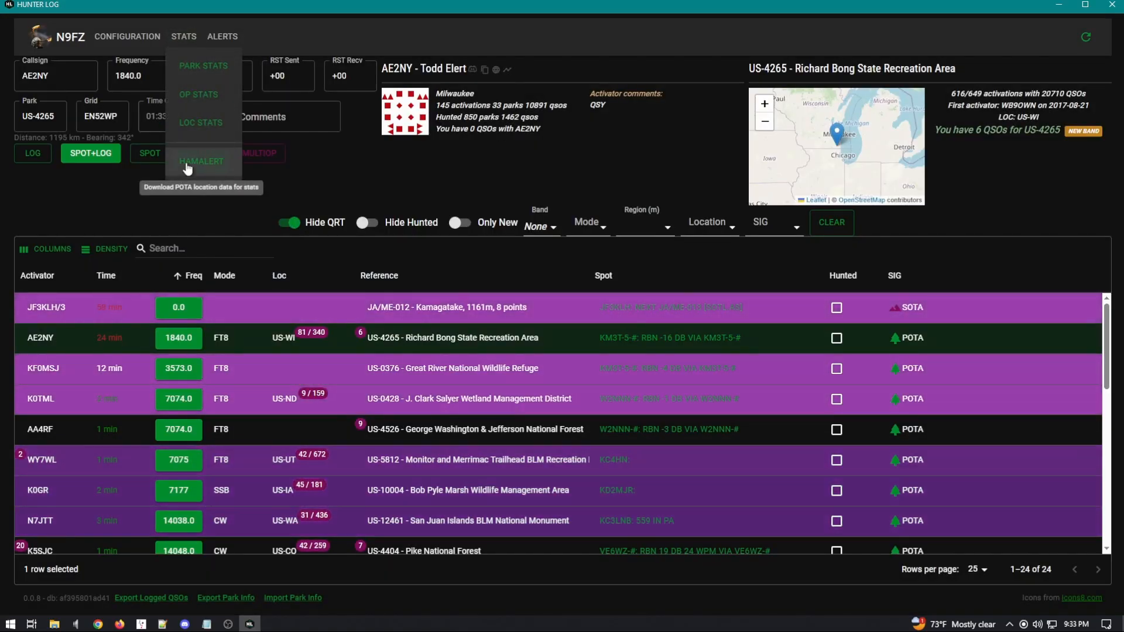
pyautogui.click(186, 165)
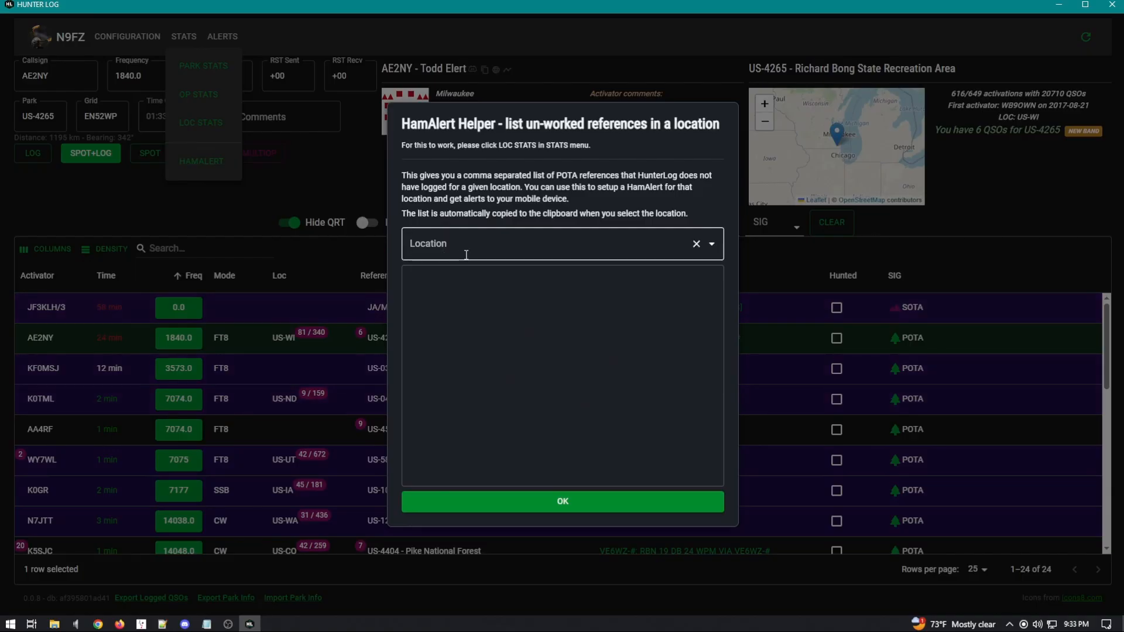
pyautogui.click(714, 247)
pyautogui.scroll(-1, 503, 392)
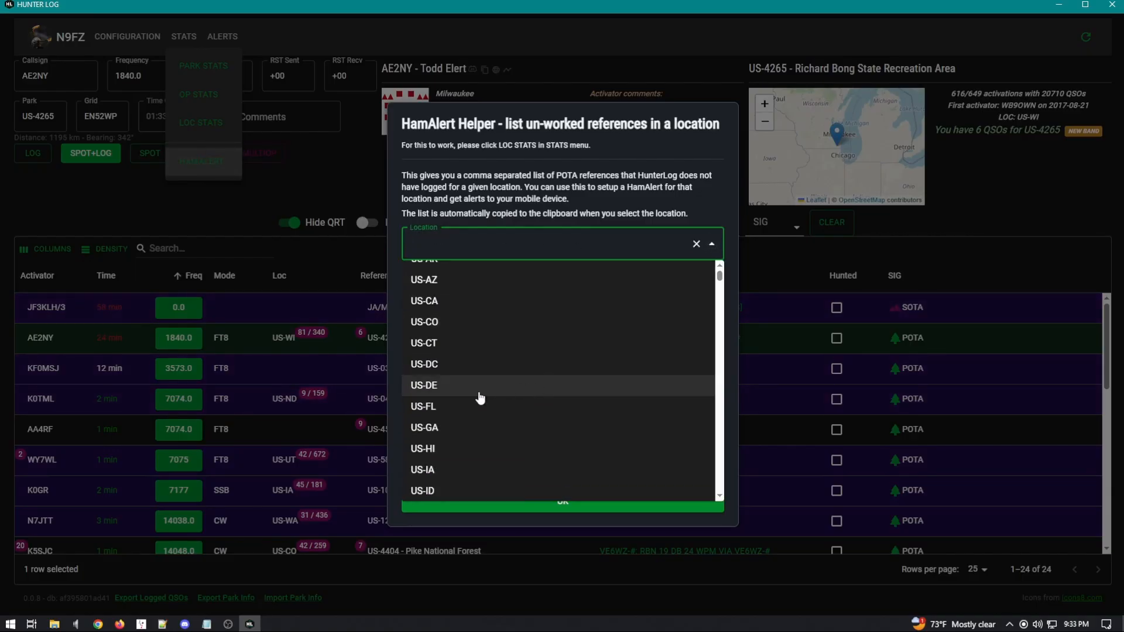
pyautogui.click(446, 438)
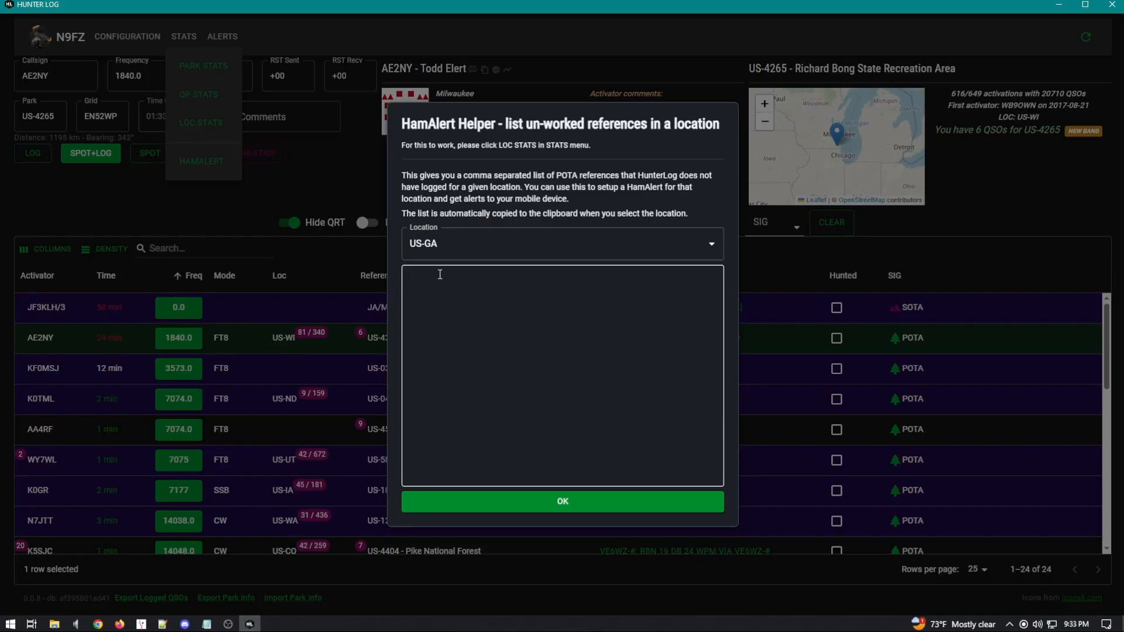
# Step: Generate the unworked US-GA reference list, review the selected text, and close the helper
pyautogui.click(525, 504)
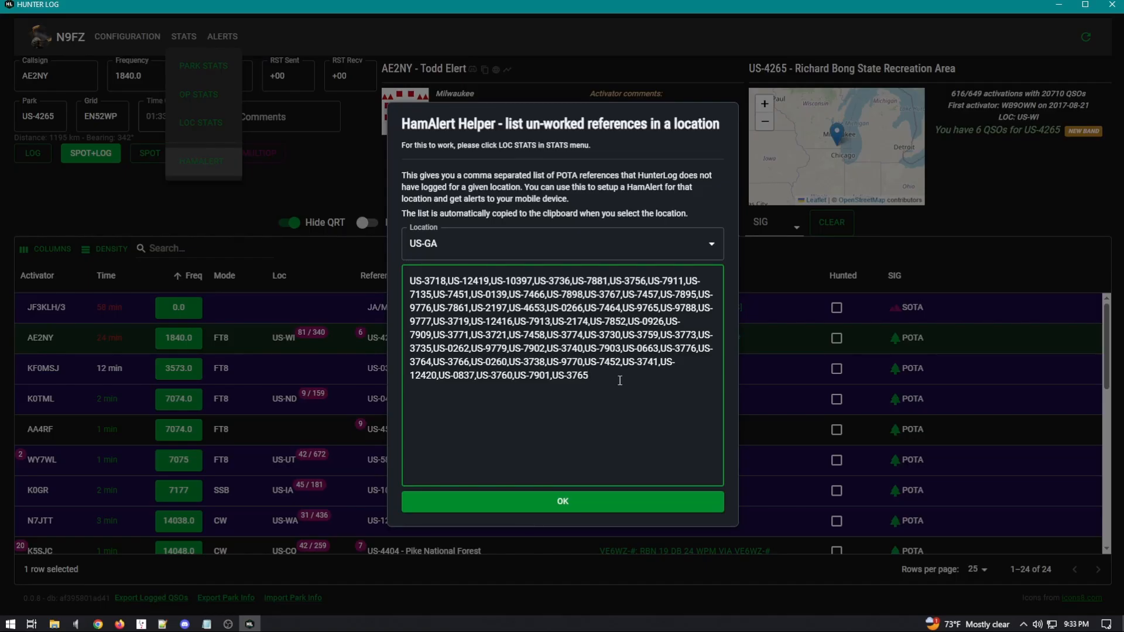
pyautogui.moveTo(610, 378)
pyautogui.mouseDown()
pyautogui.moveTo(445, 349)
pyautogui.moveTo(410, 282)
pyautogui.moveTo(607, 377)
pyautogui.mouseUp()
pyautogui.click(572, 348)
pyautogui.click(608, 376)
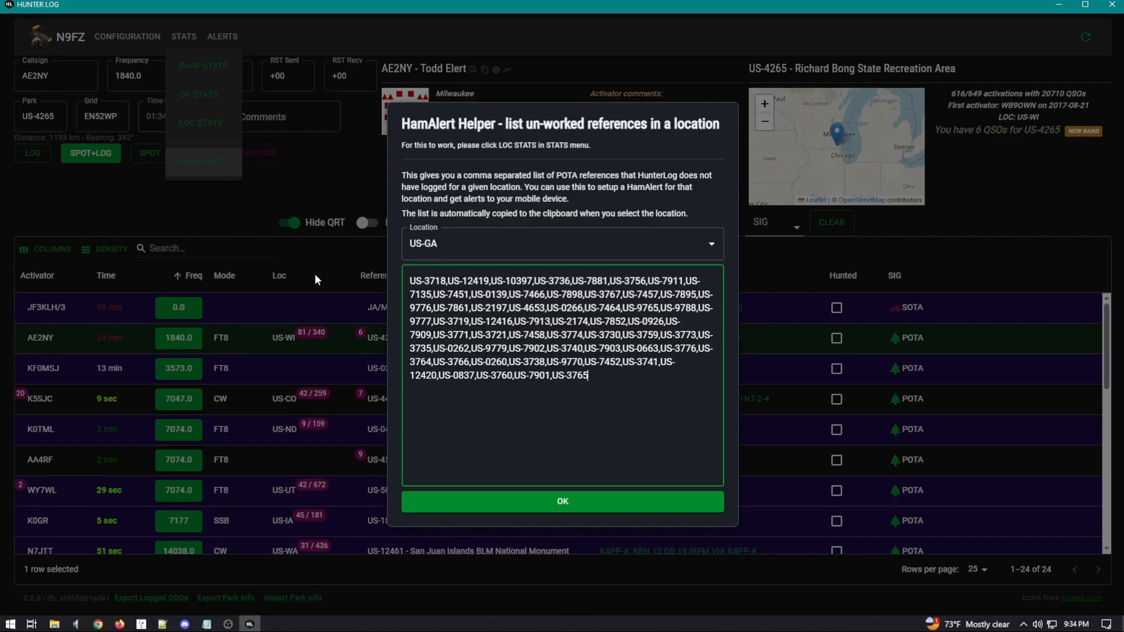
pyautogui.click(211, 209)
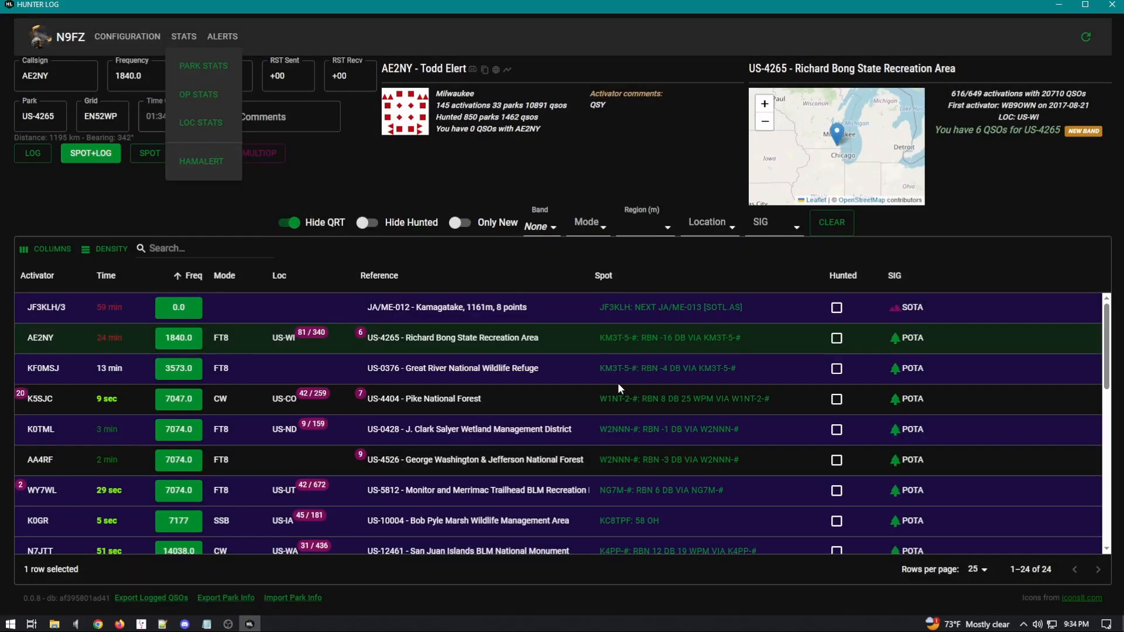
pyautogui.click(228, 624)
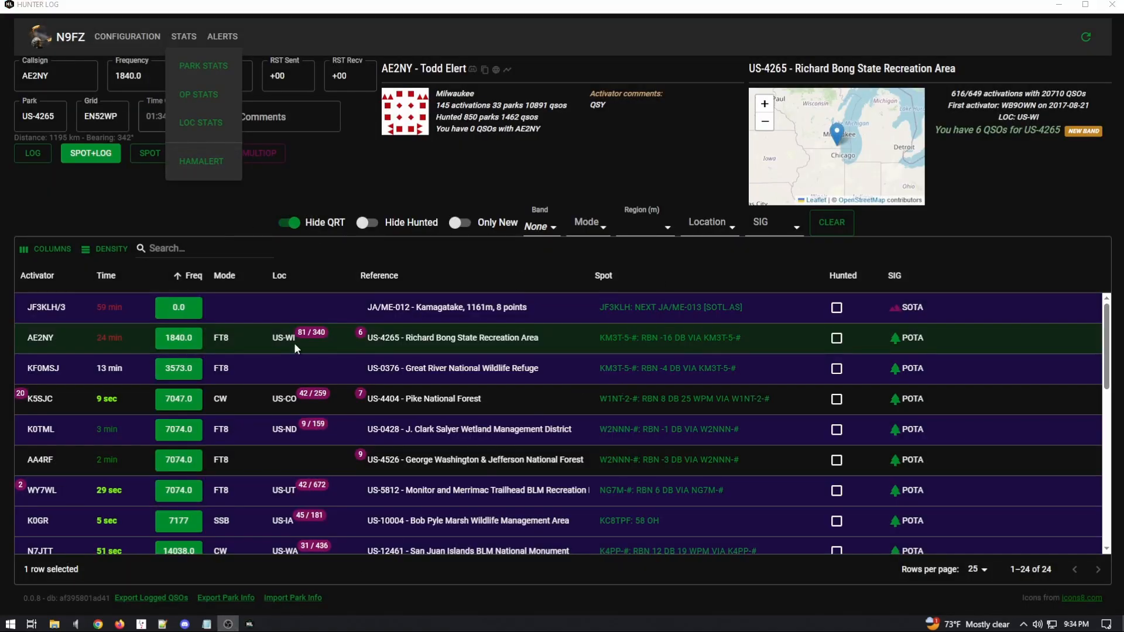
pyautogui.click(266, 194)
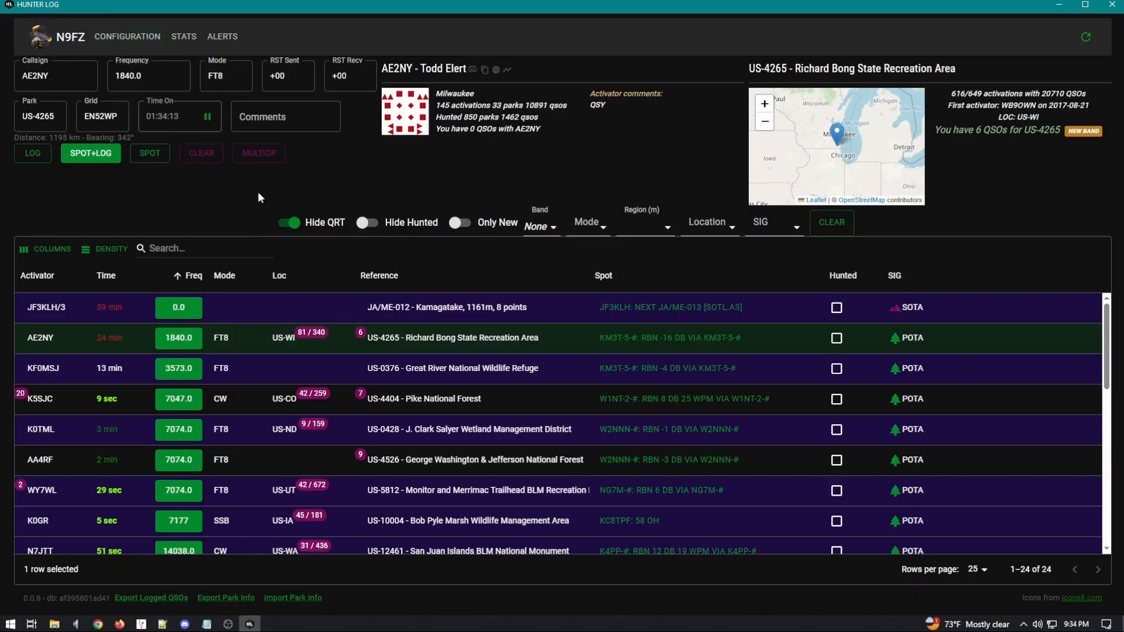
pyautogui.click(101, 37)
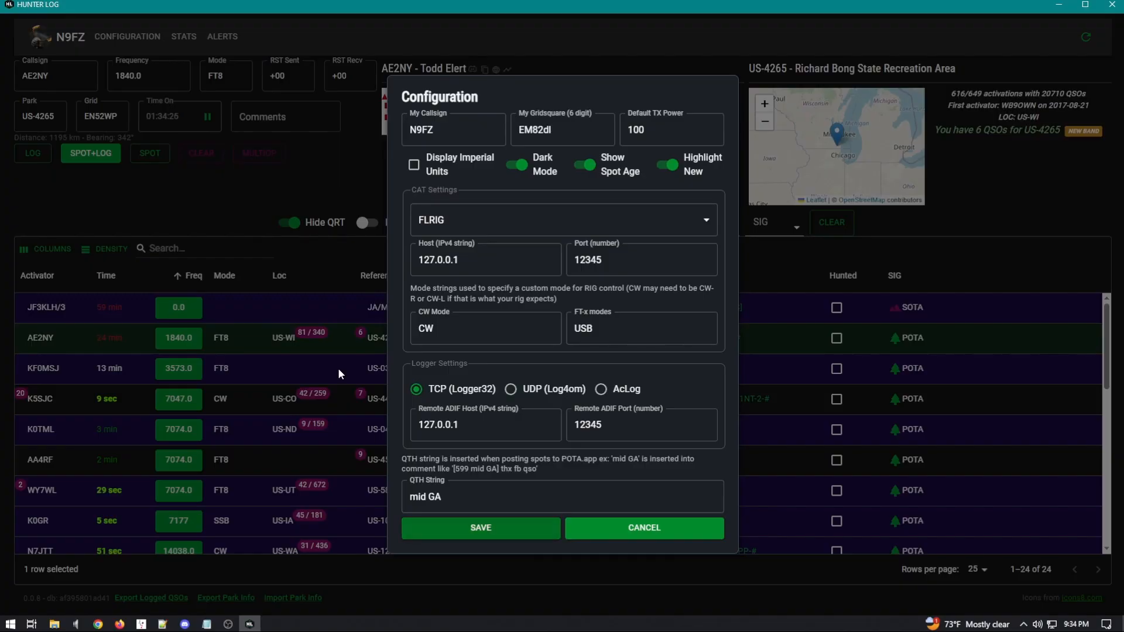
pyautogui.click(183, 154)
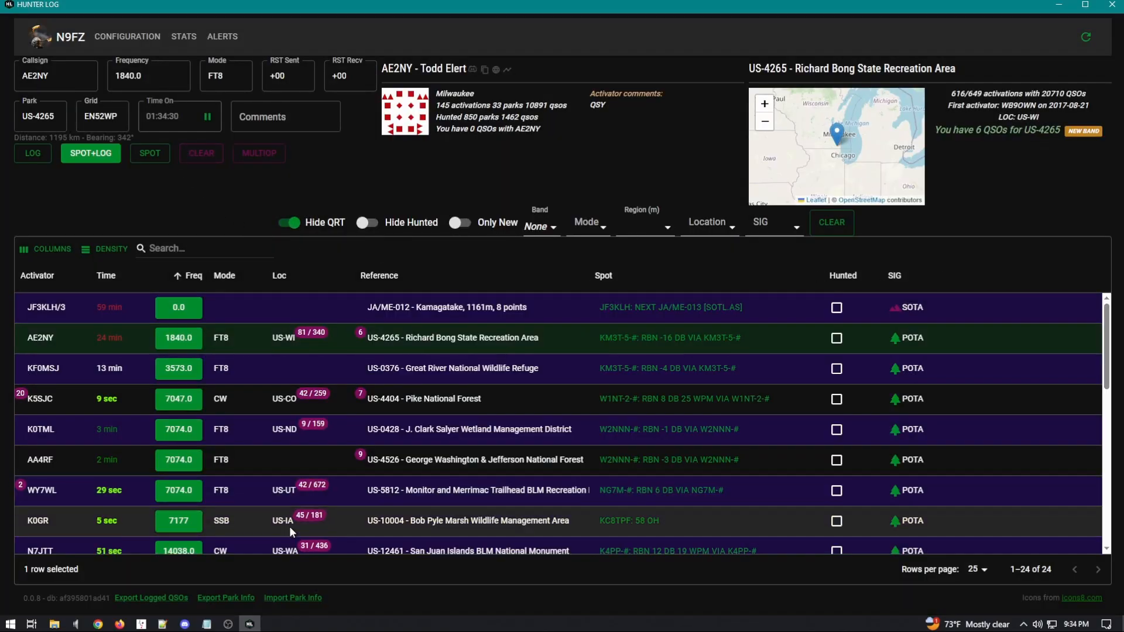
pyautogui.click(228, 626)
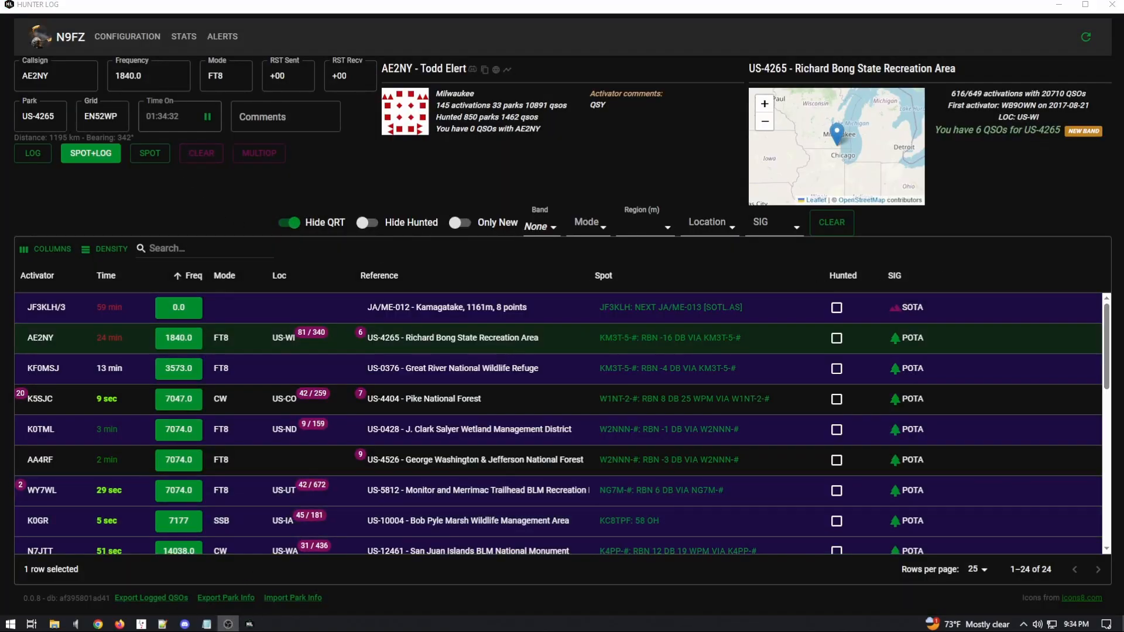